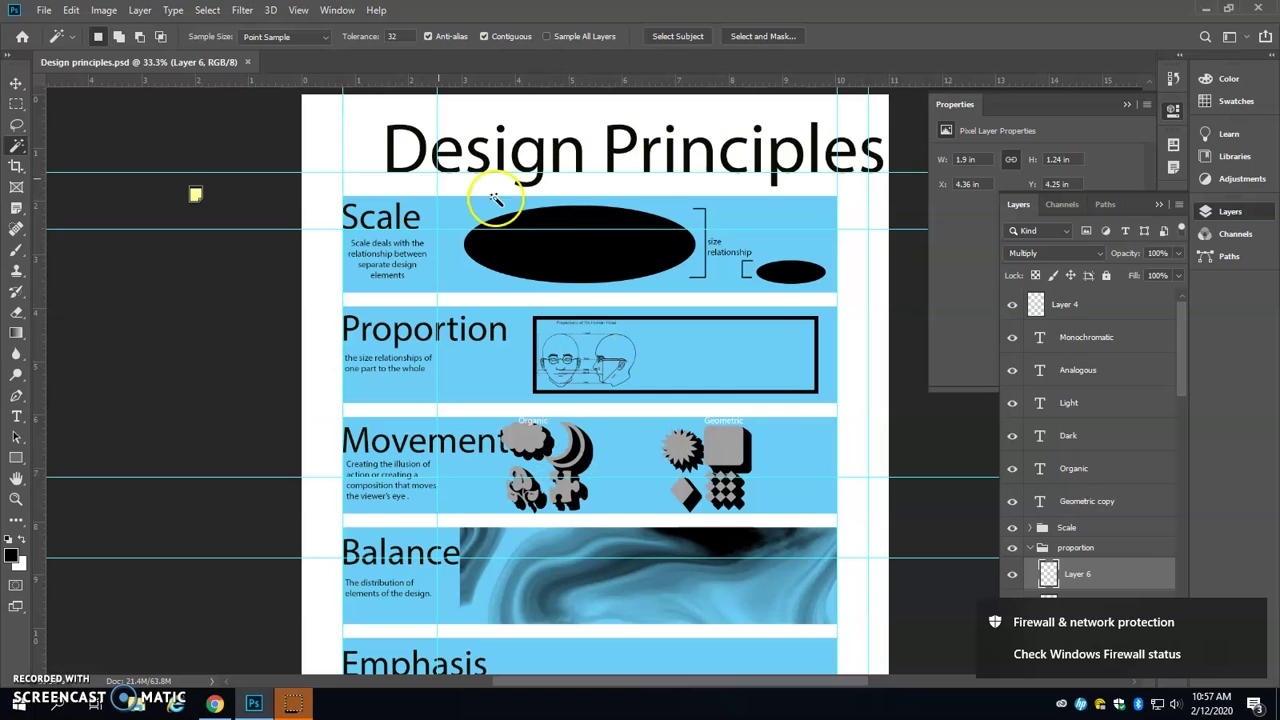
Scroll and pan the poster to the Proportion section's head diagram
{"action": "scroll", "coordinate": [420, 260], "scroll_direction": "down", "scroll_amount": 2}
{"action": "scroll", "coordinate": [397, 288], "scroll_direction": "down", "scroll_amount": 2}
{"action": "scroll", "coordinate": [415, 426], "scroll_direction": "up", "scroll_amount": 3}
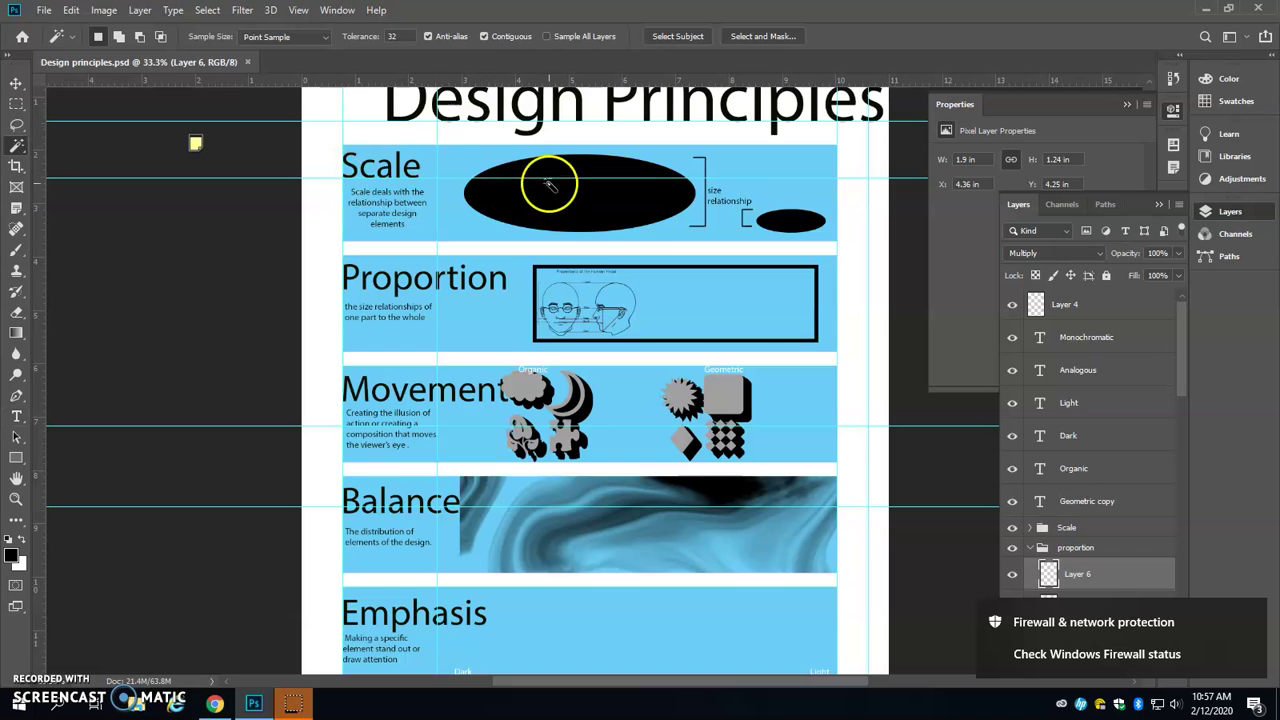
{"action": "scroll", "coordinate": [562, 207], "scroll_direction": "up", "scroll_amount": 2}
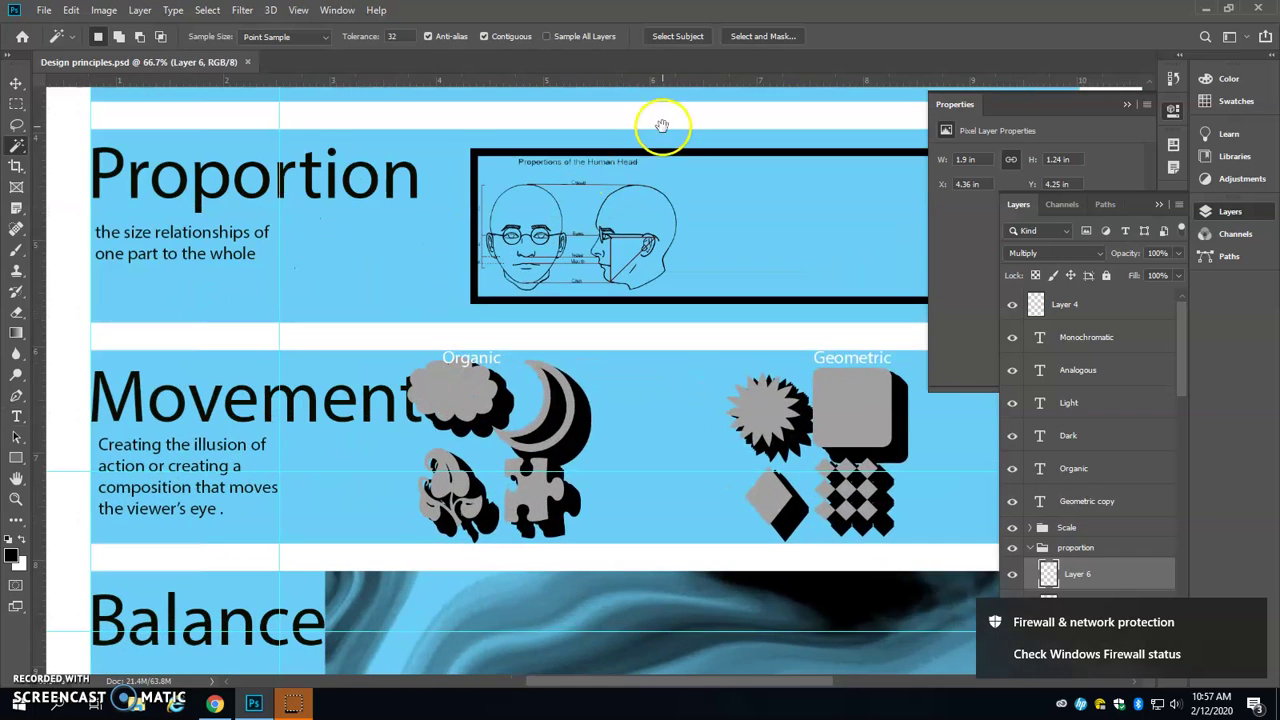
{"action": "left_click_drag", "start_coordinate": [663, 126], "coordinate": [623, 449]}
{"action": "scroll", "coordinate": [526, 492], "scroll_direction": "up", "scroll_amount": 1}
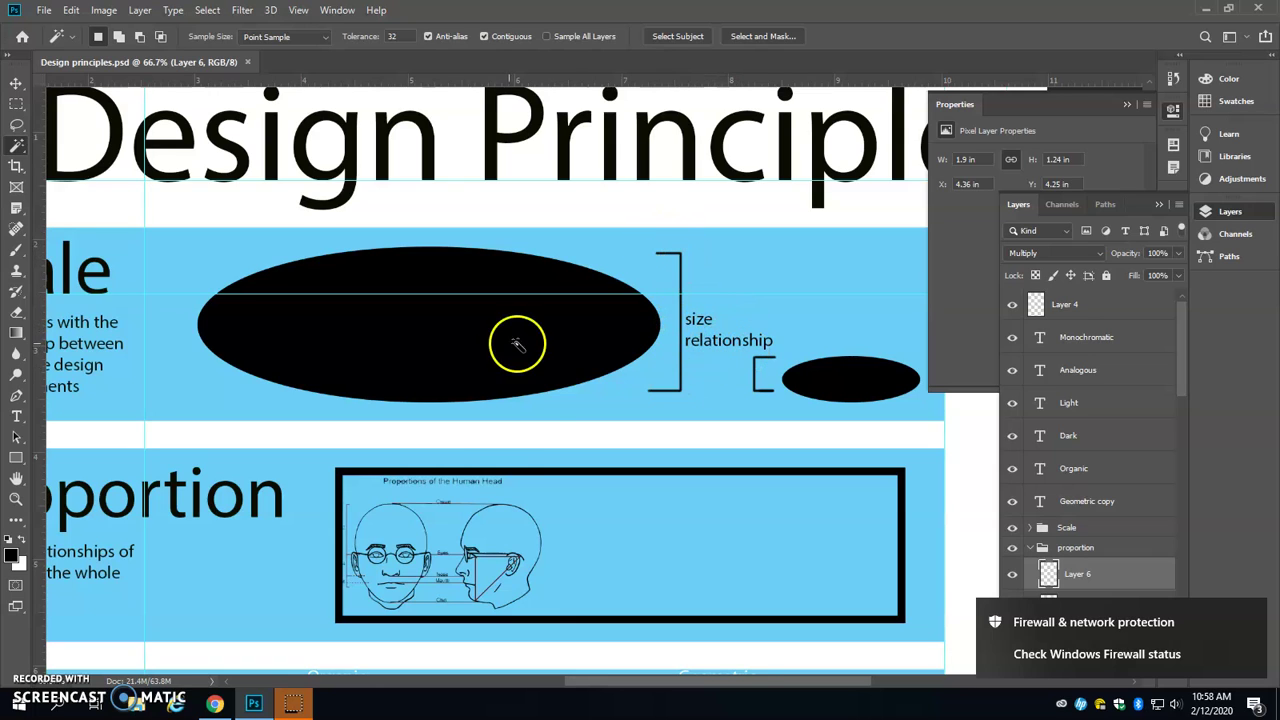
{"action": "scroll", "coordinate": [474, 475], "scroll_direction": "up", "scroll_amount": 2}
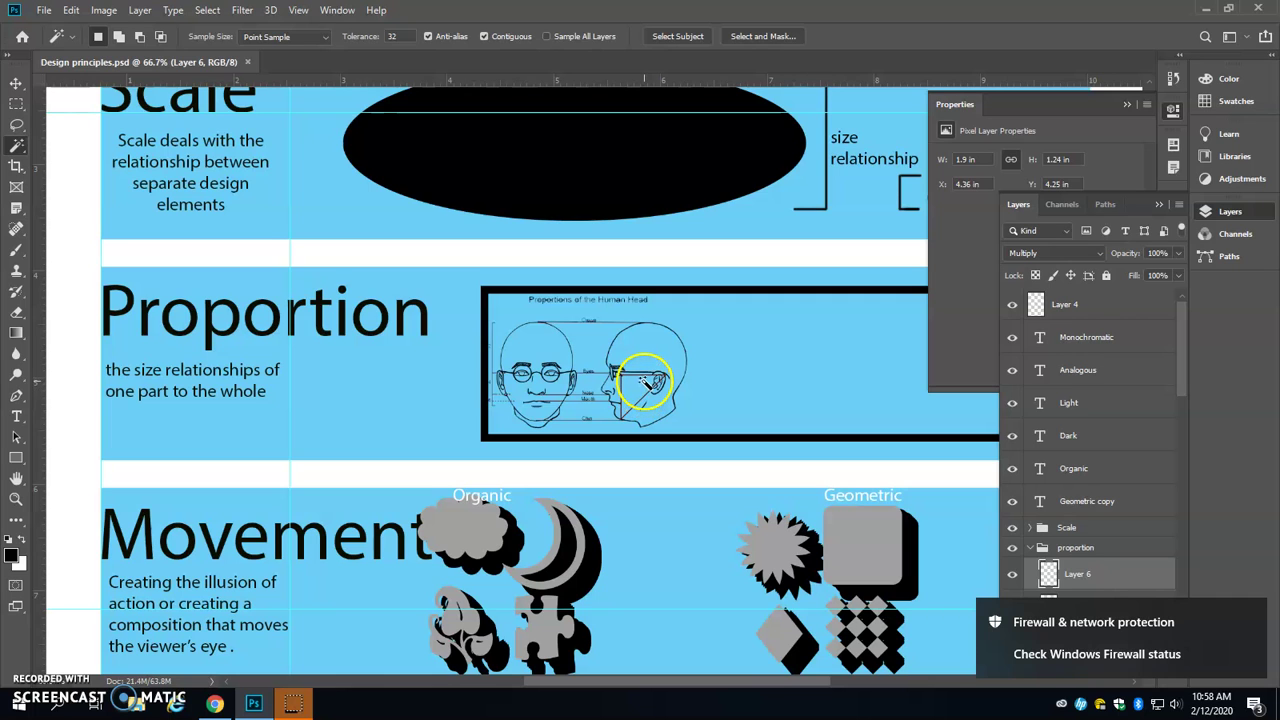
{"action": "scroll", "coordinate": [638, 378], "scroll_direction": "up", "scroll_amount": 2}
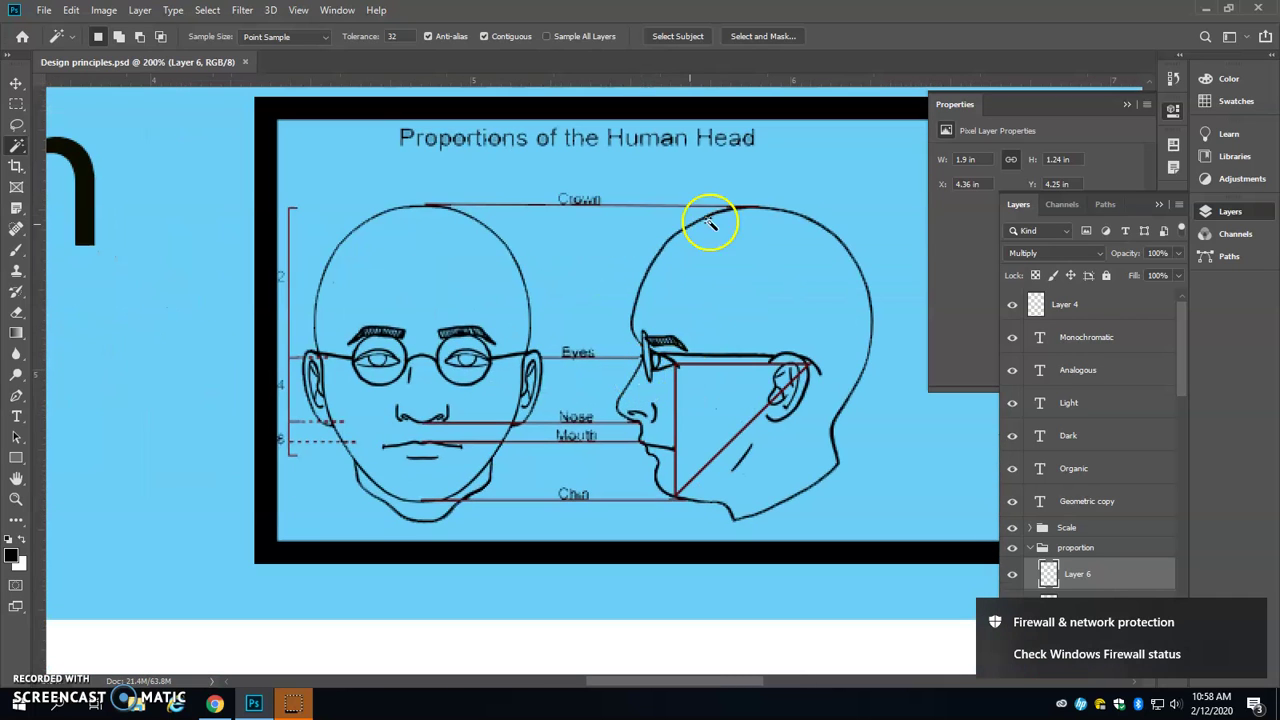
{"action": "left_click_drag", "start_coordinate": [795, 343], "coordinate": [678, 353]}
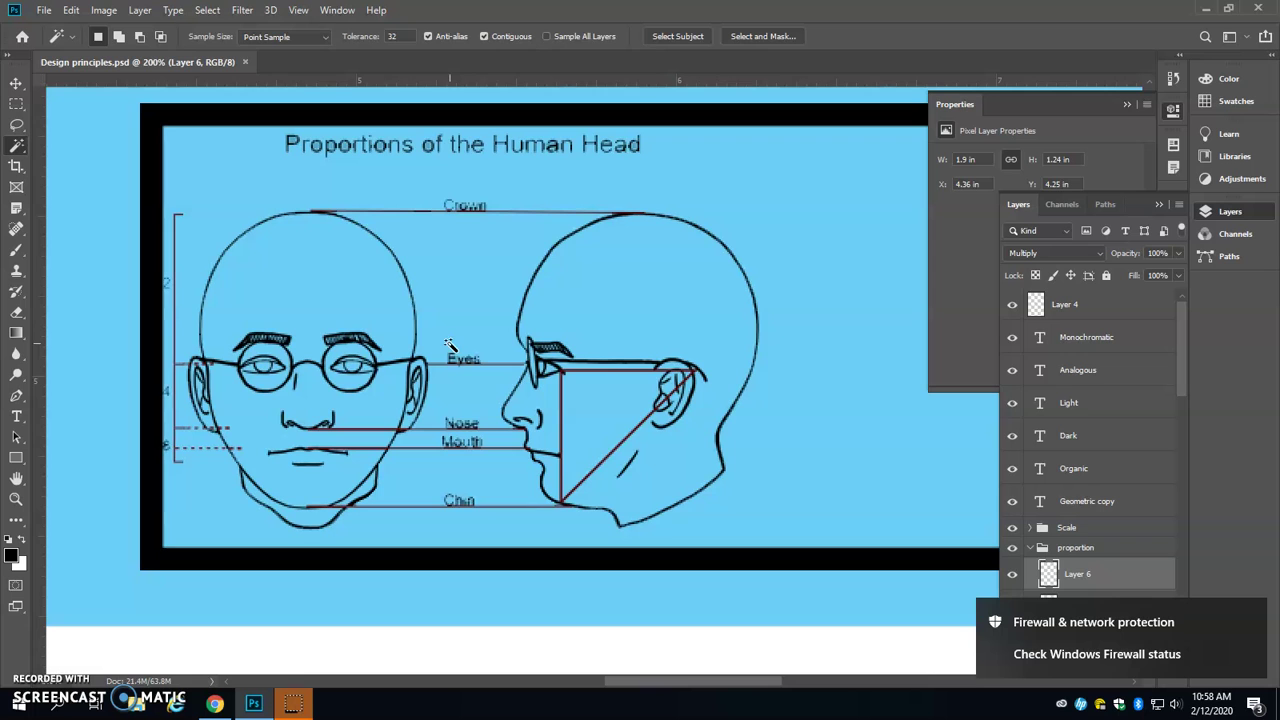
{"action": "scroll", "coordinate": [684, 252], "scroll_direction": "up", "scroll_amount": 2}
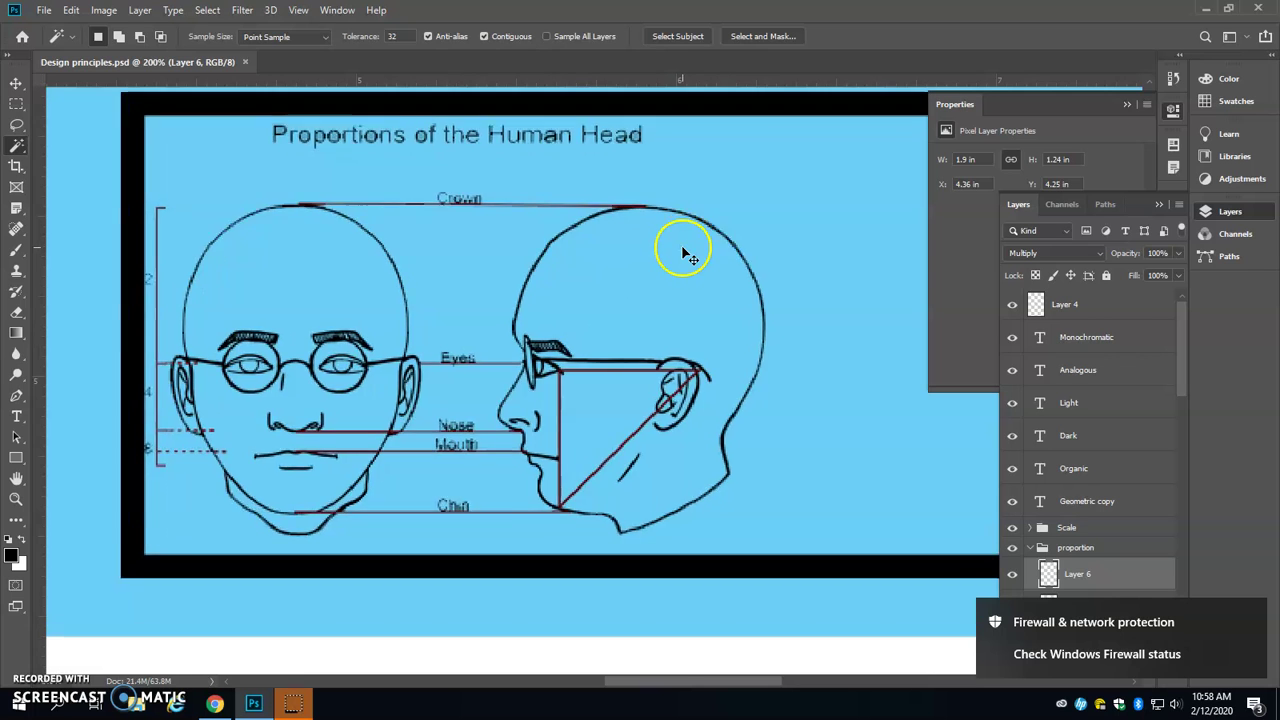
{"action": "scroll", "coordinate": [684, 252], "scroll_direction": "down", "scroll_amount": 4}
{"action": "scroll", "coordinate": [449, 360], "scroll_direction": "right", "scroll_amount": 5}
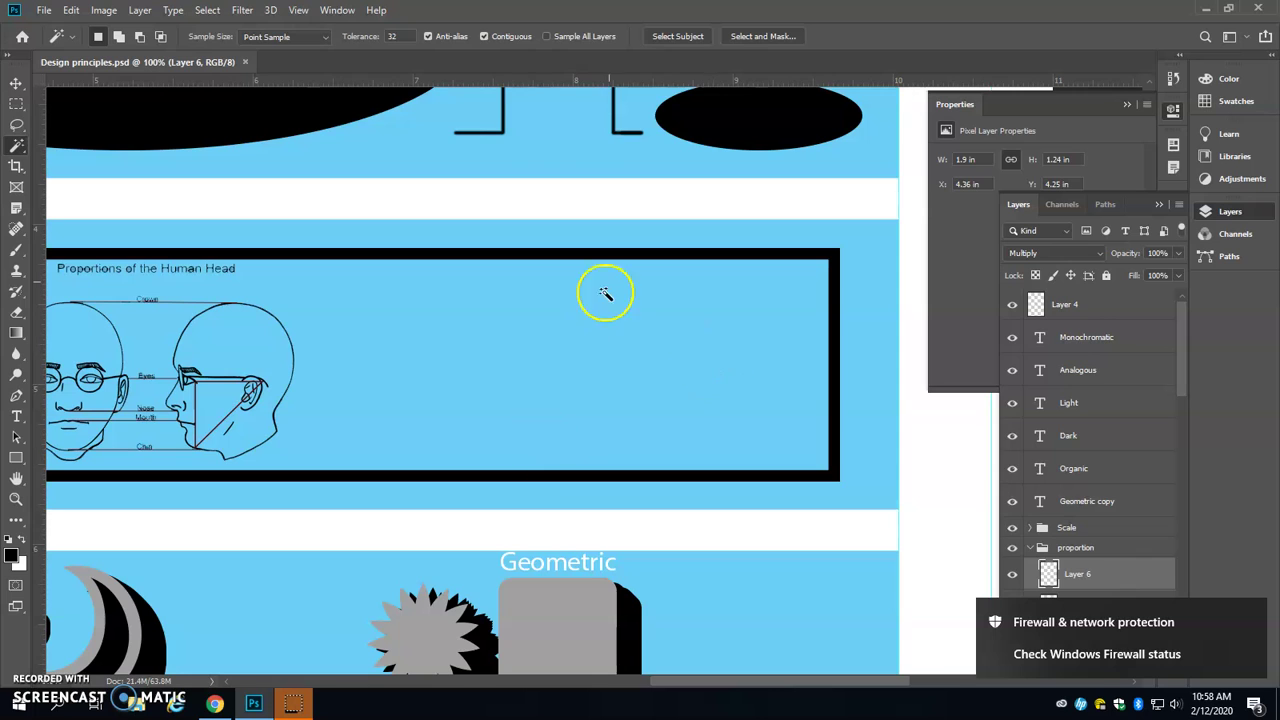
{"action": "scroll", "coordinate": [1150, 490], "scroll_direction": "down", "scroll_amount": 2}
{"action": "scroll", "coordinate": [1157, 476], "scroll_direction": "down", "scroll_amount": 2}
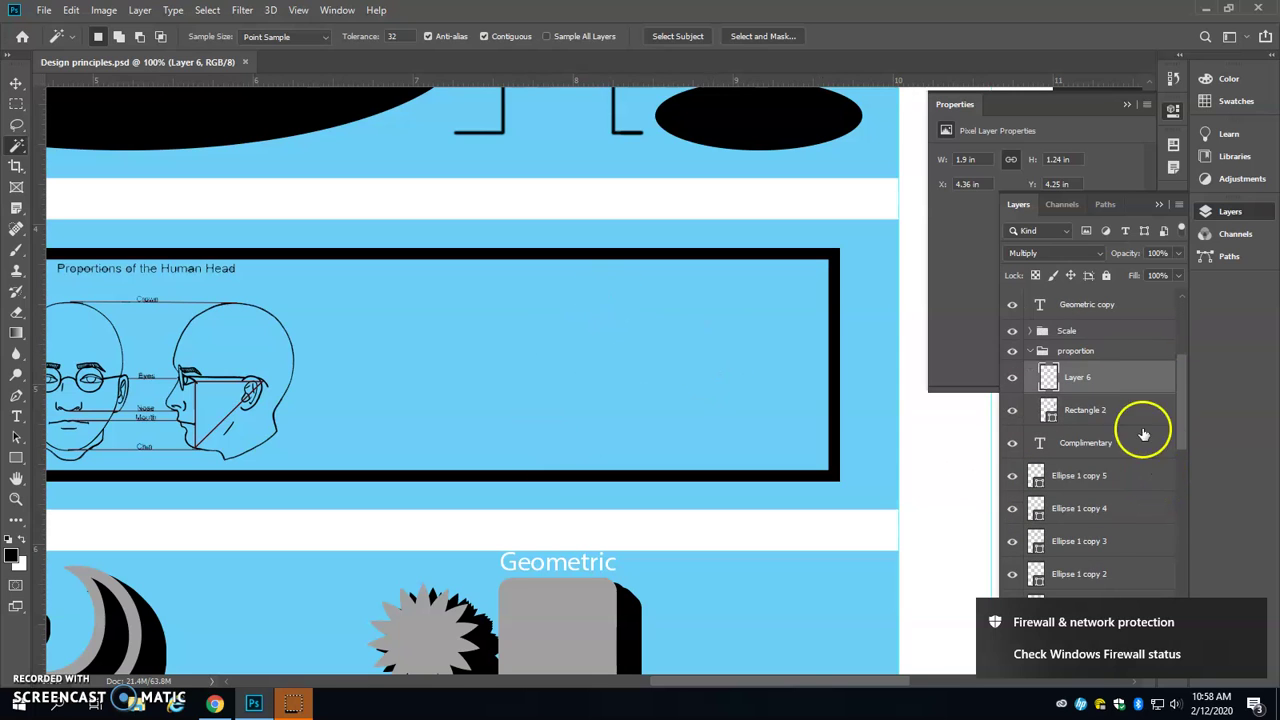
In the proportion group, select Layer 6 and add the new empty Layer 7 above it
{"action": "left_click", "coordinate": [1075, 350]}
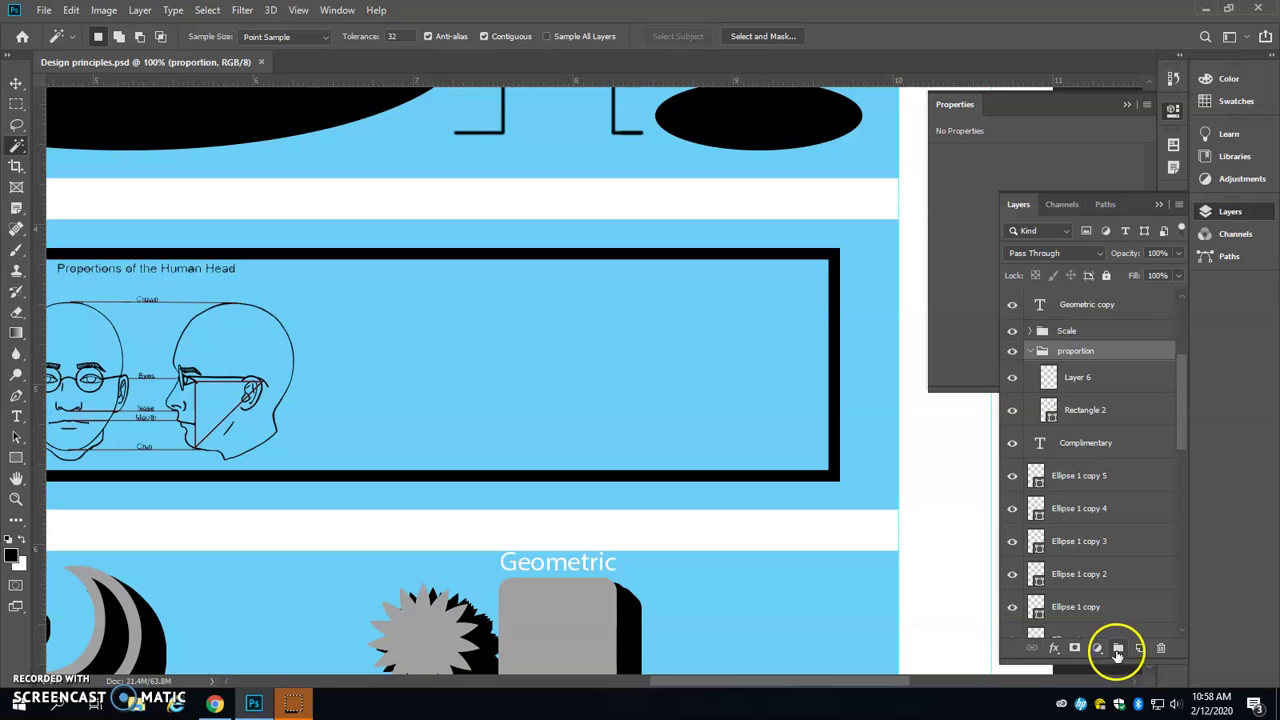
{"action": "left_click", "coordinate": [1078, 351]}
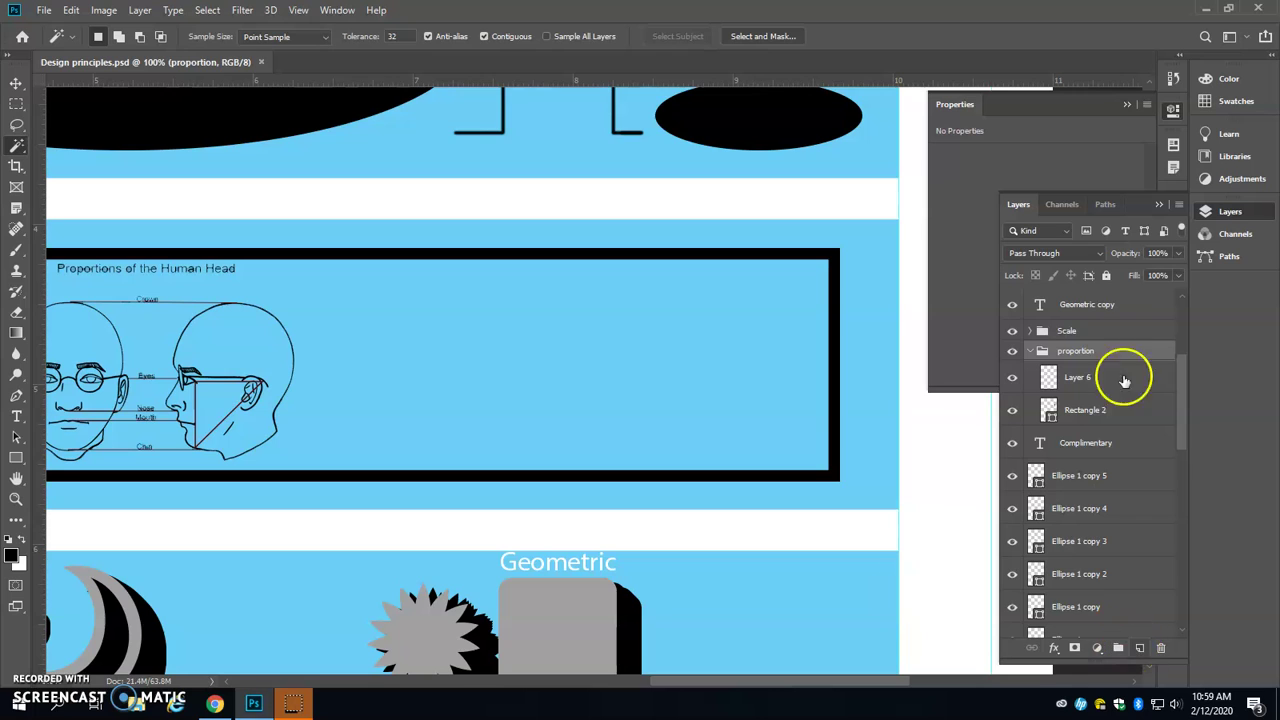
{"action": "mouse_move", "coordinate": [1129, 378]}
{"action": "left_mouse_down"}
{"action": "mouse_move", "coordinate": [1064, 358]}
{"action": "mouse_move", "coordinate": [1020, 374]}
{"action": "left_mouse_up"}
{"action": "left_click", "coordinate": [1014, 379]}
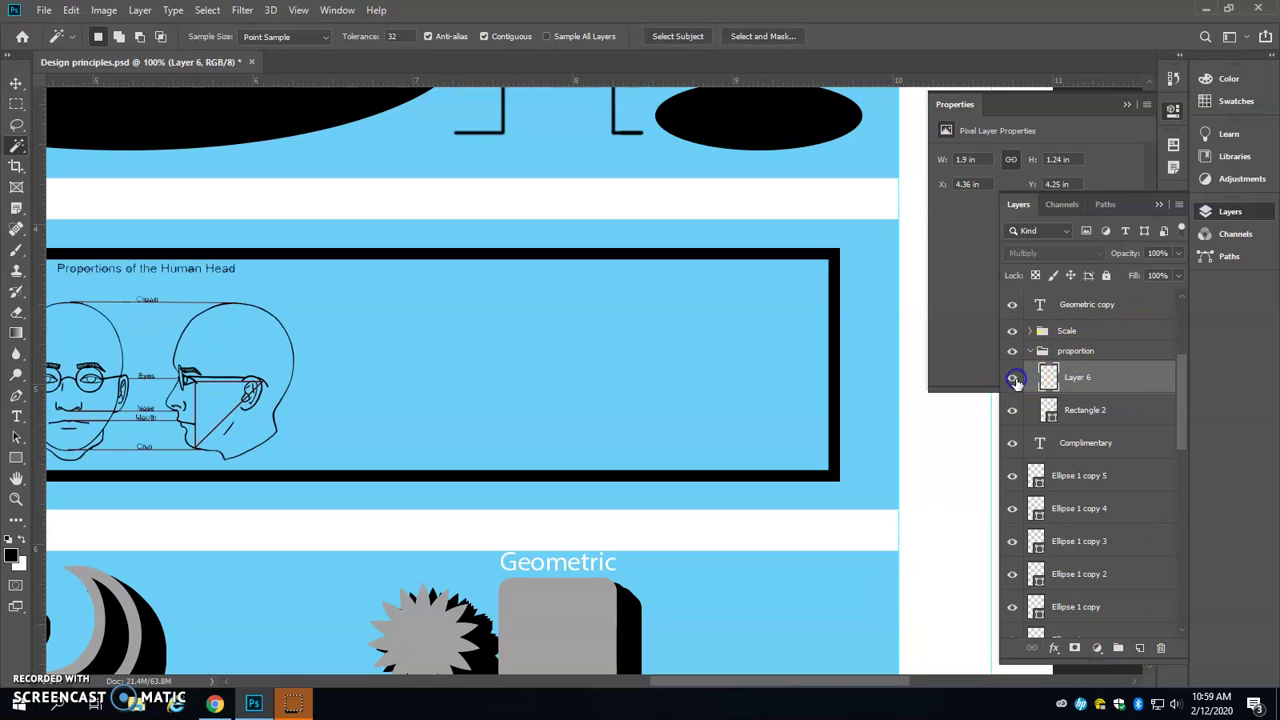
{"action": "left_click", "coordinate": [1140, 647]}
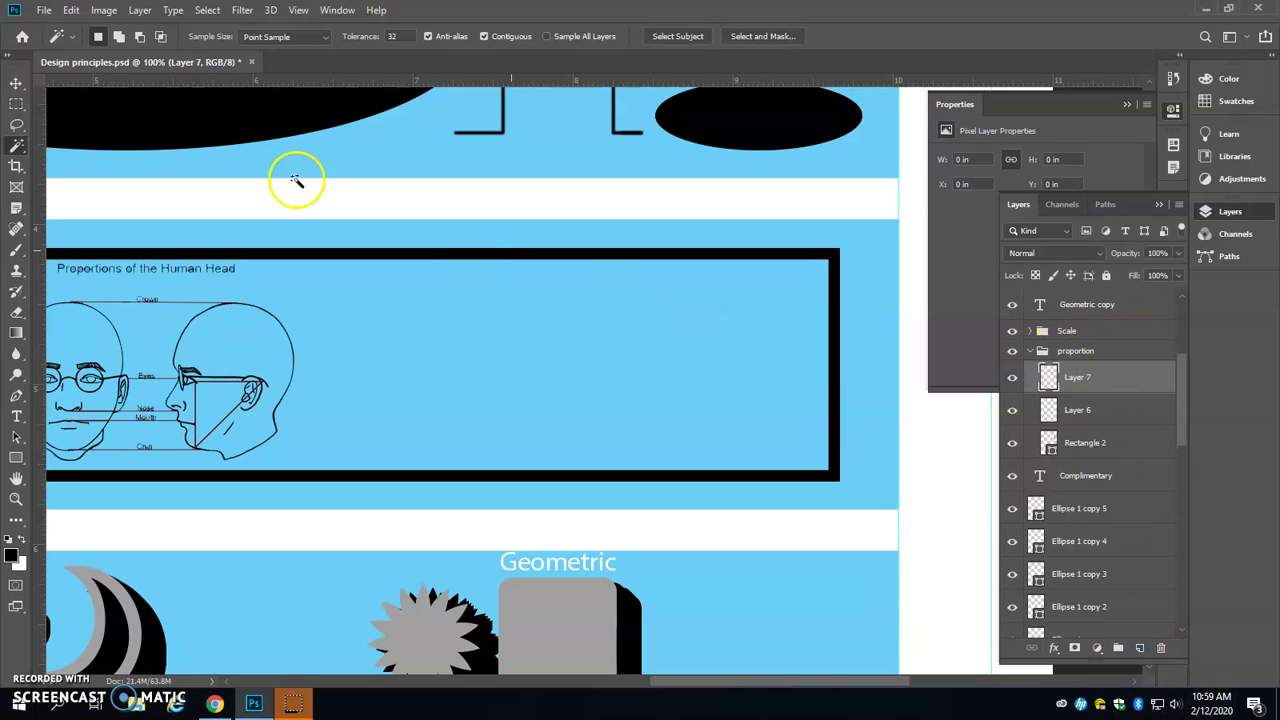
Draw a roughly 3.7 by 2.1 inch elliptical selection over the Proportion box's right side
{"action": "left_click", "coordinate": [16, 104]}
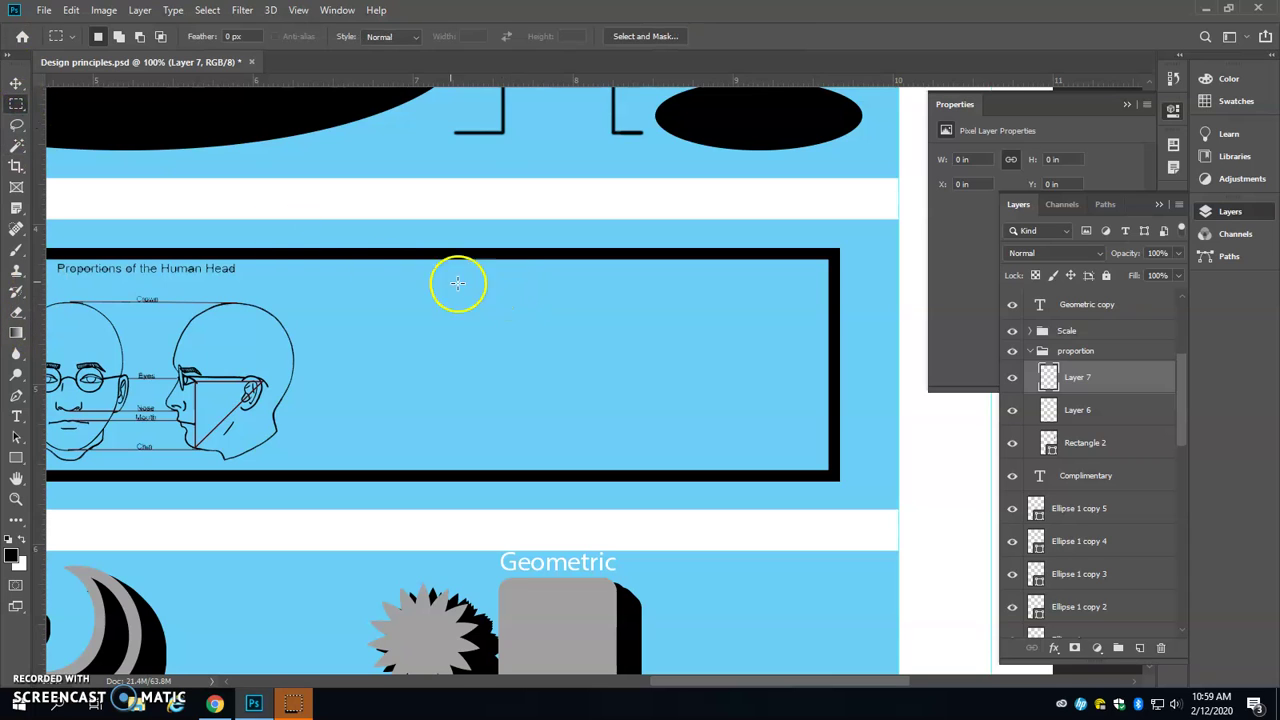
{"action": "left_click_drag", "start_coordinate": [28, 115], "coordinate": [94, 128]}
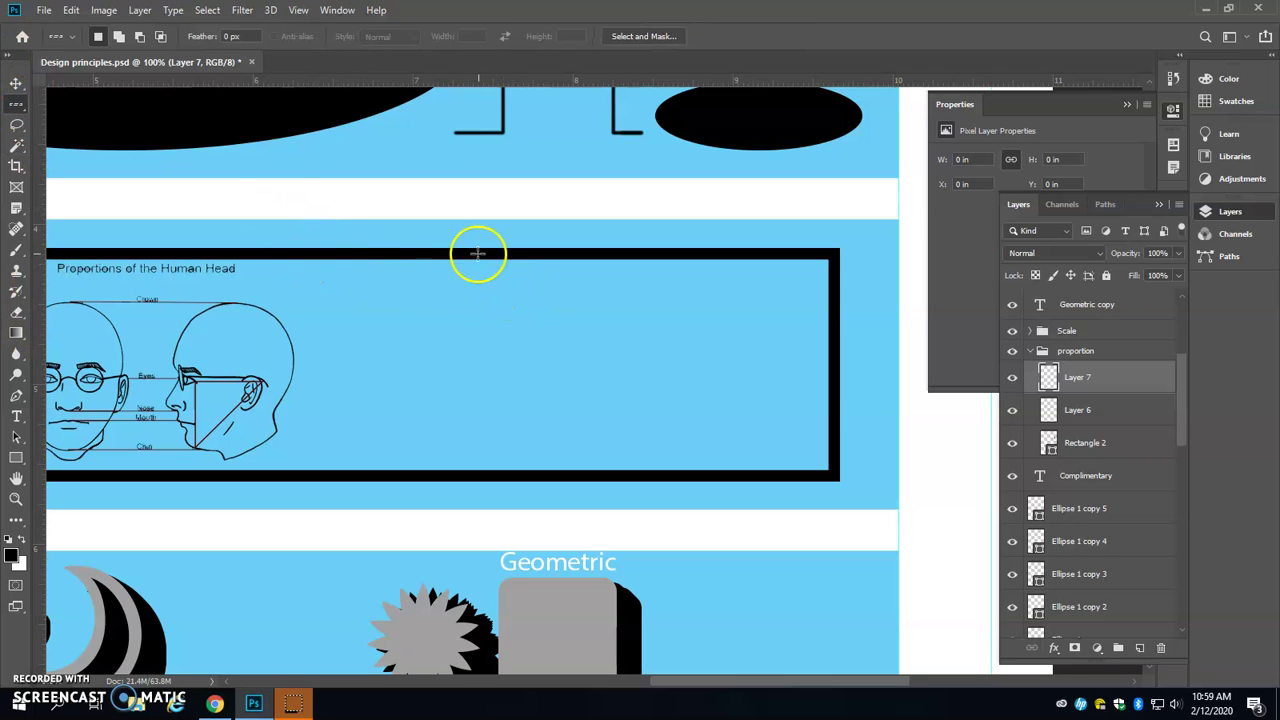
{"action": "left_click_drag", "start_coordinate": [286, 214], "coordinate": [769, 478]}
{"action": "right_click", "coordinate": [17, 106]}
{"action": "left_click", "coordinate": [57, 122]}
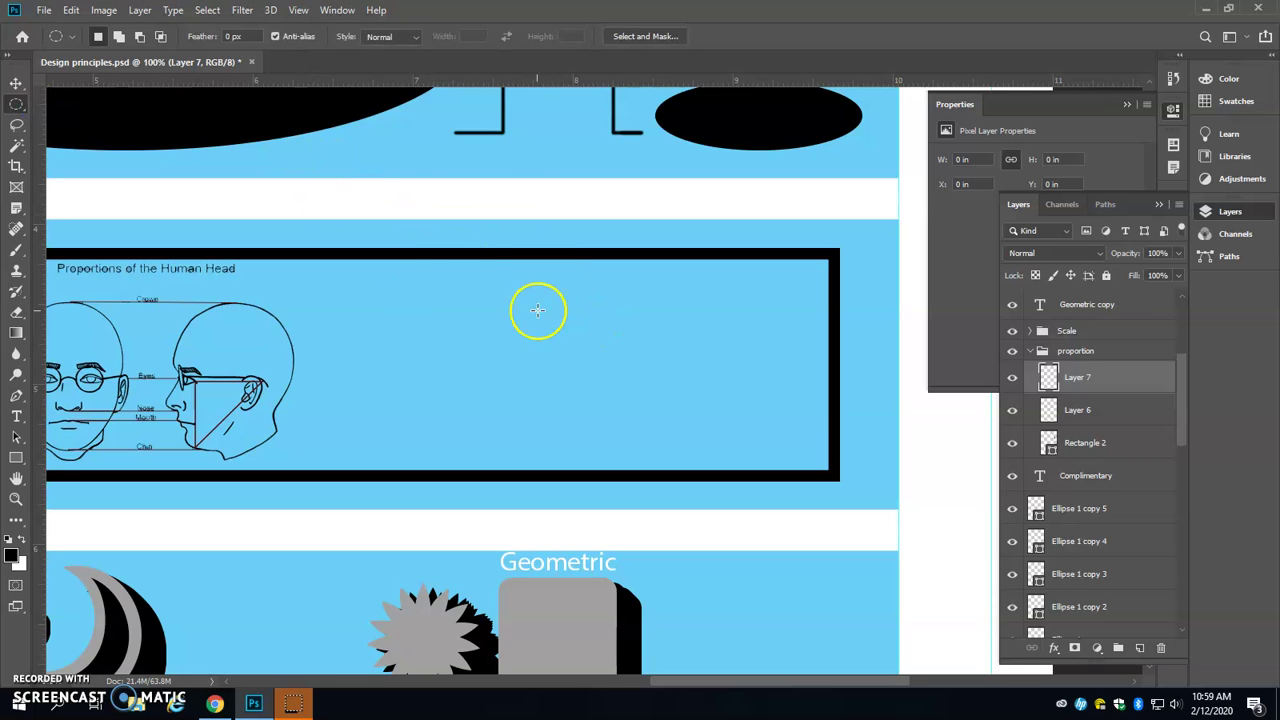
{"action": "left_click_drag", "start_coordinate": [381, 231], "coordinate": [917, 527]}
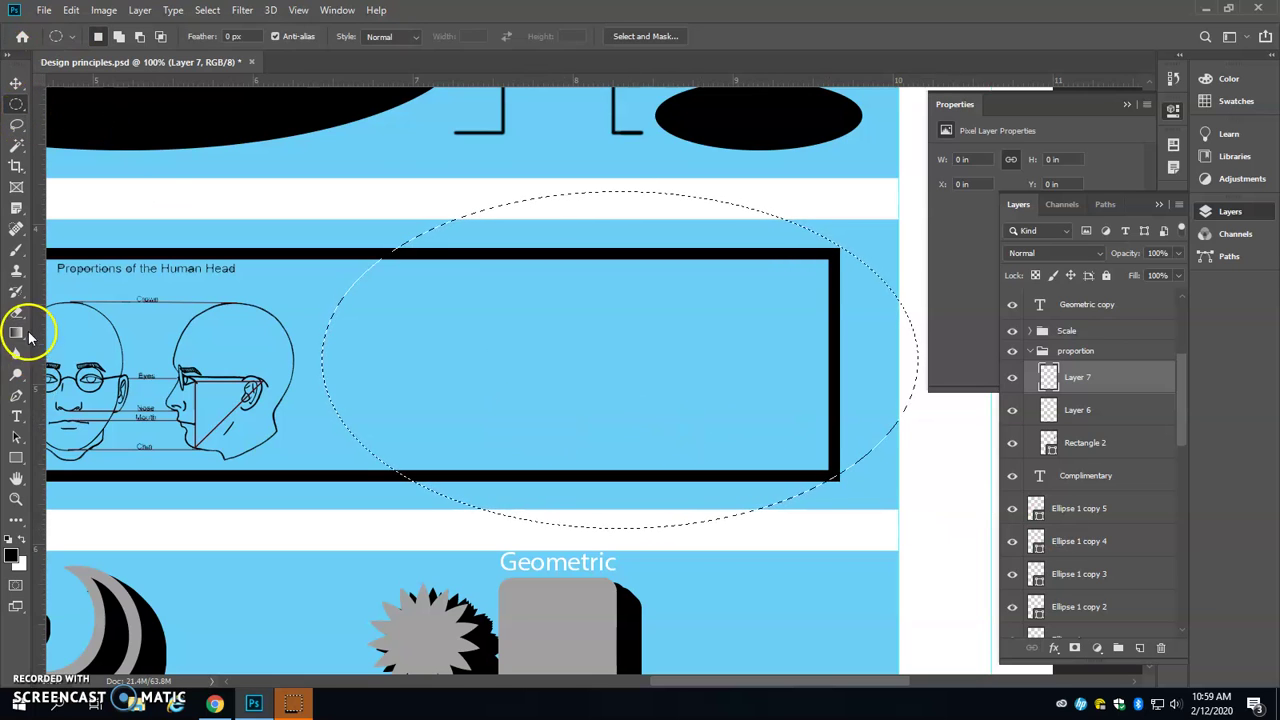
Set the foreground to light grey, choose the Paint Bucket, and move Layer 7 below Rectangle 2
{"action": "left_click", "coordinate": [16, 556]}
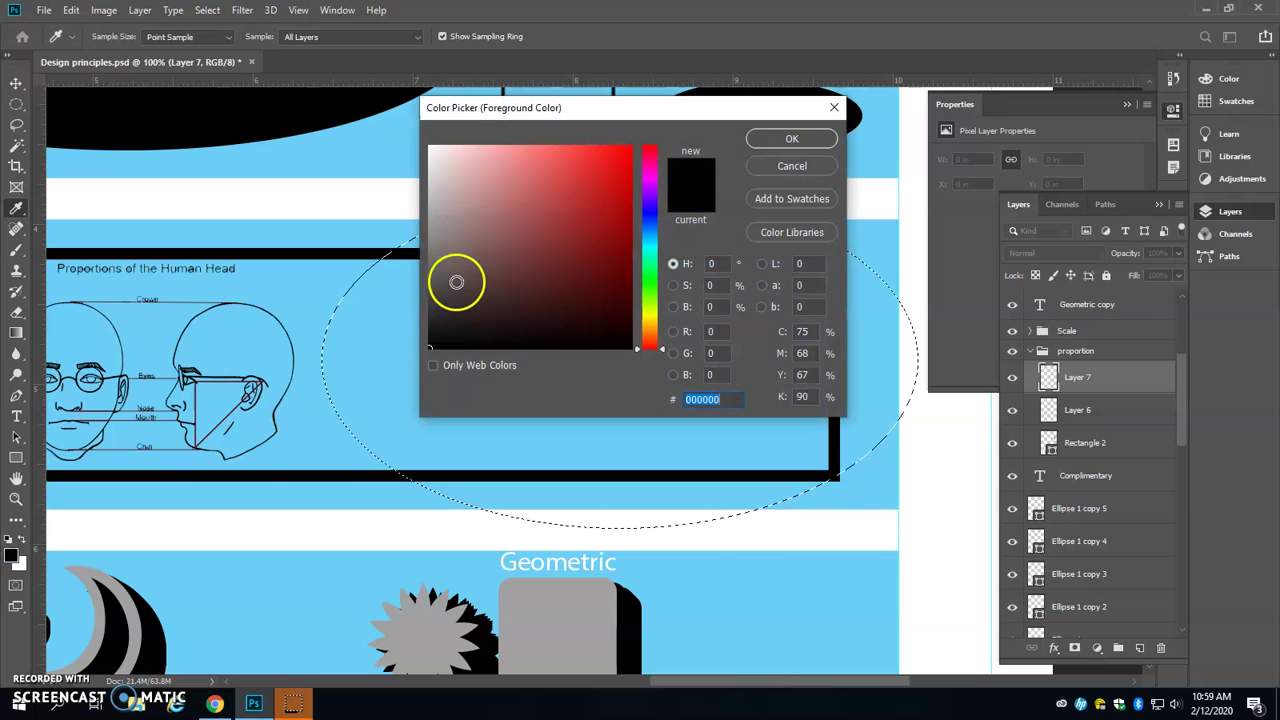
{"action": "left_click", "coordinate": [793, 139]}
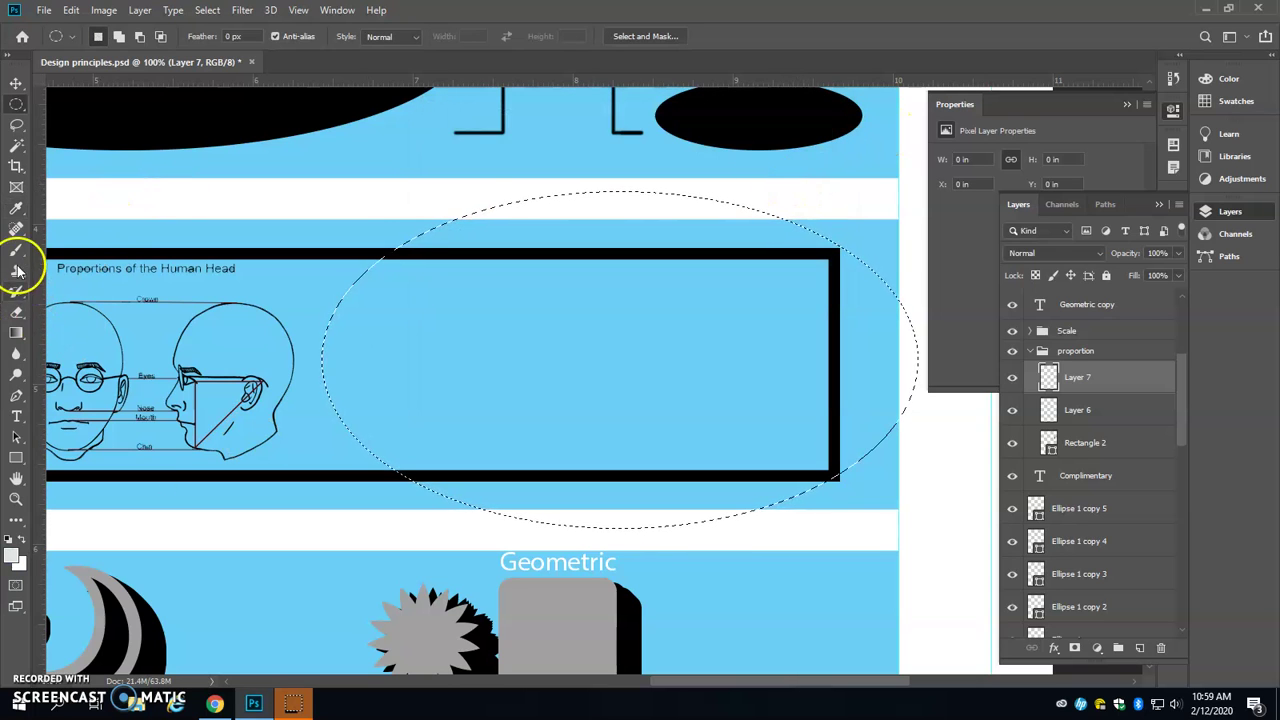
{"action": "left_click_drag", "start_coordinate": [16, 334], "coordinate": [98, 340]}
{"action": "left_click", "coordinate": [97, 350]}
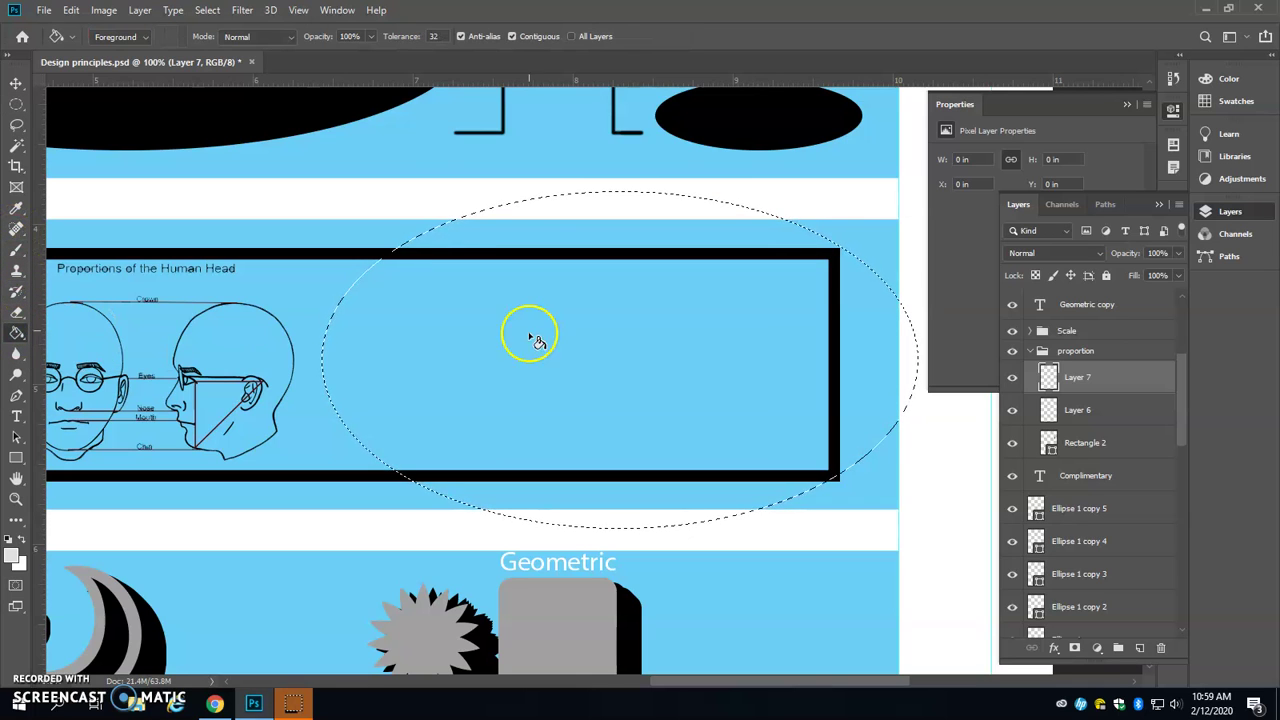
{"action": "left_click_drag", "start_coordinate": [1049, 373], "coordinate": [1055, 452]}
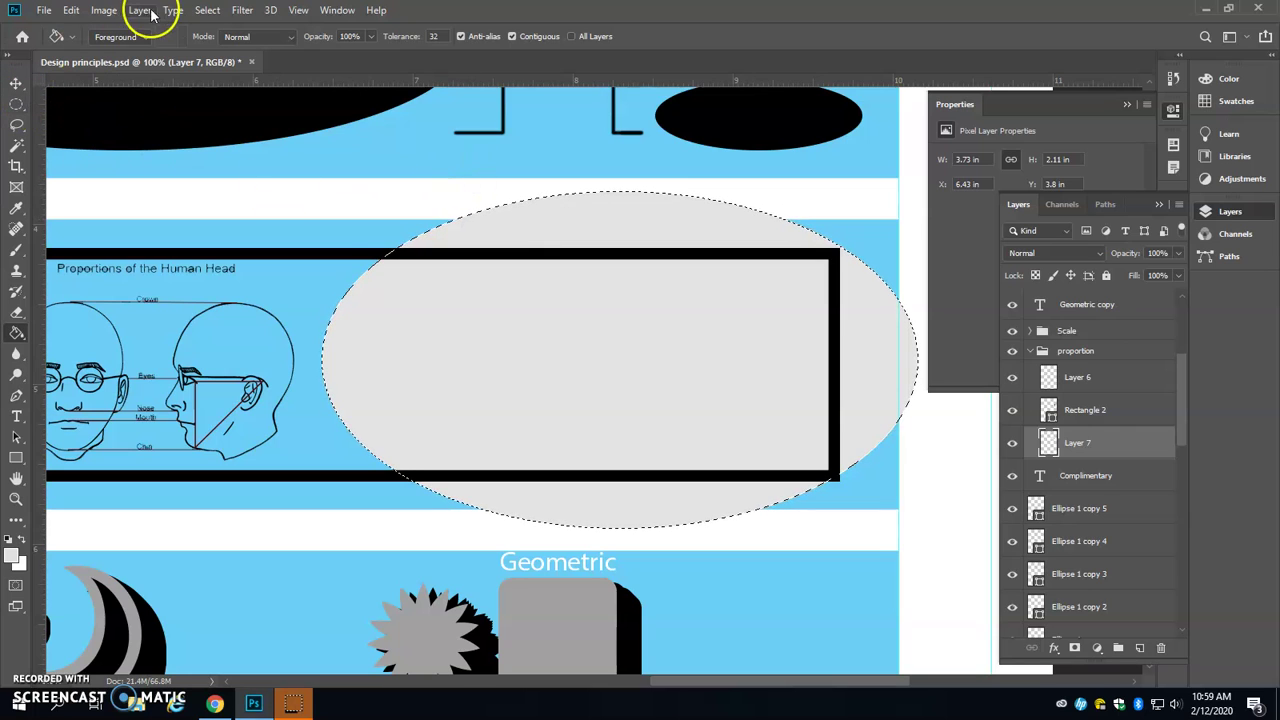
Contract the oval selection by 20 pixels and fill it with mid grey
{"action": "left_click", "coordinate": [205, 10]}
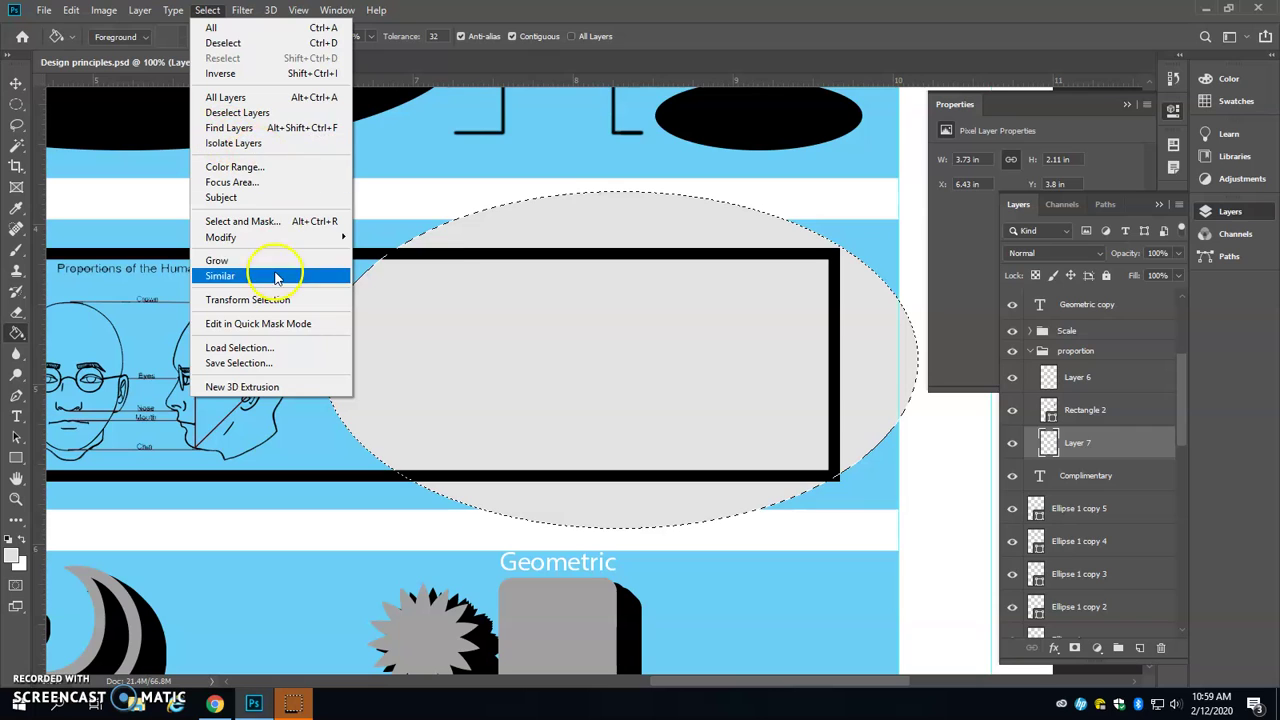
{"action": "mouse_move", "coordinate": [330, 237]}
{"action": "left_click", "coordinate": [440, 282]}
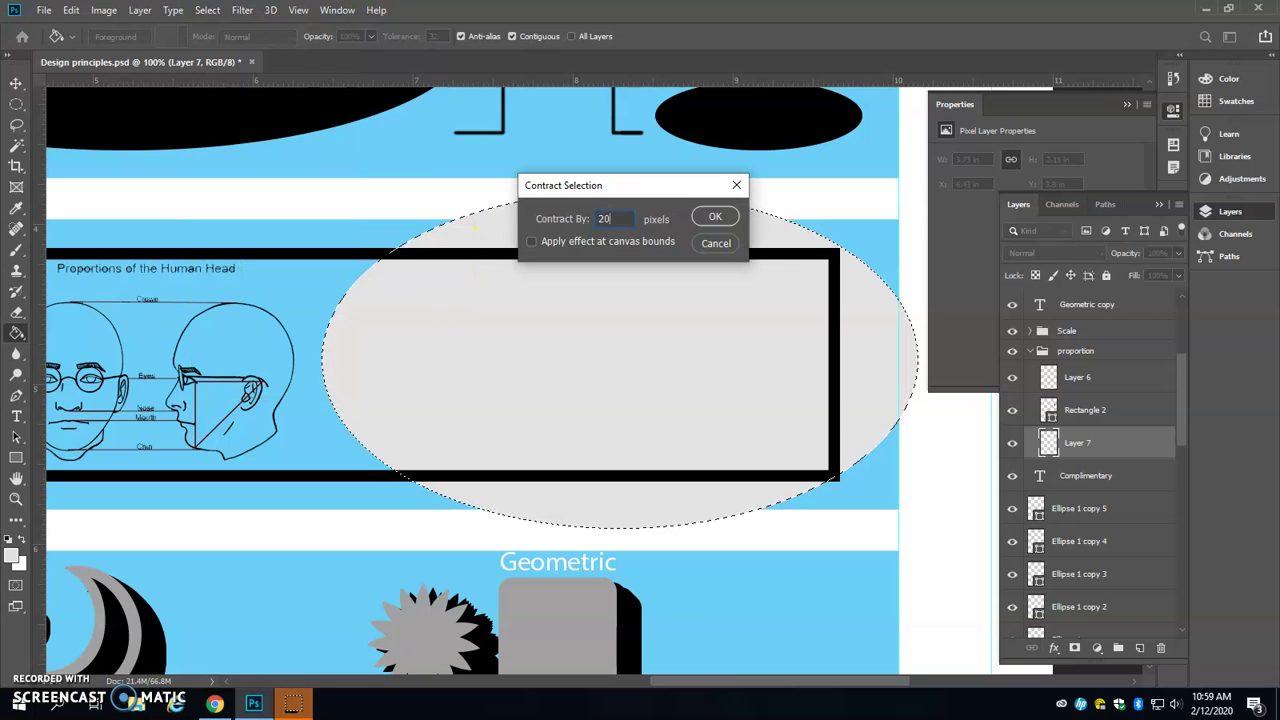
{"action": "type", "text": "20"}
{"action": "key", "text": "Return"}
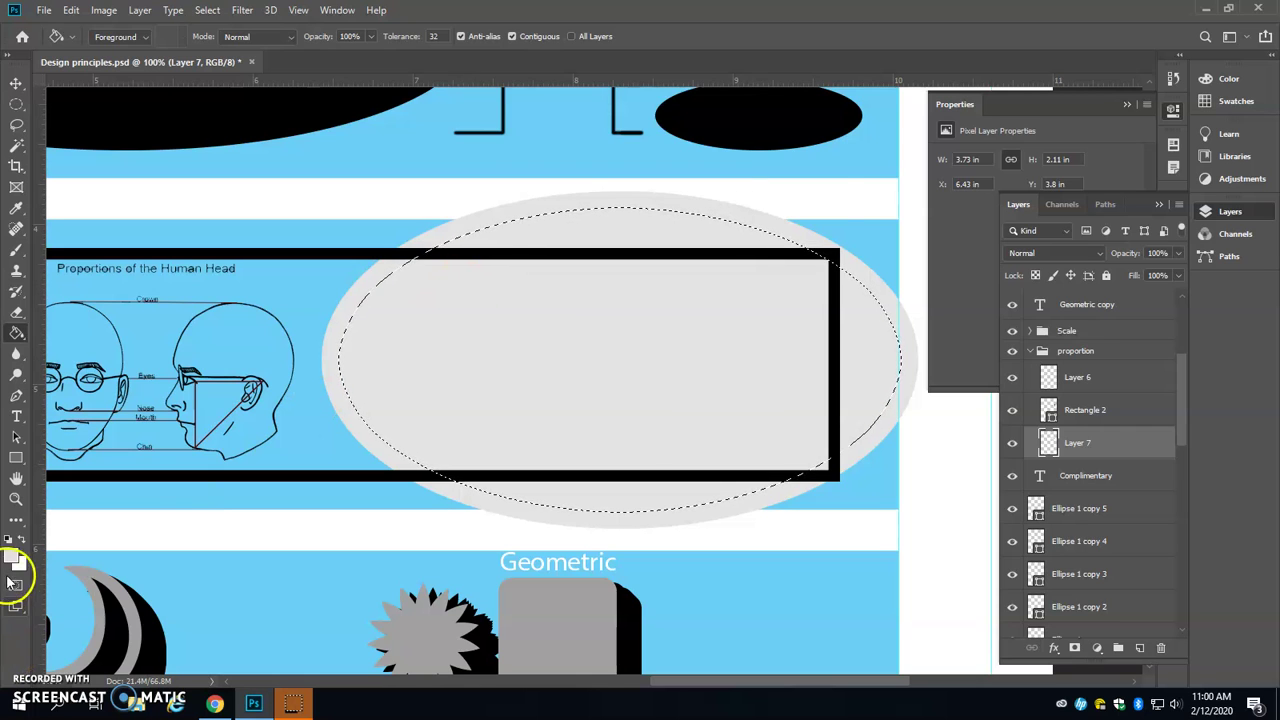
{"action": "left_click", "coordinate": [12, 558]}
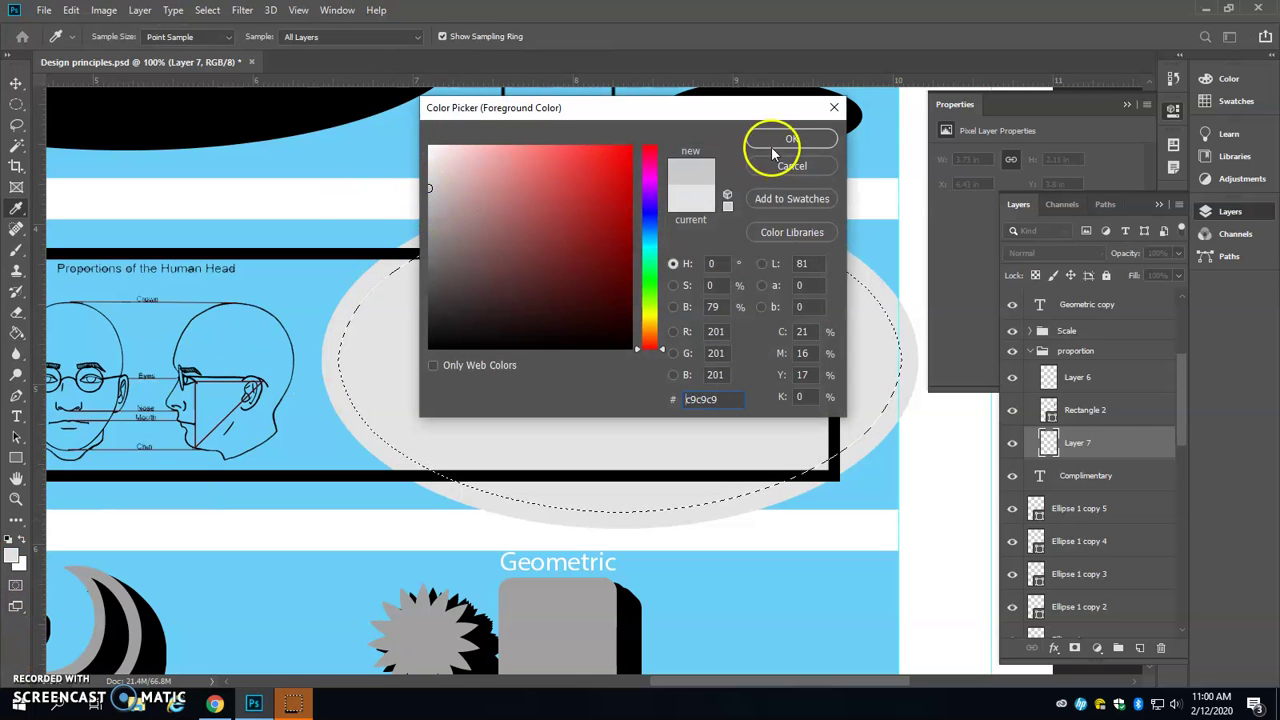
{"action": "left_click", "coordinate": [772, 148]}
{"action": "key", "text": "g"}
{"action": "left_click", "coordinate": [651, 386]}
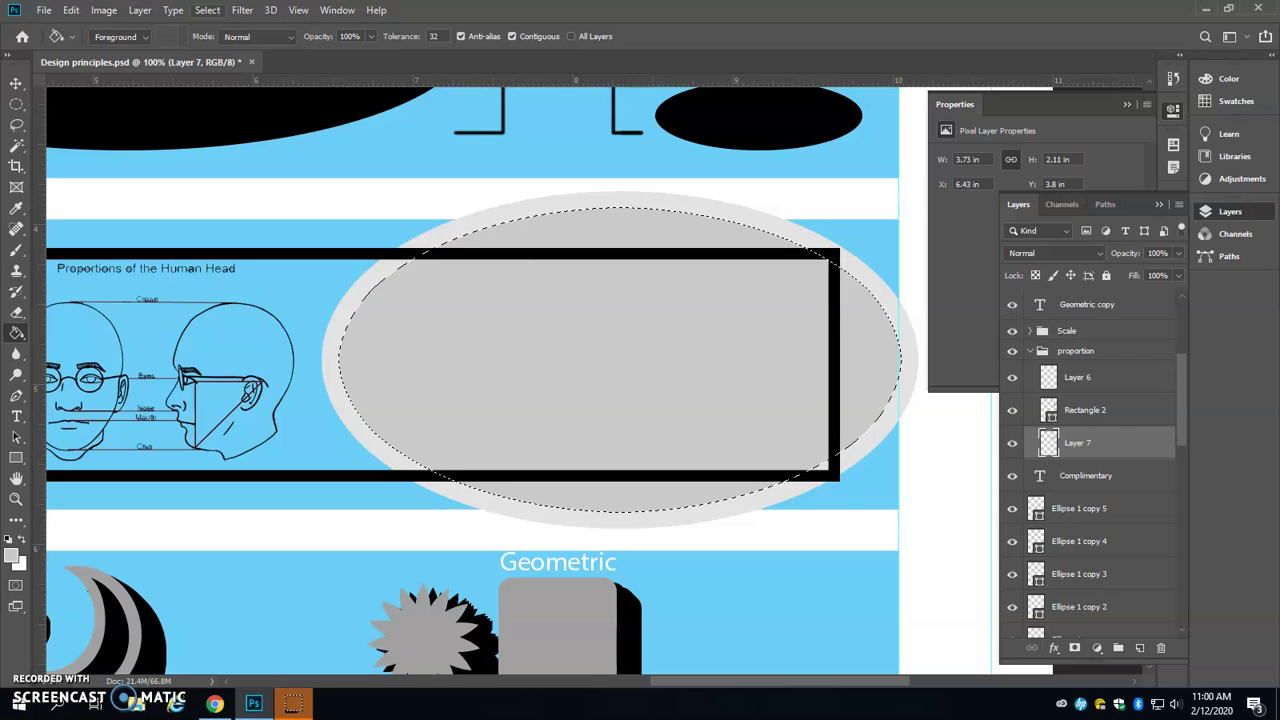
Contract the selection another 20 pixels and fill it with darker grey aaaaaa
{"action": "left_click", "coordinate": [242, 10]}
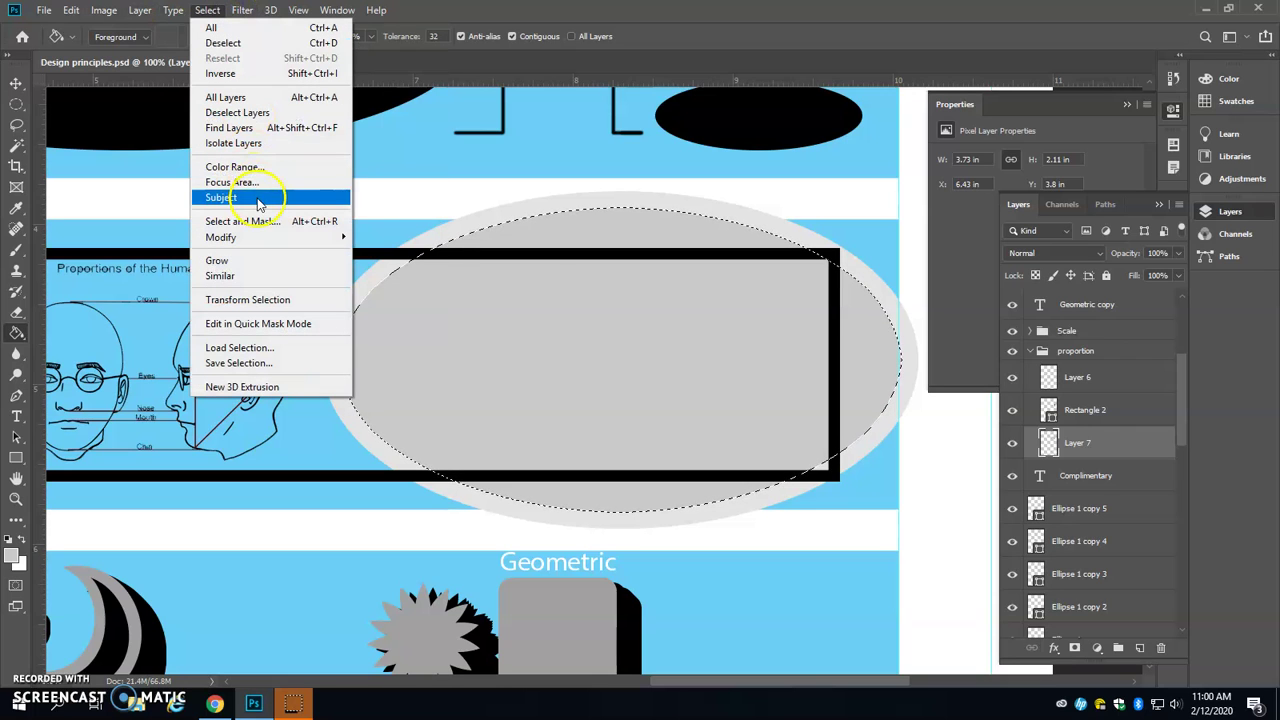
{"action": "left_click", "coordinate": [440, 283]}
{"action": "key", "text": "Return"}
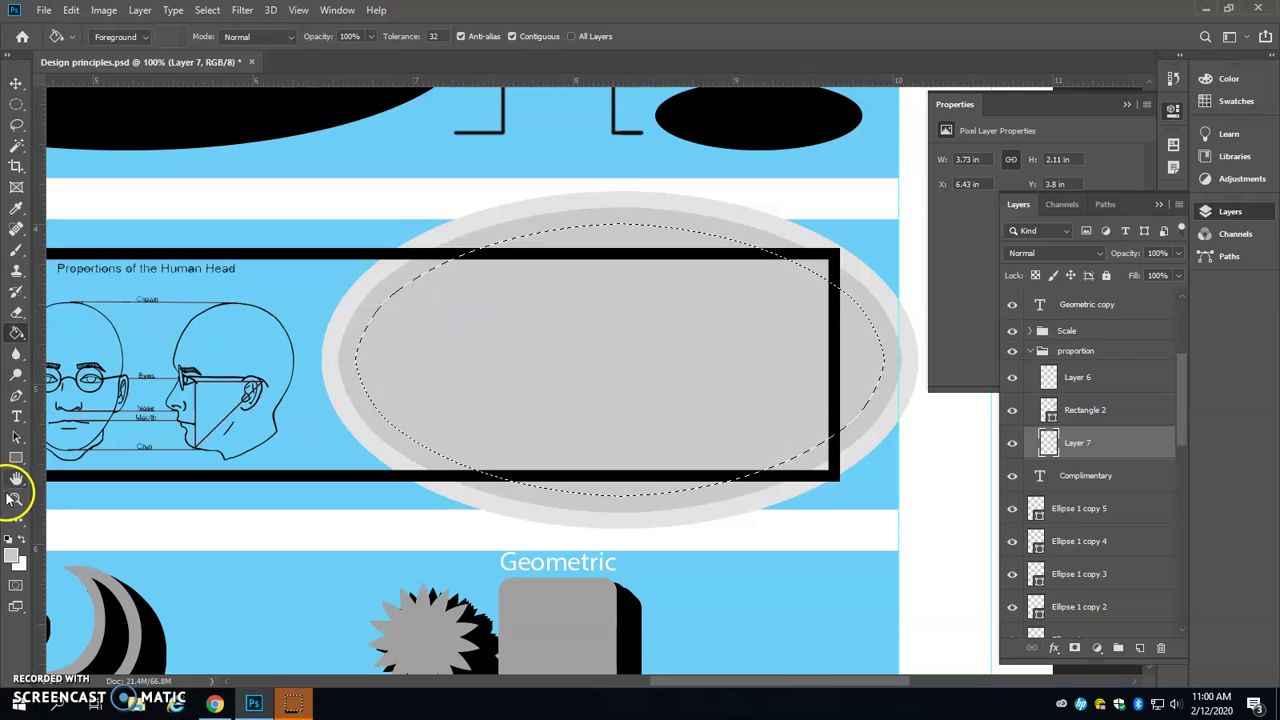
{"action": "left_click", "coordinate": [11, 555]}
{"action": "left_click", "coordinate": [432, 222]}
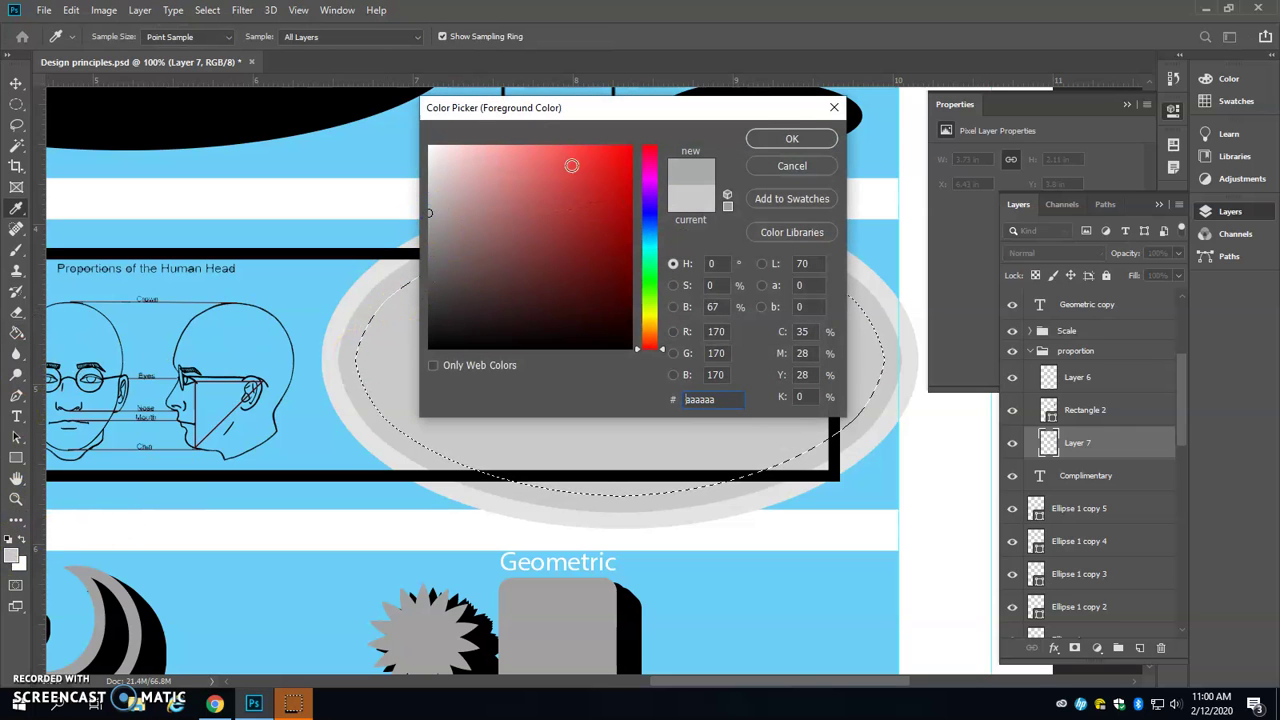
{"action": "left_click", "coordinate": [791, 138]}
{"action": "key", "text": "g"}
{"action": "left_click", "coordinate": [646, 354]}
Bring up the Contract Selection dialog again for the next 20-pixel inset
{"action": "left_click", "coordinate": [207, 10]}
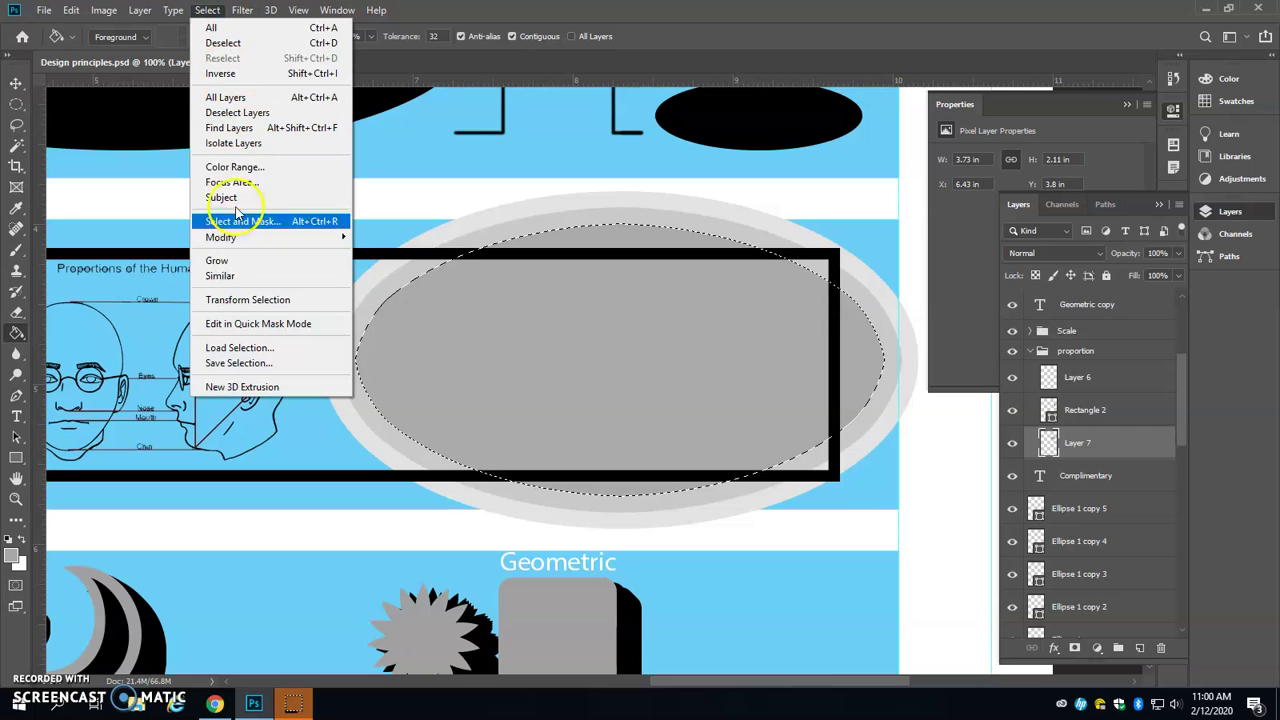
{"action": "mouse_move", "coordinate": [257, 237]}
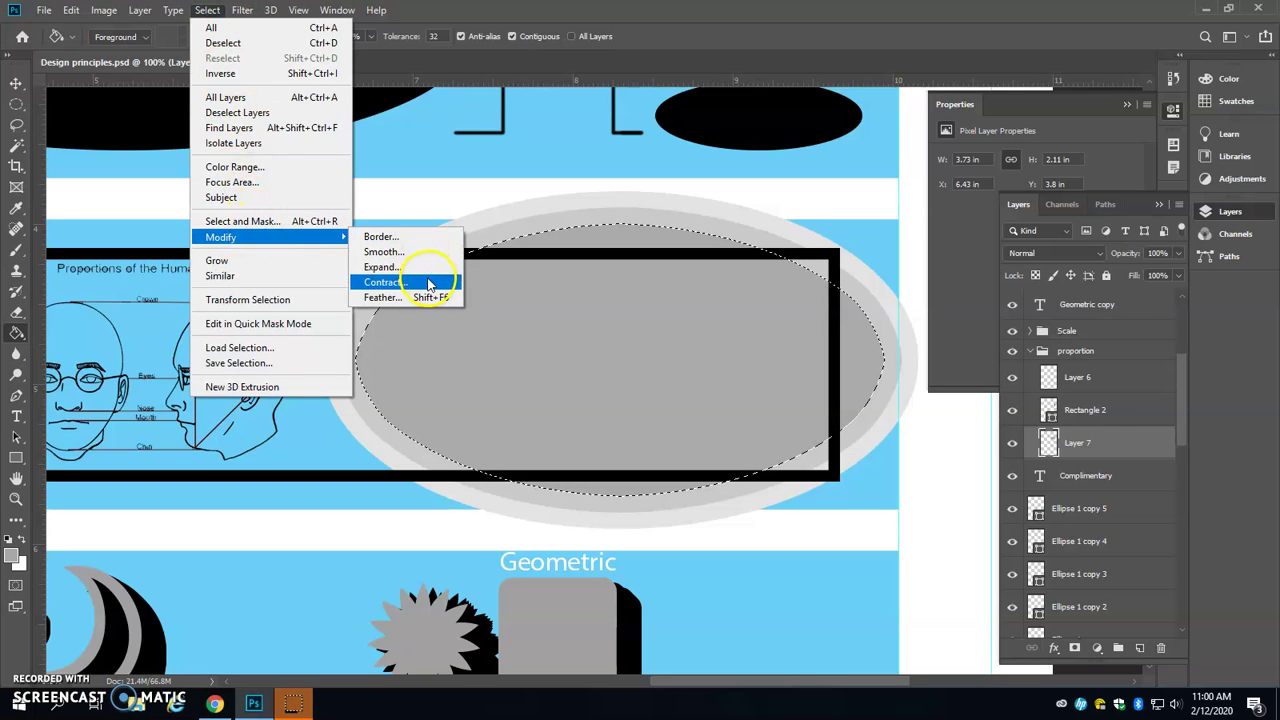
{"action": "left_click", "coordinate": [404, 284]}
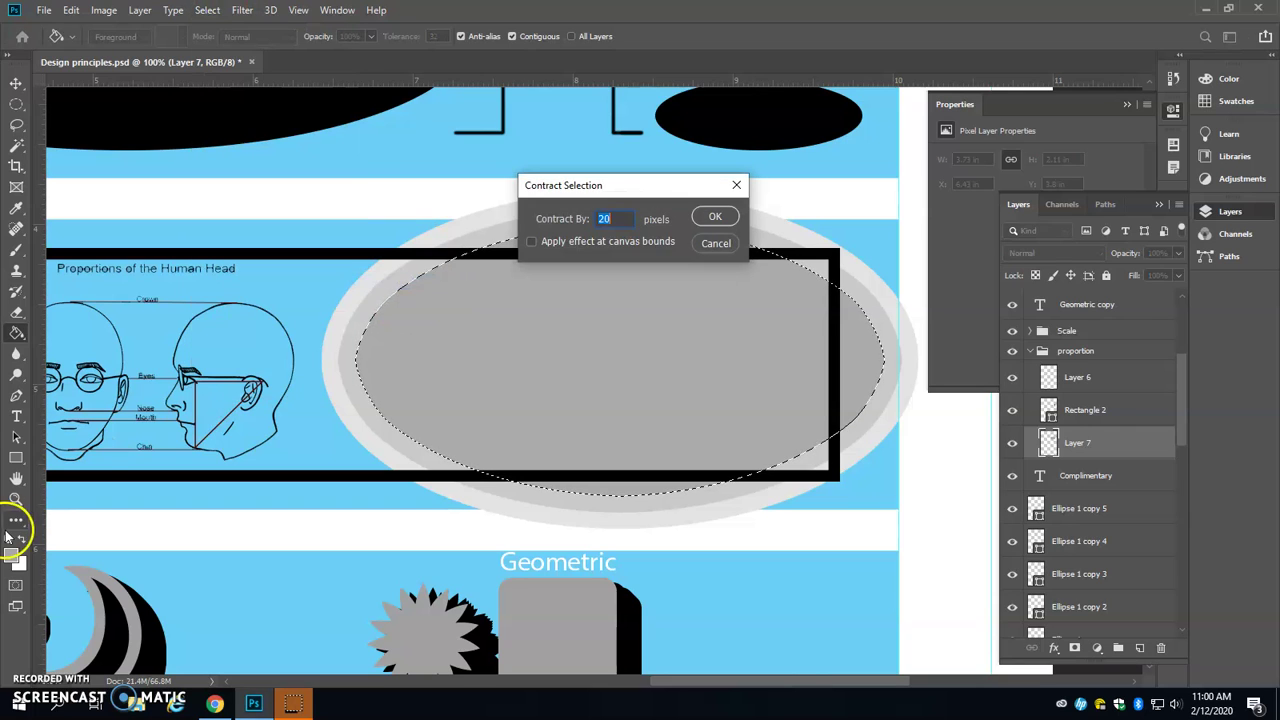
Contract the selection 20 pixels and fill the new ring with mid grey
{"action": "left_click", "coordinate": [715, 217]}
{"action": "left_click", "coordinate": [13, 547]}
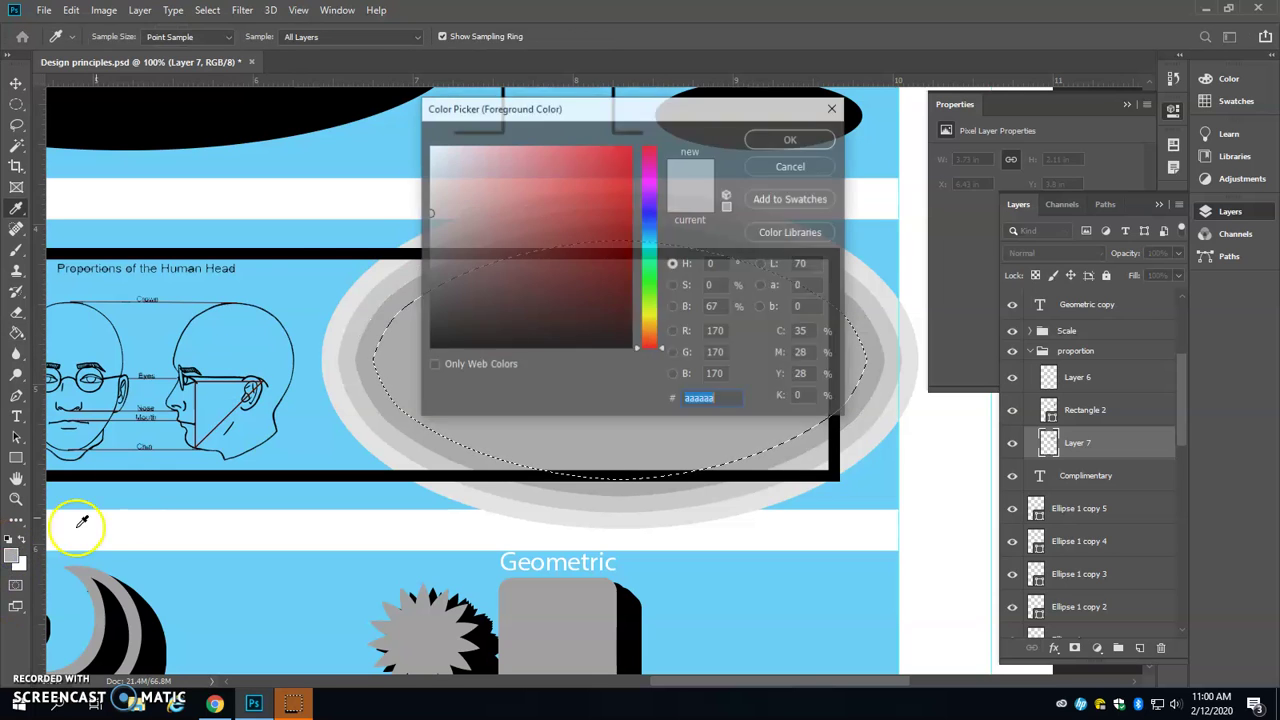
{"action": "left_click_drag", "start_coordinate": [428, 231], "coordinate": [420, 234]}
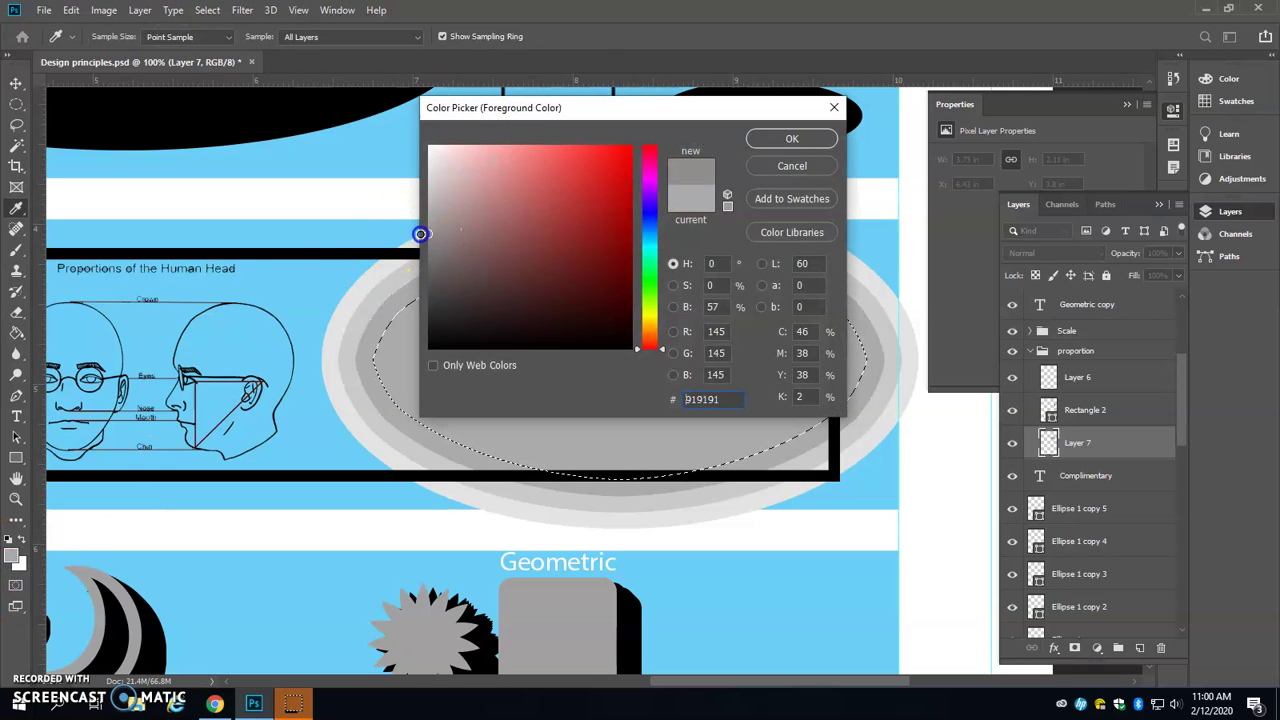
{"action": "left_click", "coordinate": [791, 138]}
{"action": "key", "text": "g"}
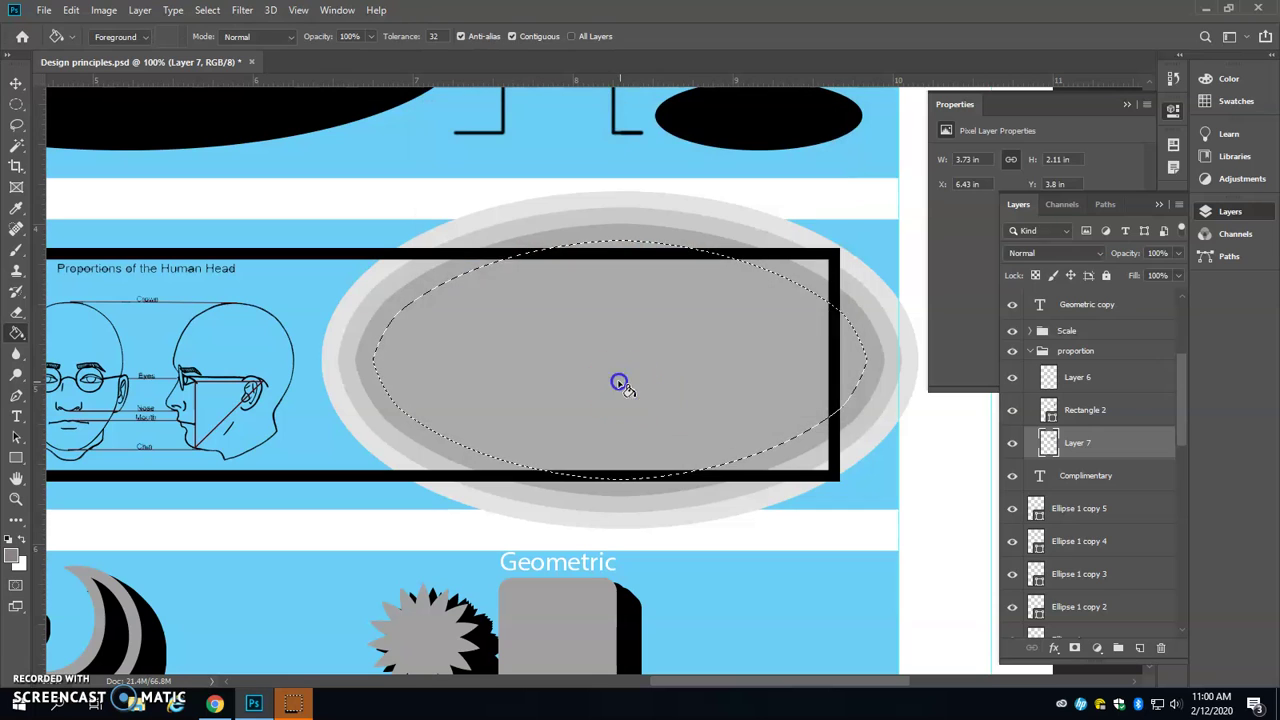
{"action": "left_click", "coordinate": [623, 380]}
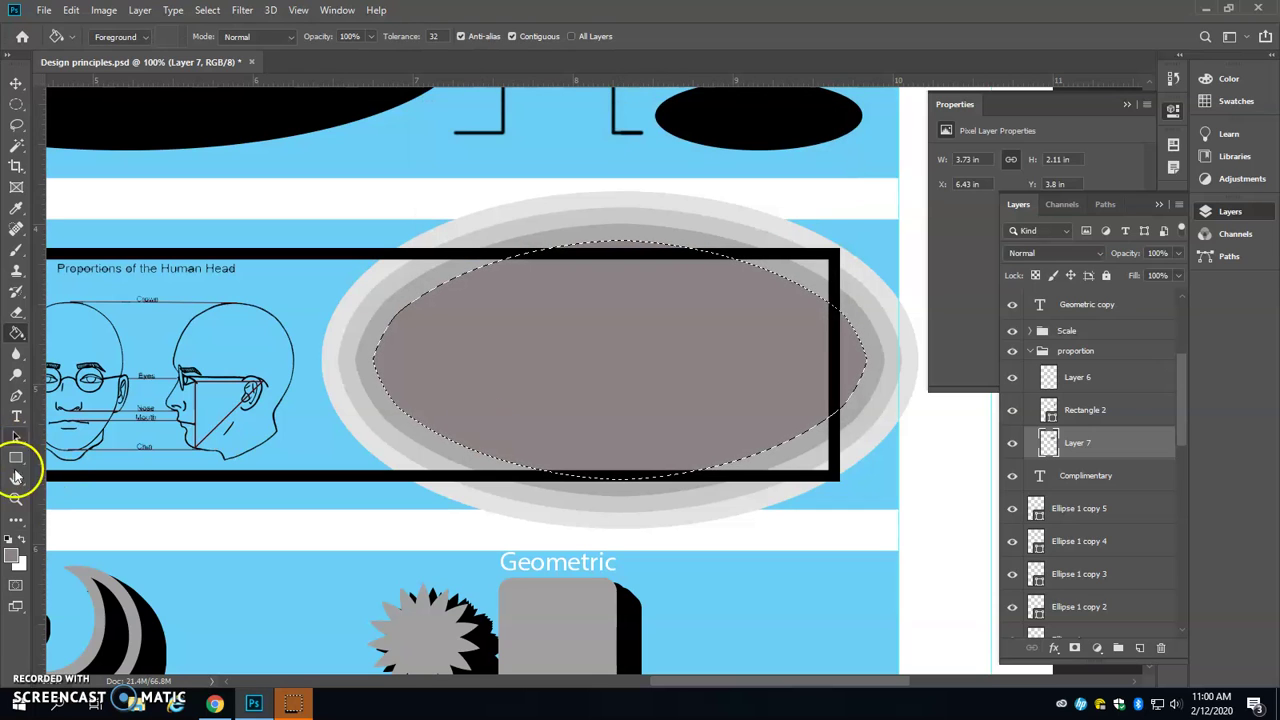
Contract another 20 pixels and fill the ring with a darker brownish grey
{"action": "left_click", "coordinate": [207, 10]}
{"action": "mouse_move", "coordinate": [250, 241]}
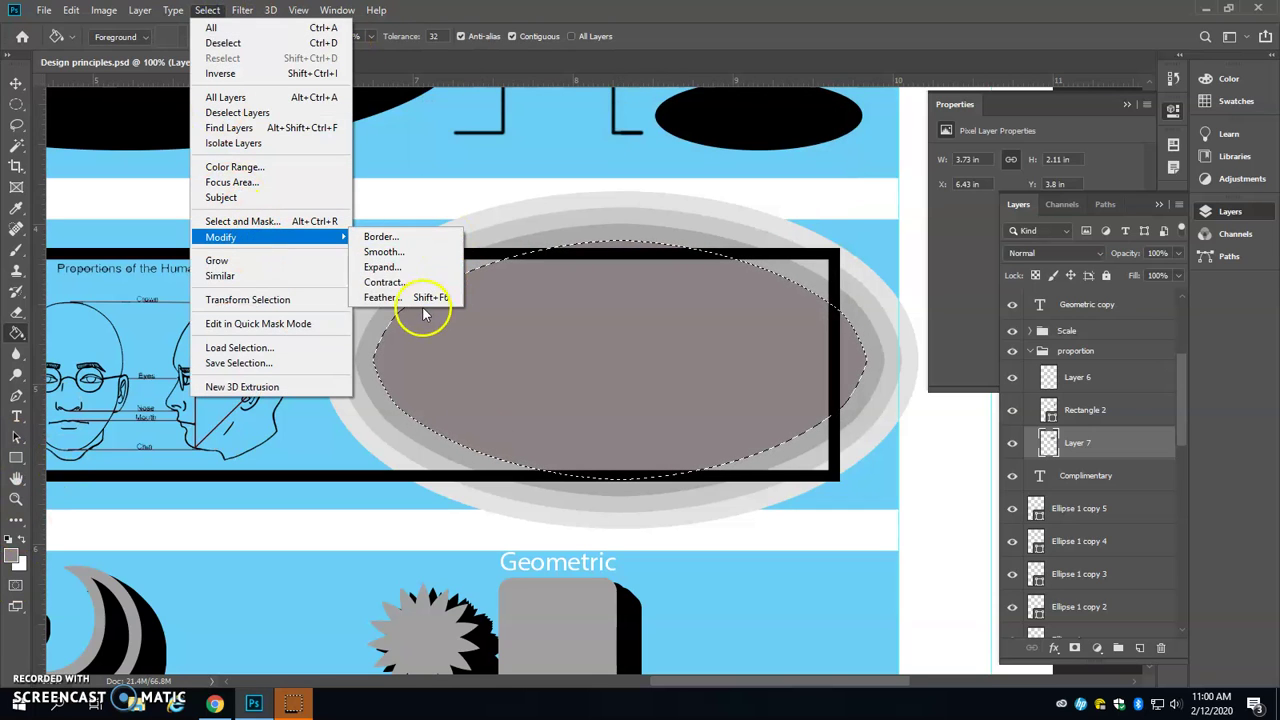
{"action": "left_click", "coordinate": [405, 282]}
{"action": "key", "text": "Return"}
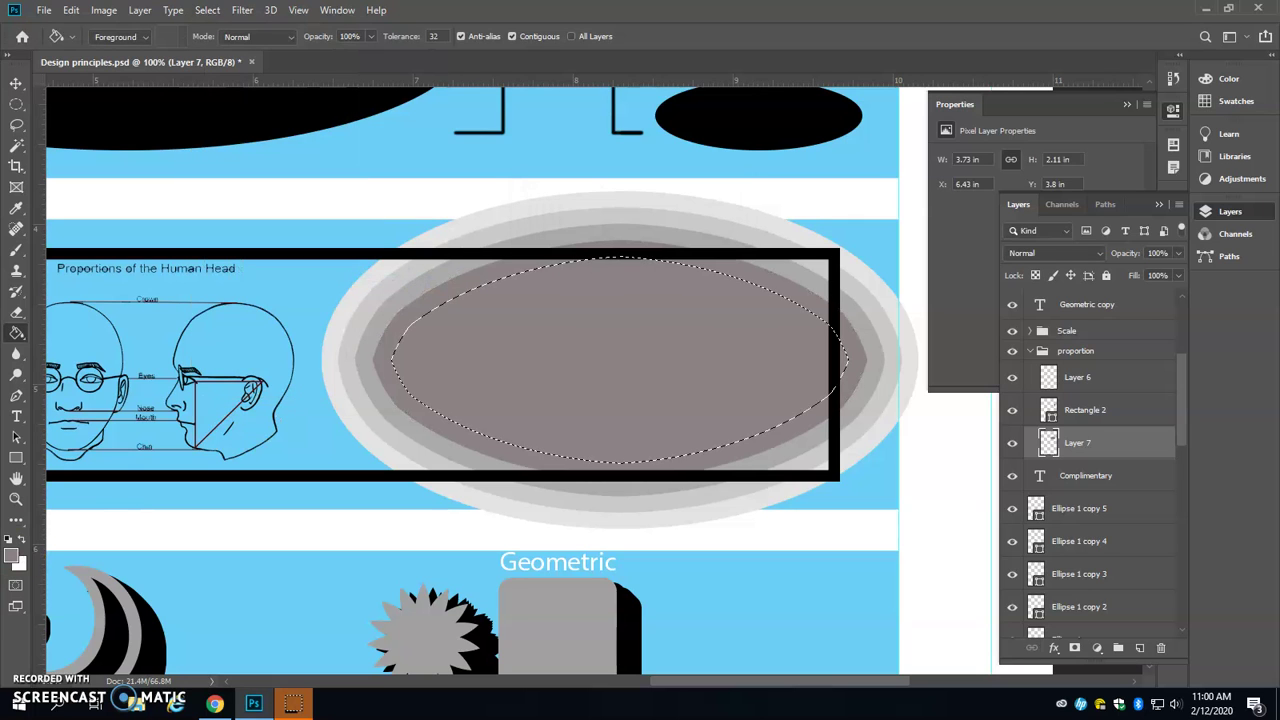
{"action": "left_click", "coordinate": [13, 555]}
{"action": "left_click", "coordinate": [543, 257]}
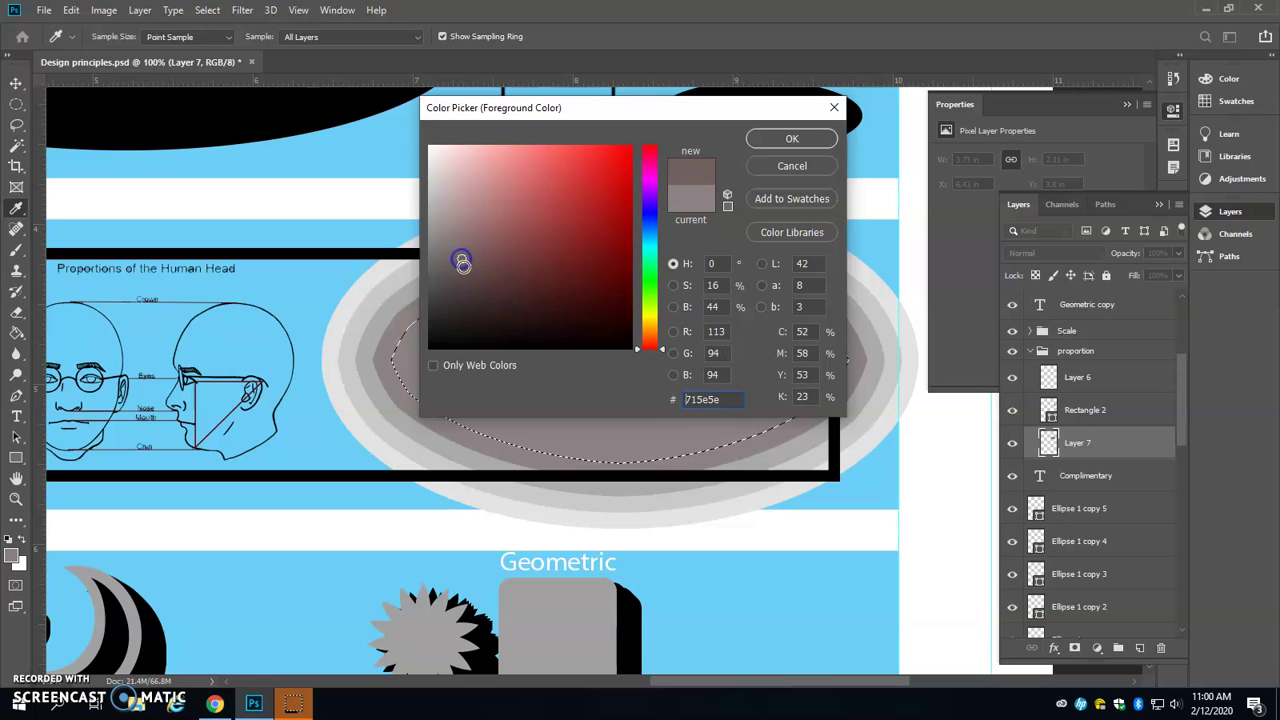
{"action": "left_click", "coordinate": [818, 135]}
{"action": "key", "text": "g"}
{"action": "left_click", "coordinate": [623, 377]}
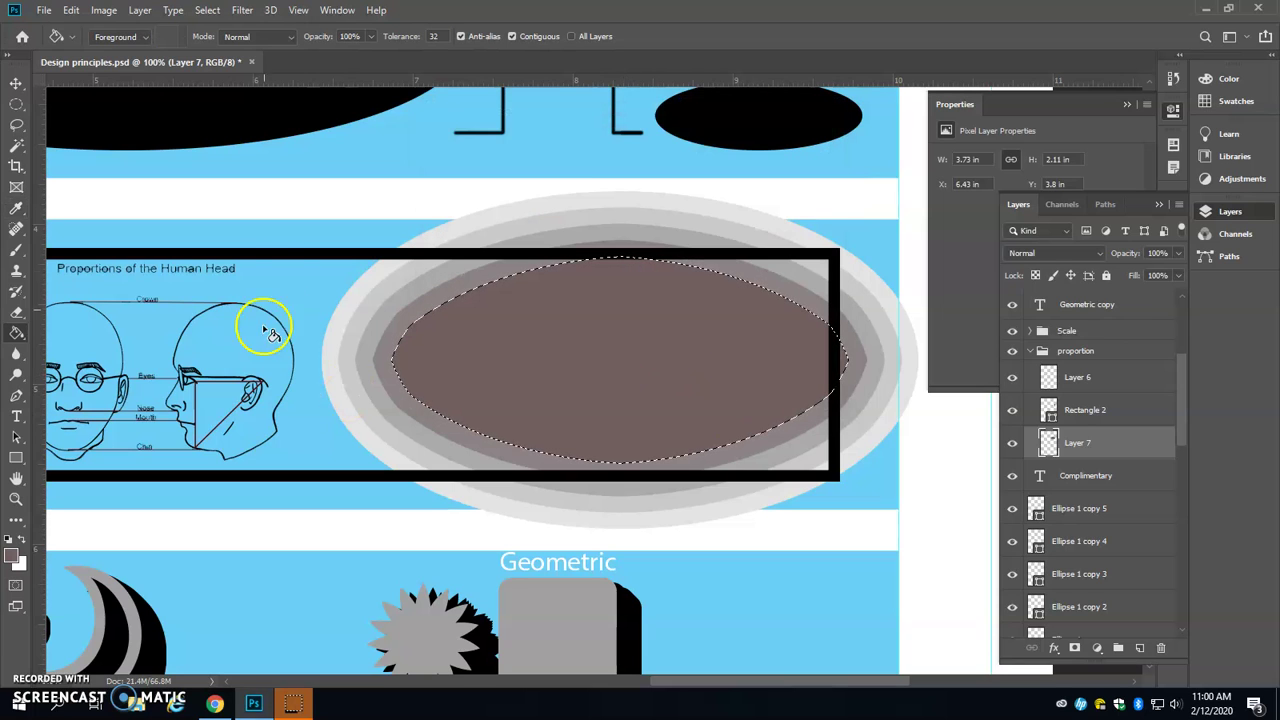
Contract another 20 pixels and fill the ring with a darker brown
{"action": "left_click", "coordinate": [241, 10]}
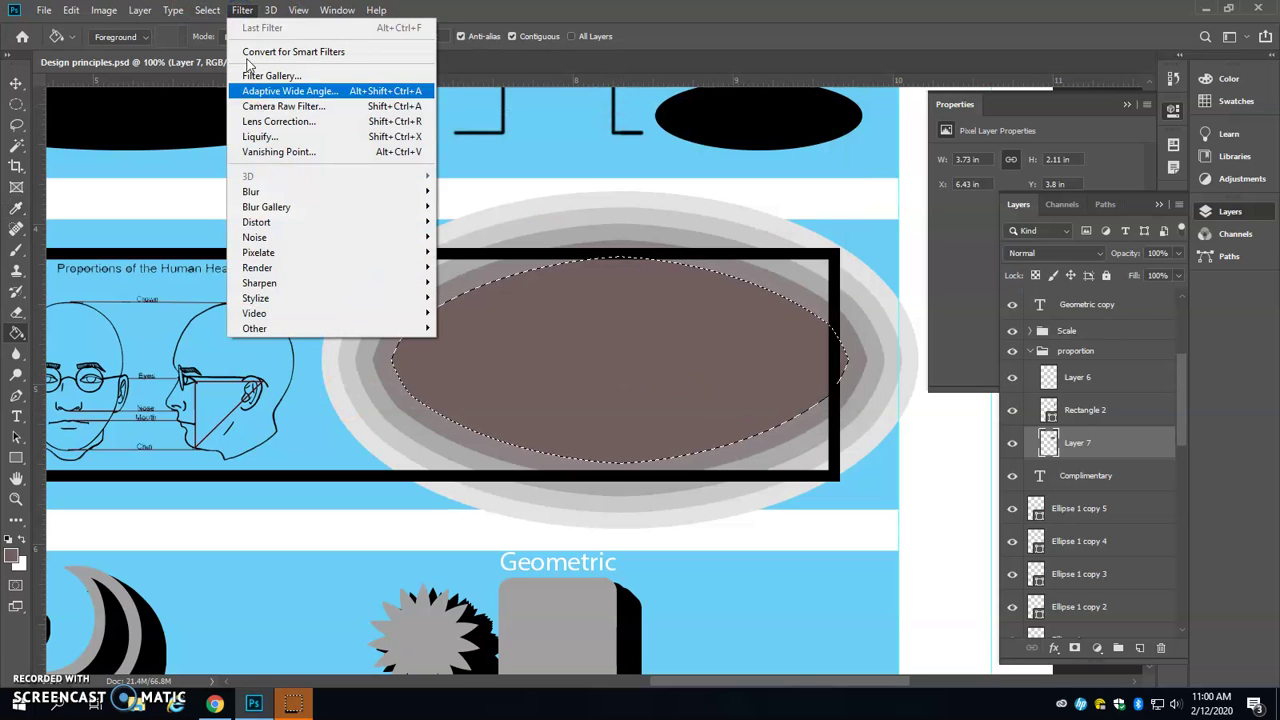
{"action": "mouse_move", "coordinate": [207, 10]}
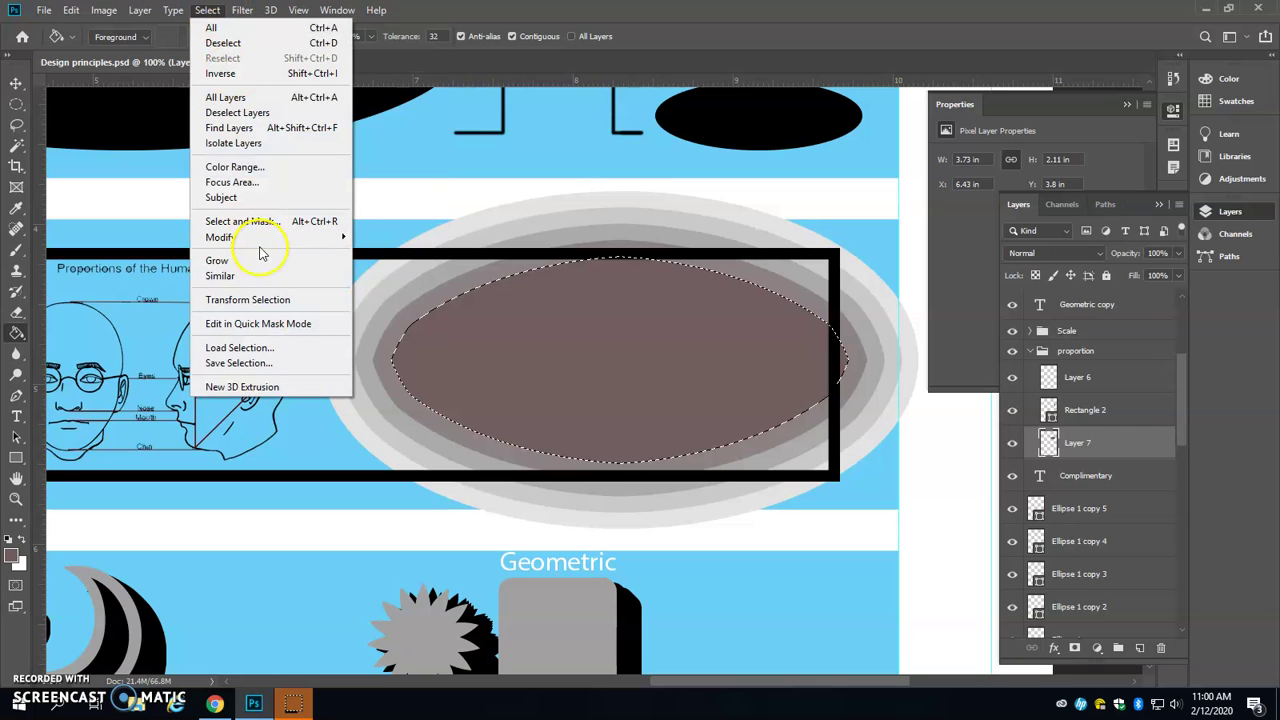
{"action": "mouse_move", "coordinate": [257, 237]}
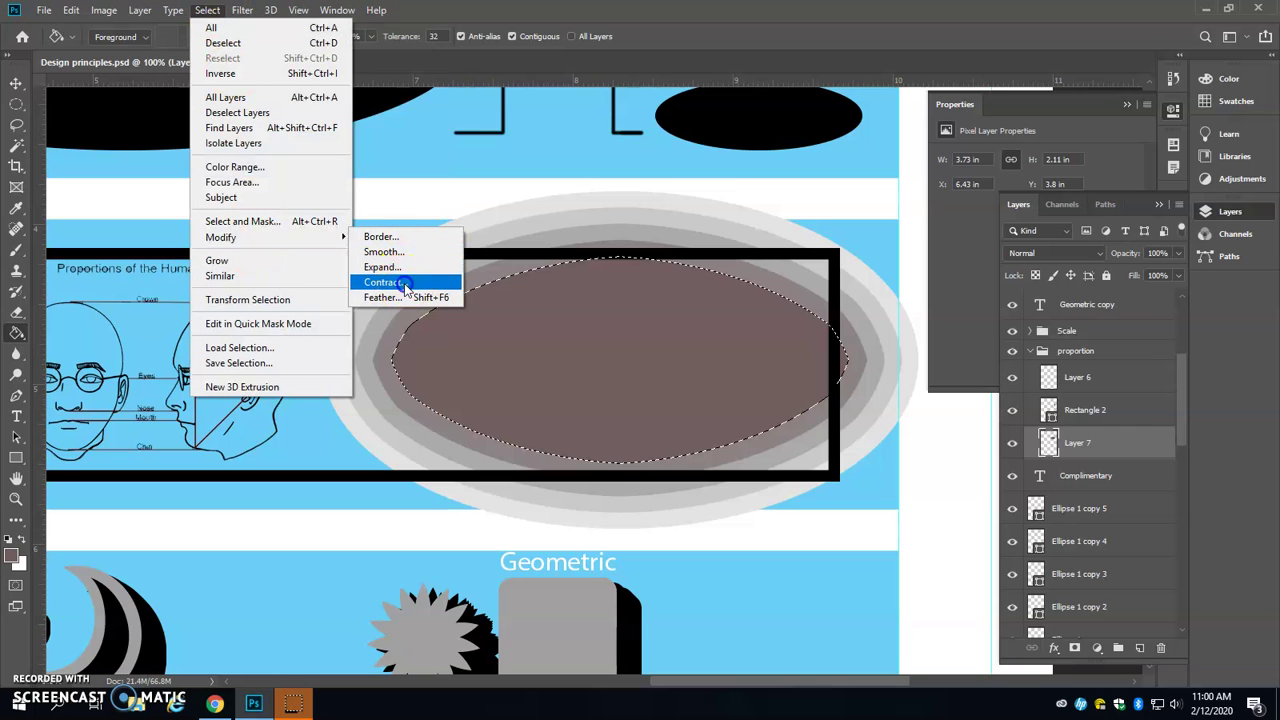
{"action": "left_click", "coordinate": [384, 283]}
{"action": "left_click", "coordinate": [730, 219]}
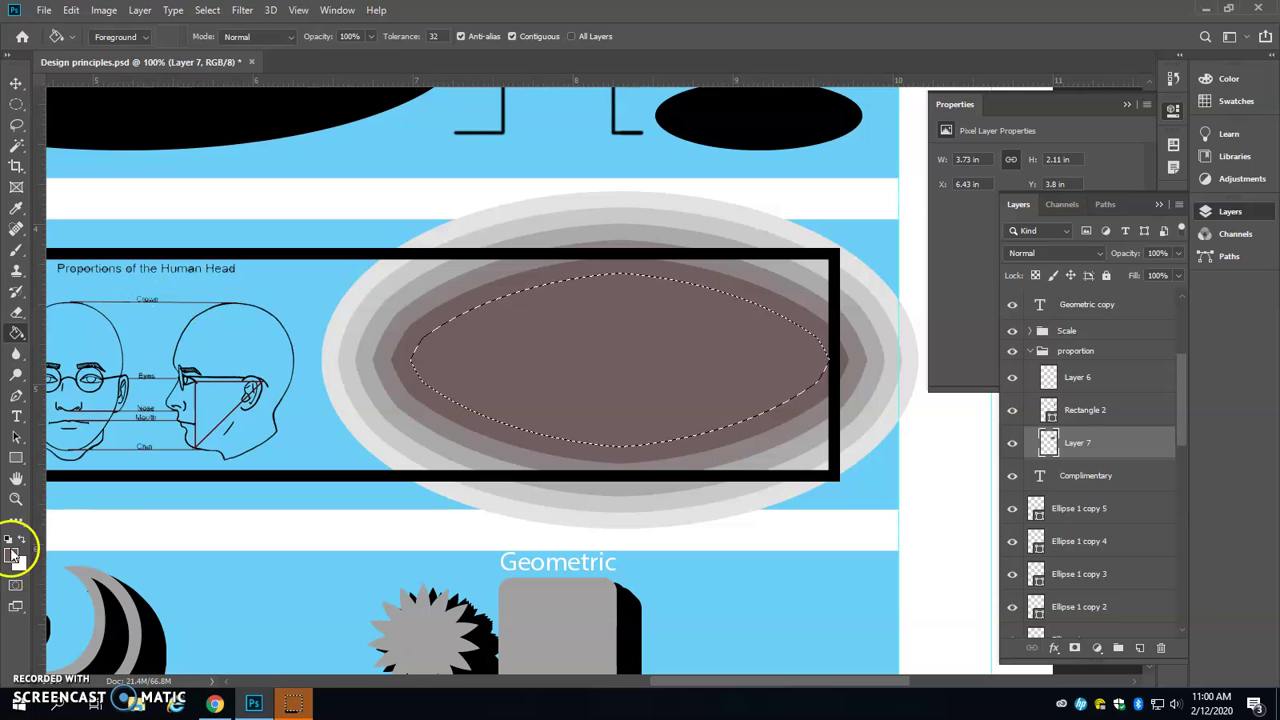
{"action": "left_click", "coordinate": [13, 554]}
{"action": "left_click", "coordinate": [494, 283]}
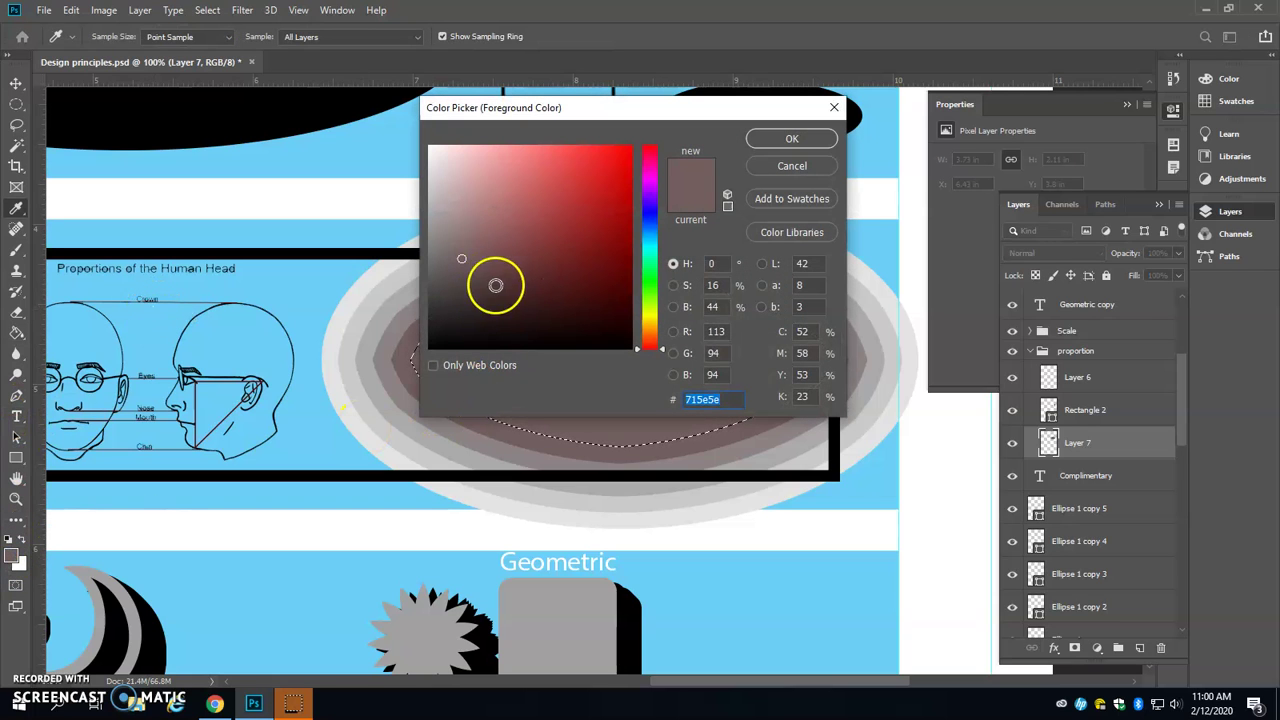
{"action": "left_click", "coordinate": [791, 138]}
{"action": "left_click", "coordinate": [640, 372]}
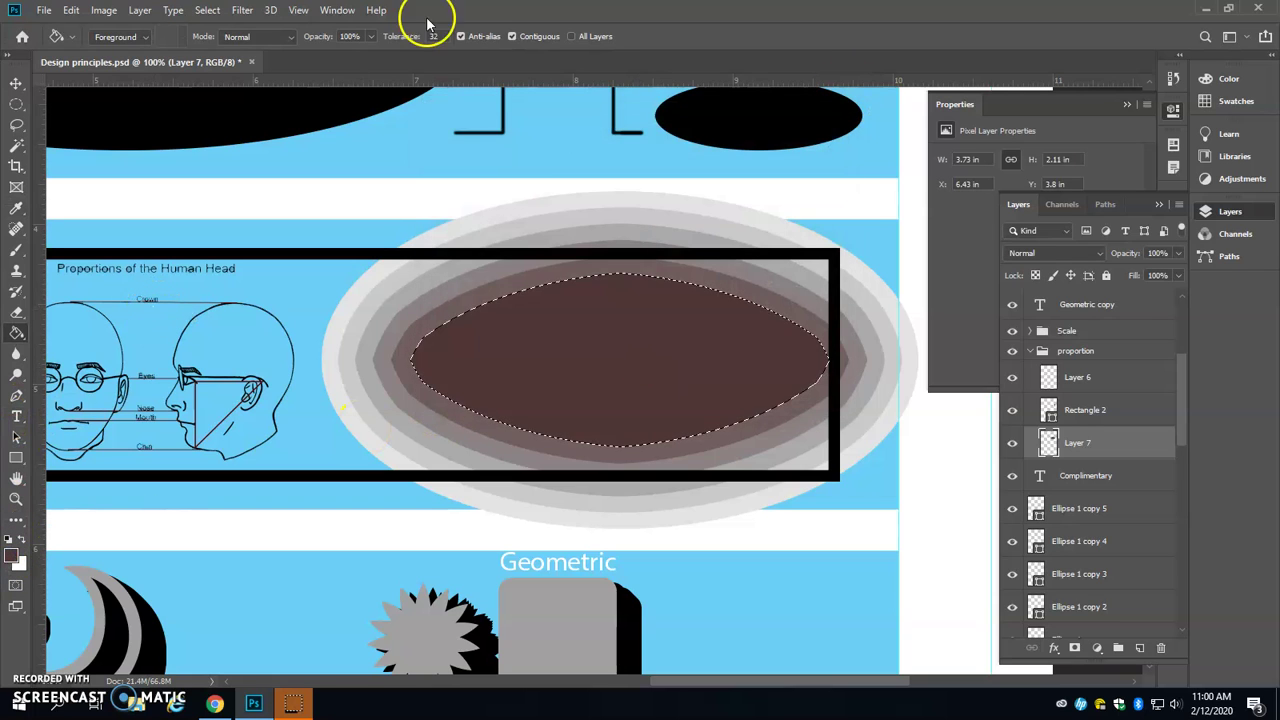
Contract another 20 pixels and fill the ring with dark brown 381c1c
{"action": "left_click", "coordinate": [207, 10]}
{"action": "mouse_move", "coordinate": [275, 237]}
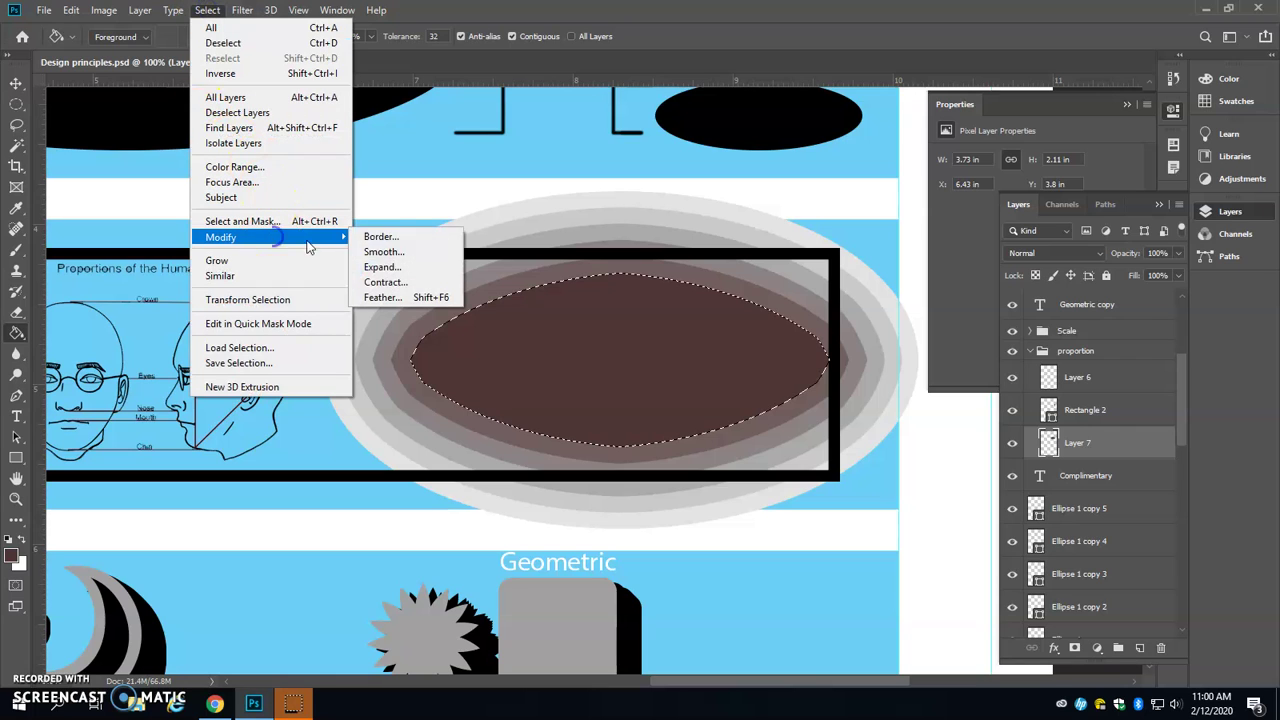
{"action": "left_click", "coordinate": [392, 282]}
{"action": "left_click", "coordinate": [715, 217]}
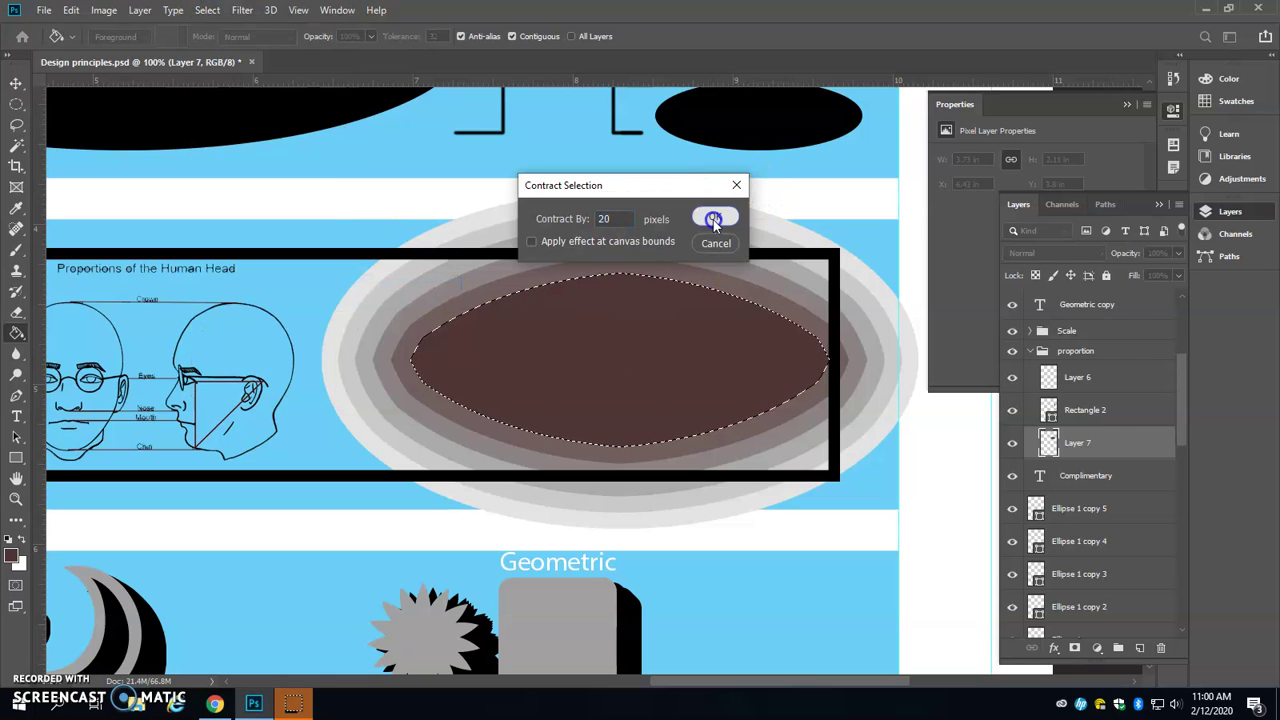
{"action": "left_click", "coordinate": [12, 556]}
{"action": "left_click_drag", "start_coordinate": [555, 265], "coordinate": [597, 261]}
{"action": "left_click", "coordinate": [791, 138]}
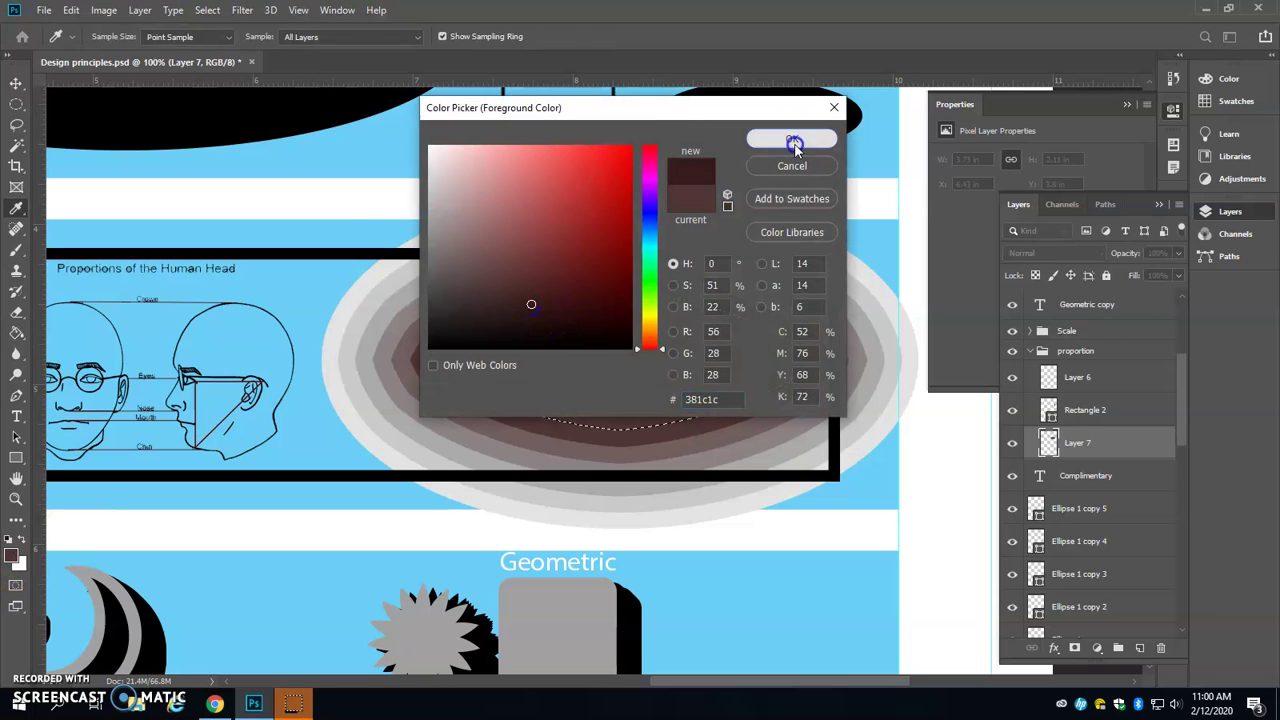
{"action": "key", "text": "g"}
{"action": "left_click", "coordinate": [808, 354]}
Contract another 20 pixels and fill the ring with red-brown 300e0e
{"action": "left_click", "coordinate": [210, 10]}
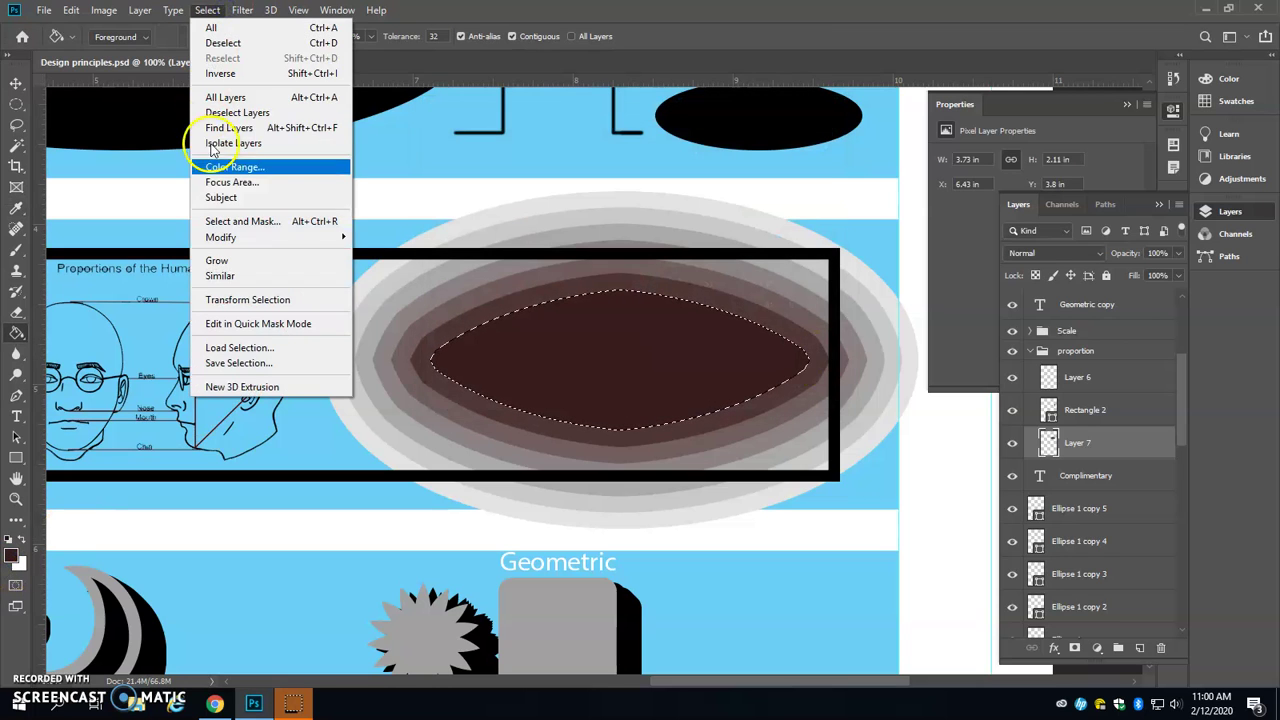
{"action": "mouse_move", "coordinate": [296, 247]}
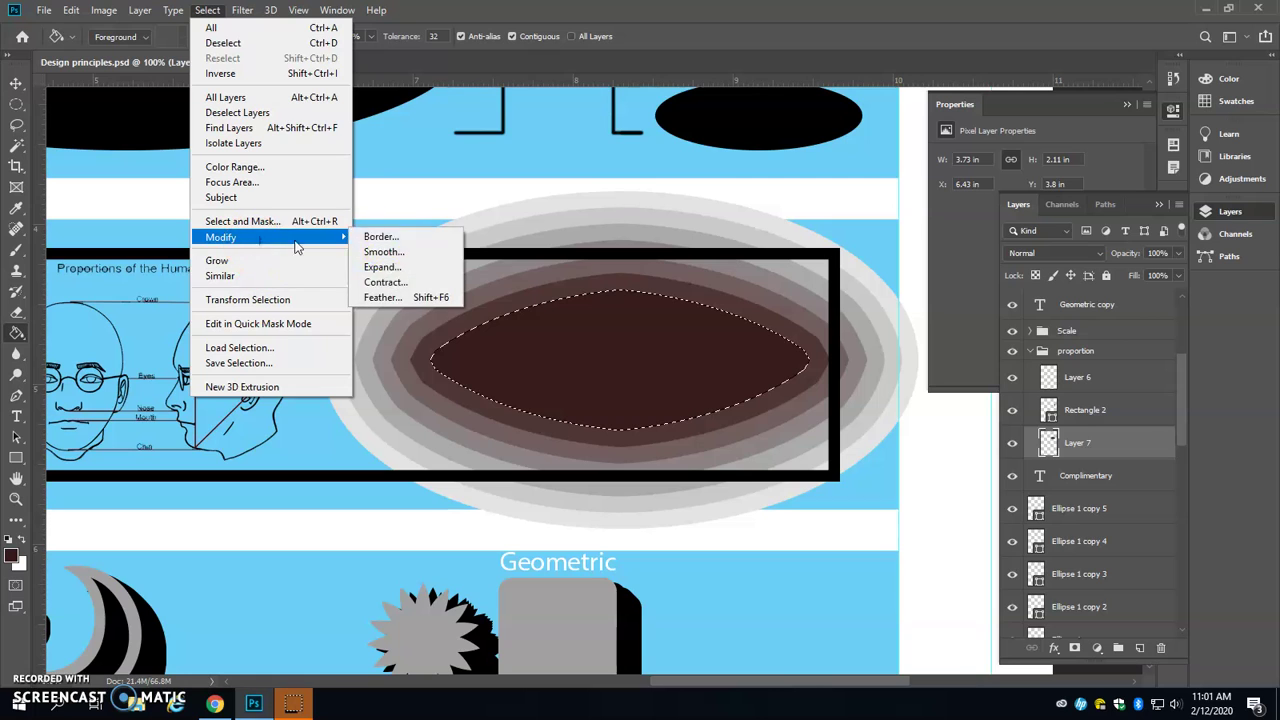
{"action": "left_click", "coordinate": [385, 282]}
{"action": "left_click", "coordinate": [716, 220]}
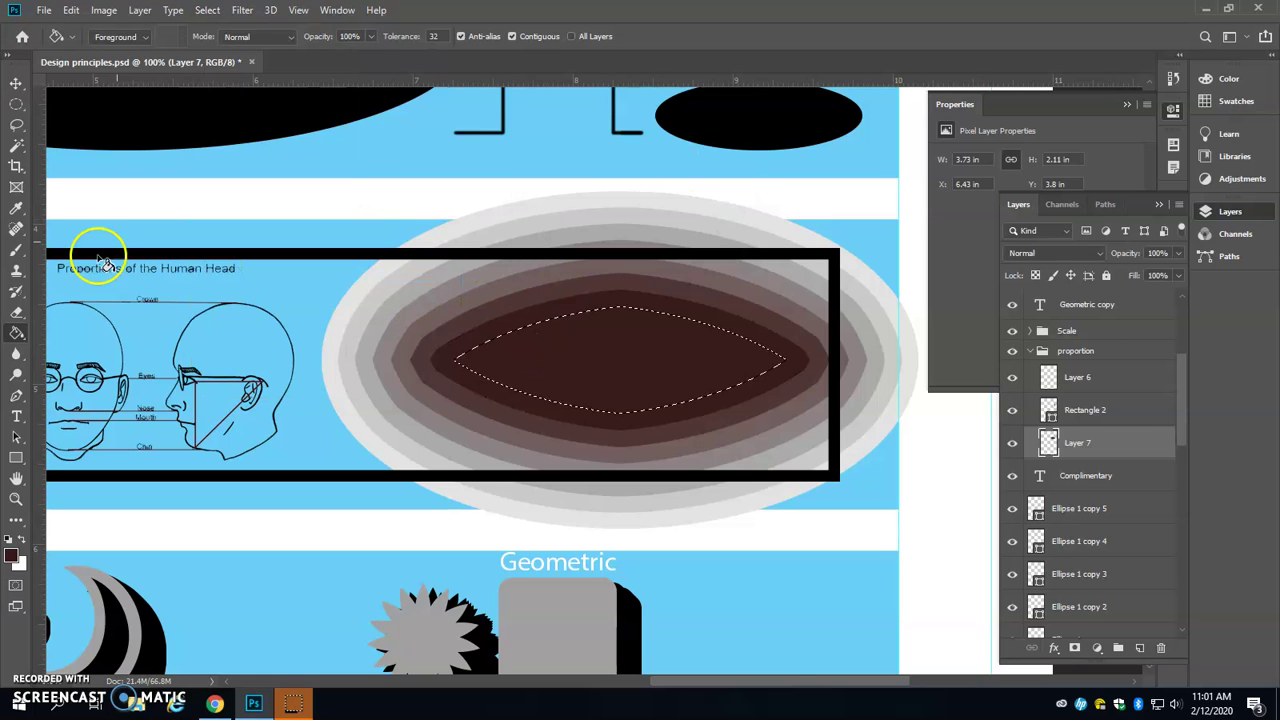
{"action": "left_click", "coordinate": [12, 555]}
{"action": "left_click", "coordinate": [572, 310]}
{"action": "left_click", "coordinate": [792, 138]}
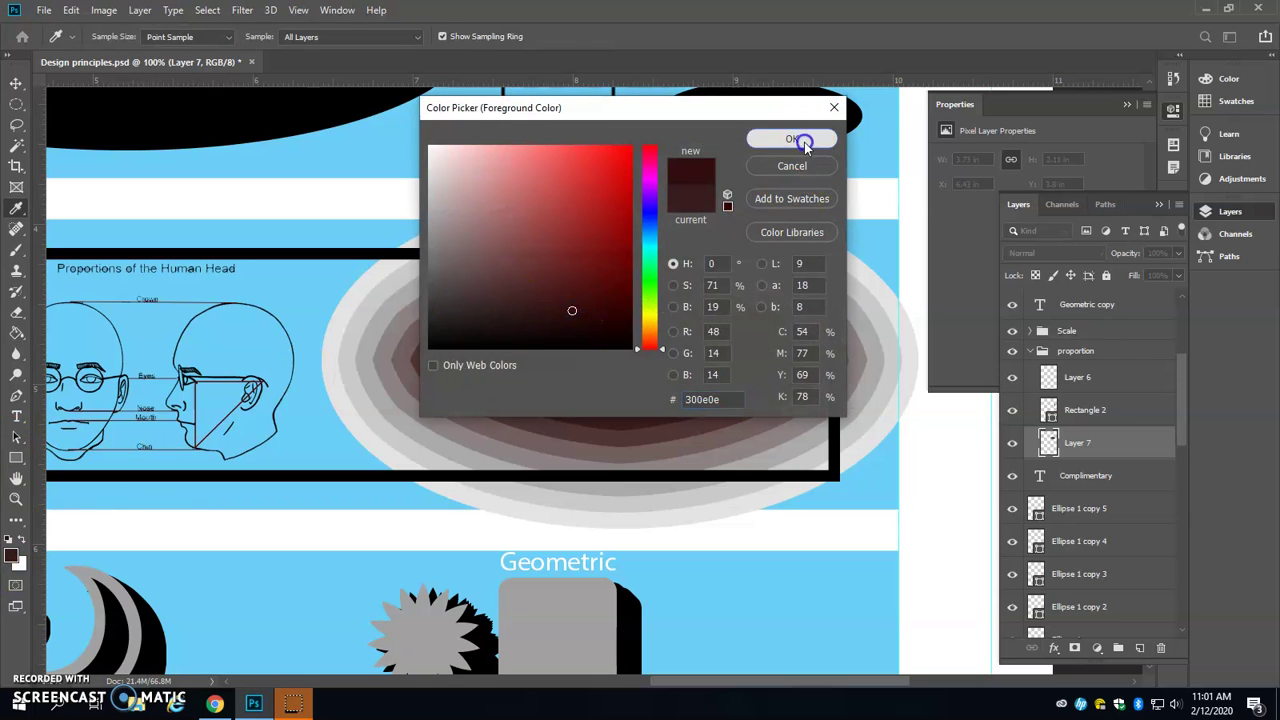
{"action": "key", "text": "g"}
{"action": "left_click", "coordinate": [623, 369]}
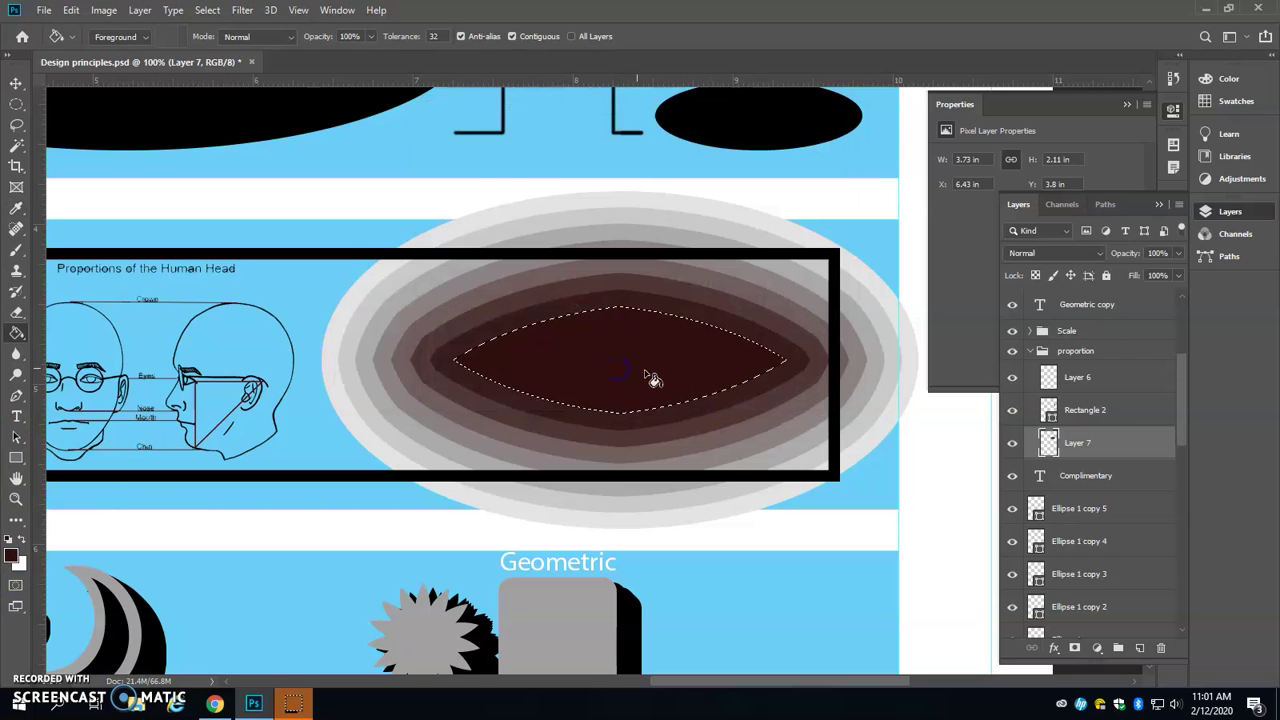
Contract another 20 pixels and fill the ring with dark maroon
{"action": "left_click", "coordinate": [210, 10]}
{"action": "mouse_move", "coordinate": [252, 238]}
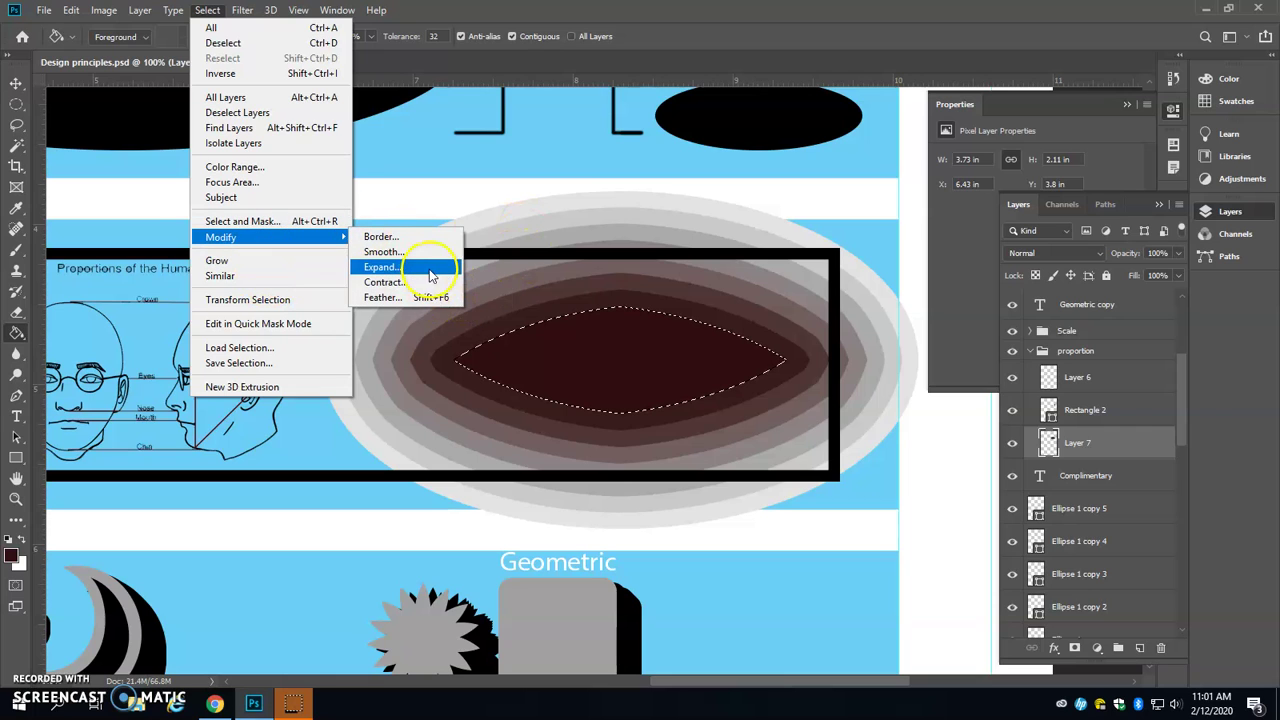
{"action": "left_click", "coordinate": [400, 282]}
{"action": "left_click", "coordinate": [716, 218]}
{"action": "left_click", "coordinate": [12, 555]}
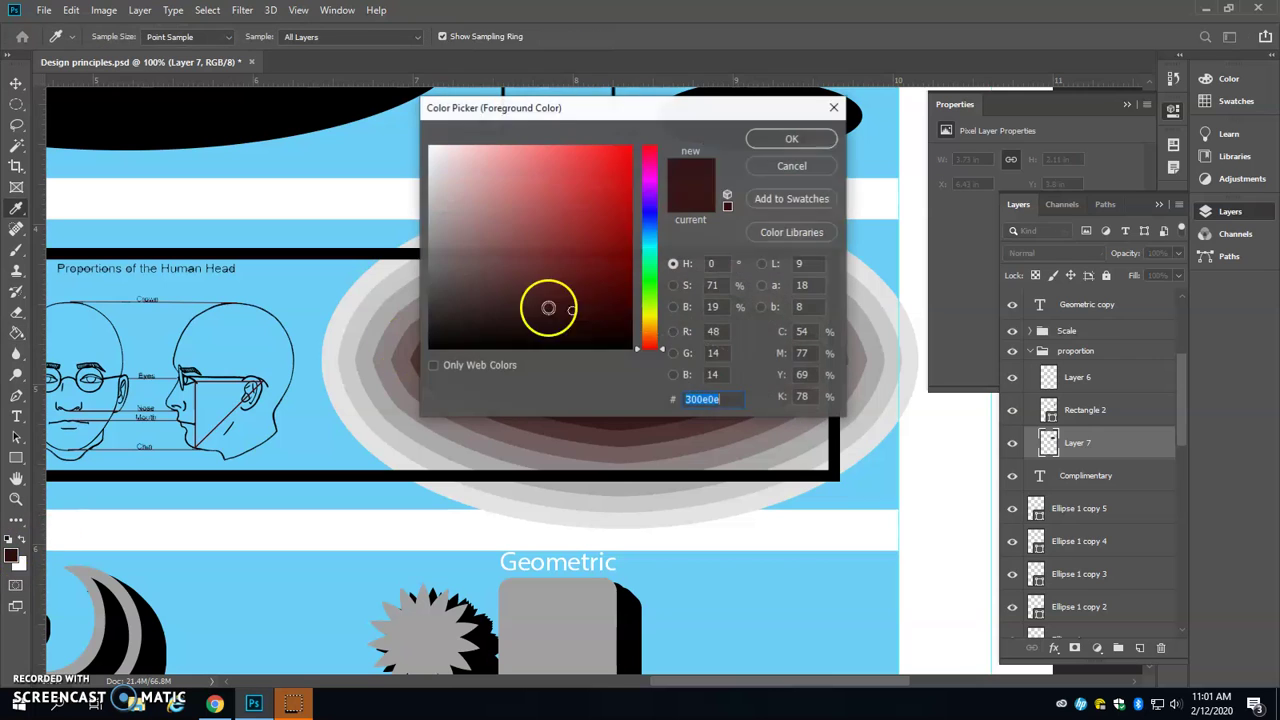
{"action": "left_click", "coordinate": [791, 138]}
{"action": "key", "text": "g"}
{"action": "left_click", "coordinate": [632, 344]}
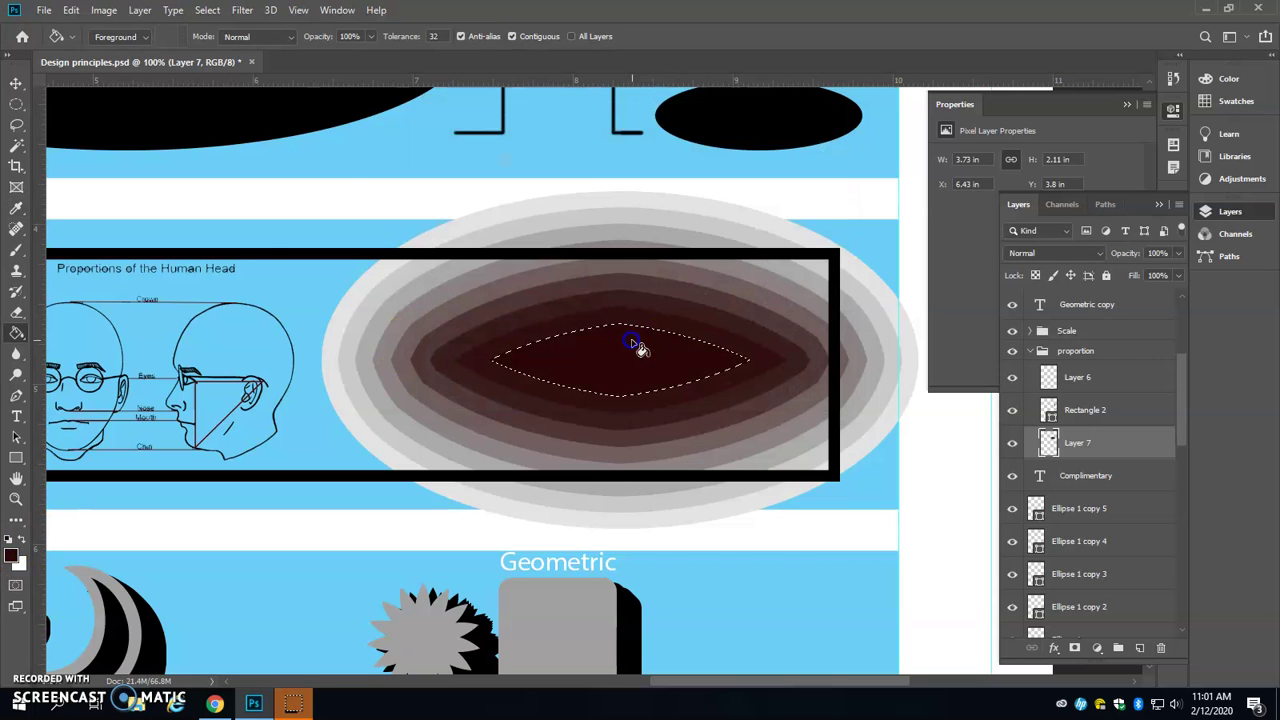
Contract the selection to a small centre diamond and fill it with black
{"action": "left_click", "coordinate": [207, 10]}
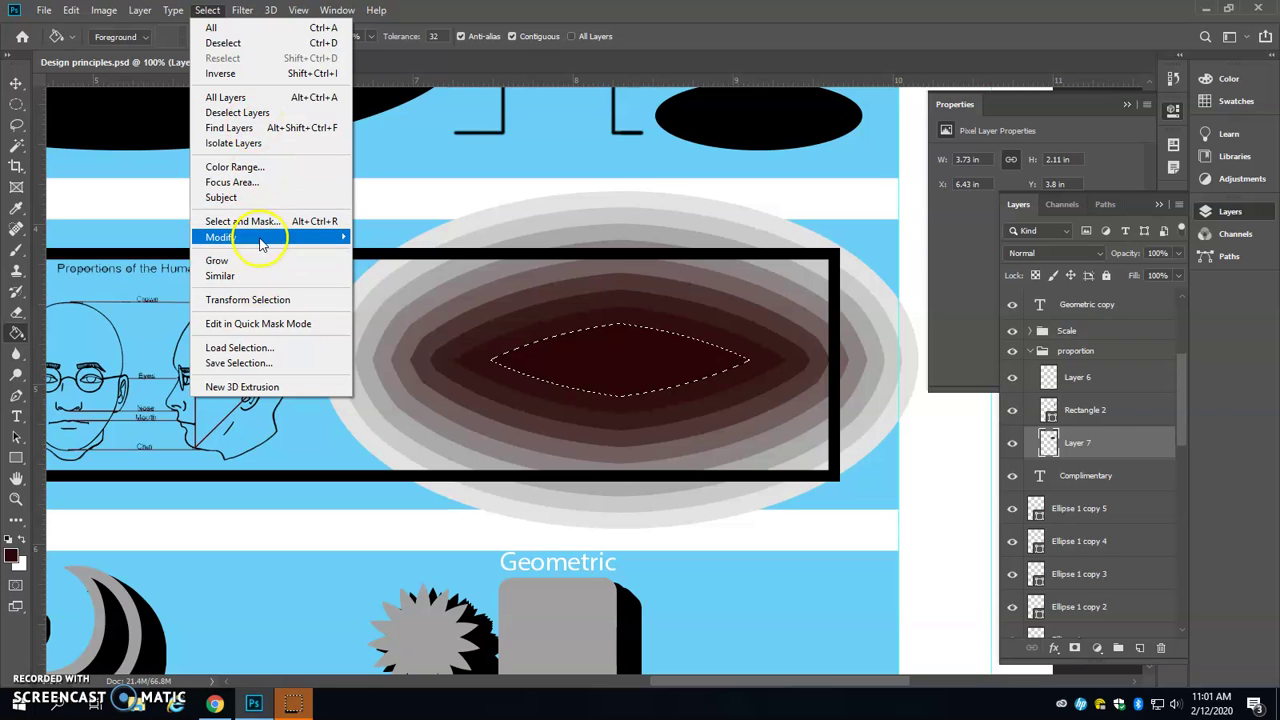
{"action": "mouse_move", "coordinate": [255, 237]}
{"action": "left_click", "coordinate": [395, 281]}
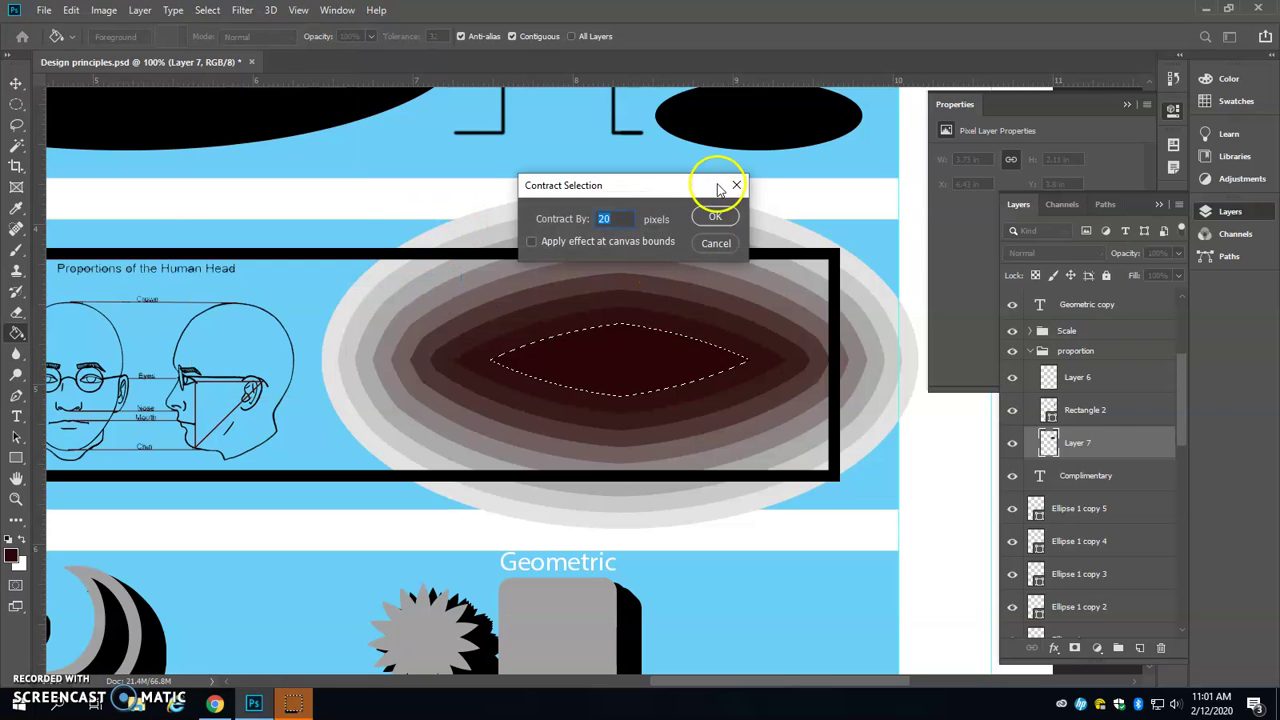
{"action": "left_click", "coordinate": [716, 216]}
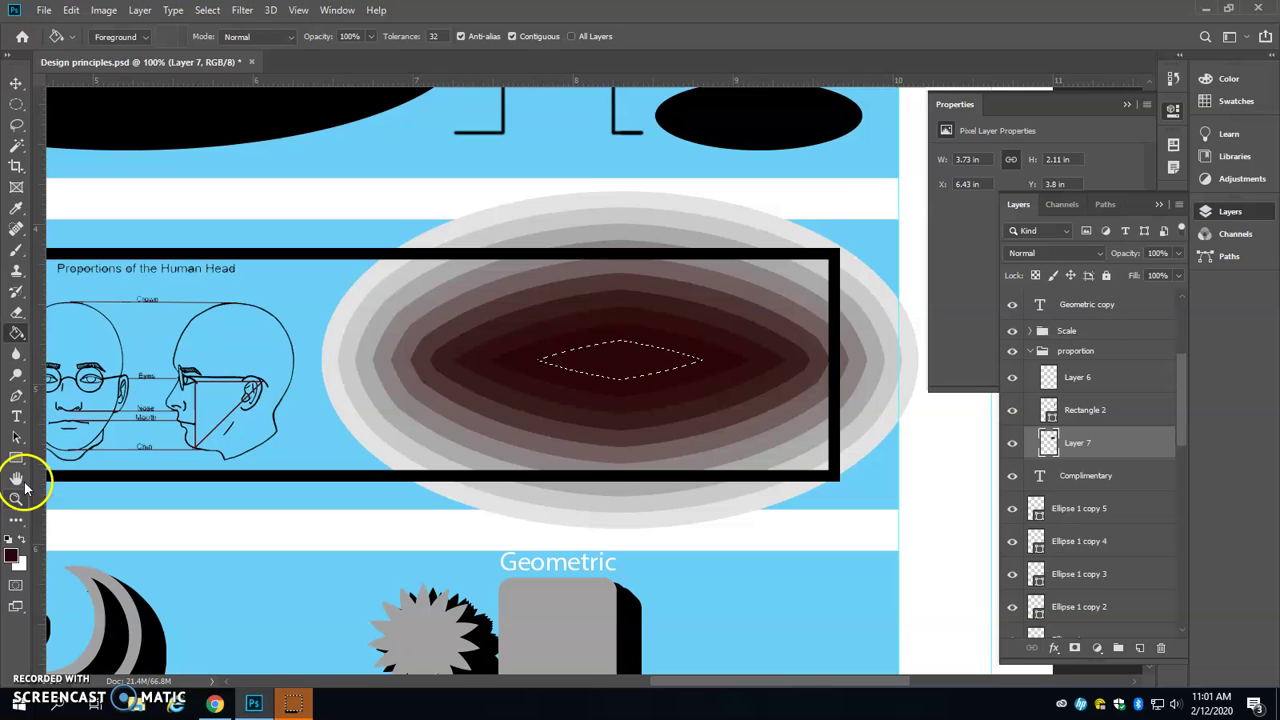
{"action": "left_click", "coordinate": [12, 556]}
{"action": "left_click_drag", "start_coordinate": [551, 278], "coordinate": [647, 359]}
{"action": "left_click", "coordinate": [785, 140]}
{"action": "key", "text": "g"}
{"action": "left_click", "coordinate": [620, 345]}
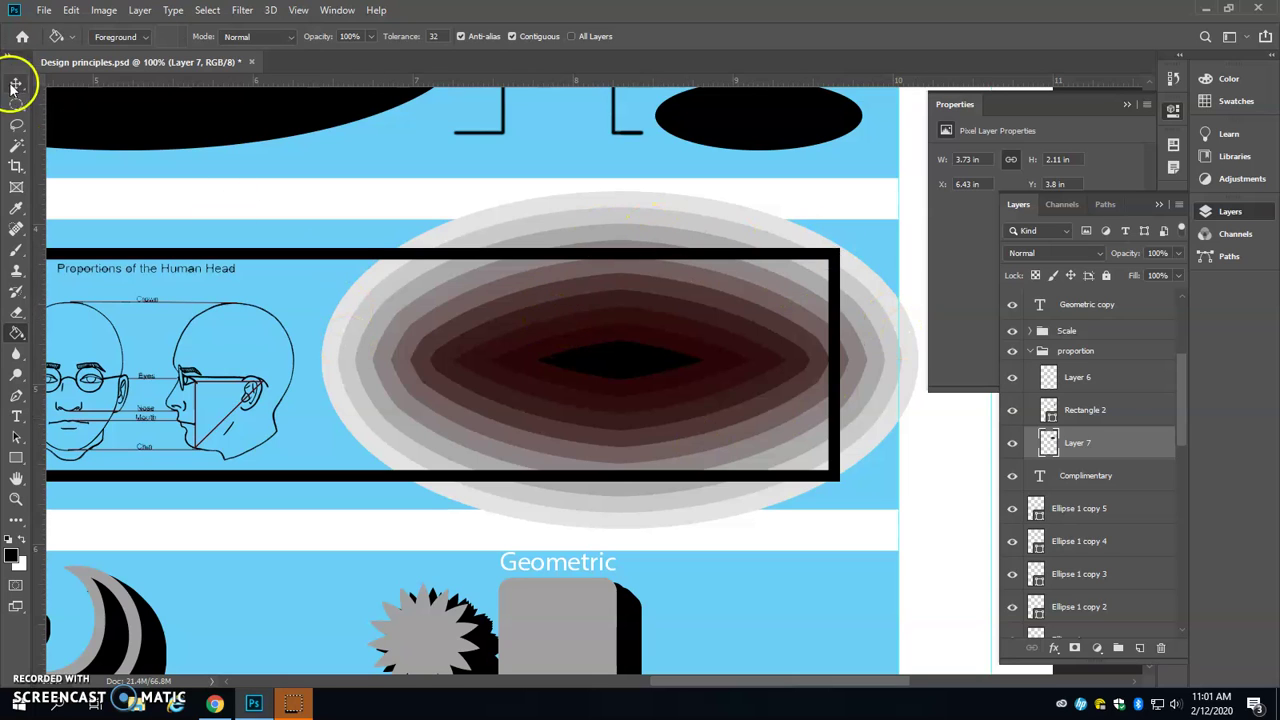
With the Rectangular Marquee, delete the part of the ellipse above the frame
{"action": "left_click_drag", "start_coordinate": [16, 104], "coordinate": [50, 103]}
{"action": "left_click", "coordinate": [52, 104]}
{"action": "left_click_drag", "start_coordinate": [195, 145], "coordinate": [894, 246]}
{"action": "key", "text": "Delete"}
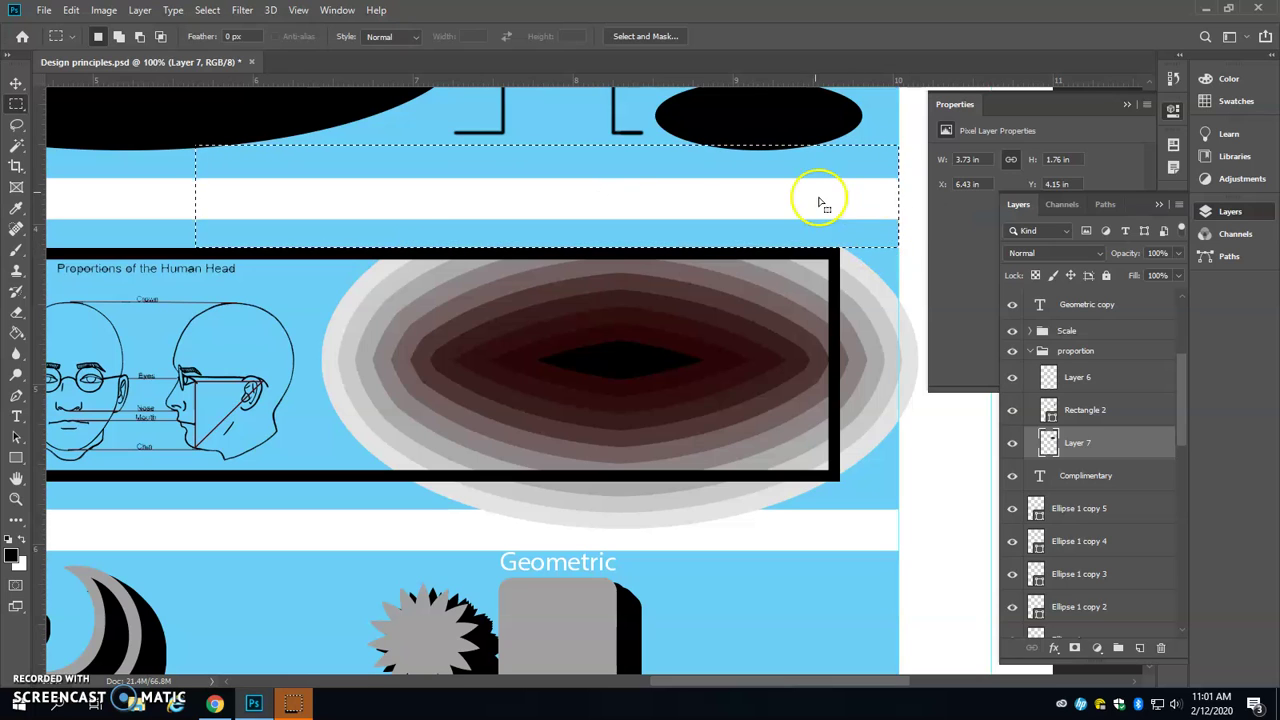
Delete the ellipse's overhangs to the right of and below the frame
{"action": "left_click", "coordinate": [837, 192]}
{"action": "left_click_drag", "start_coordinate": [837, 191], "coordinate": [931, 523]}
{"action": "key", "text": "Delete"}
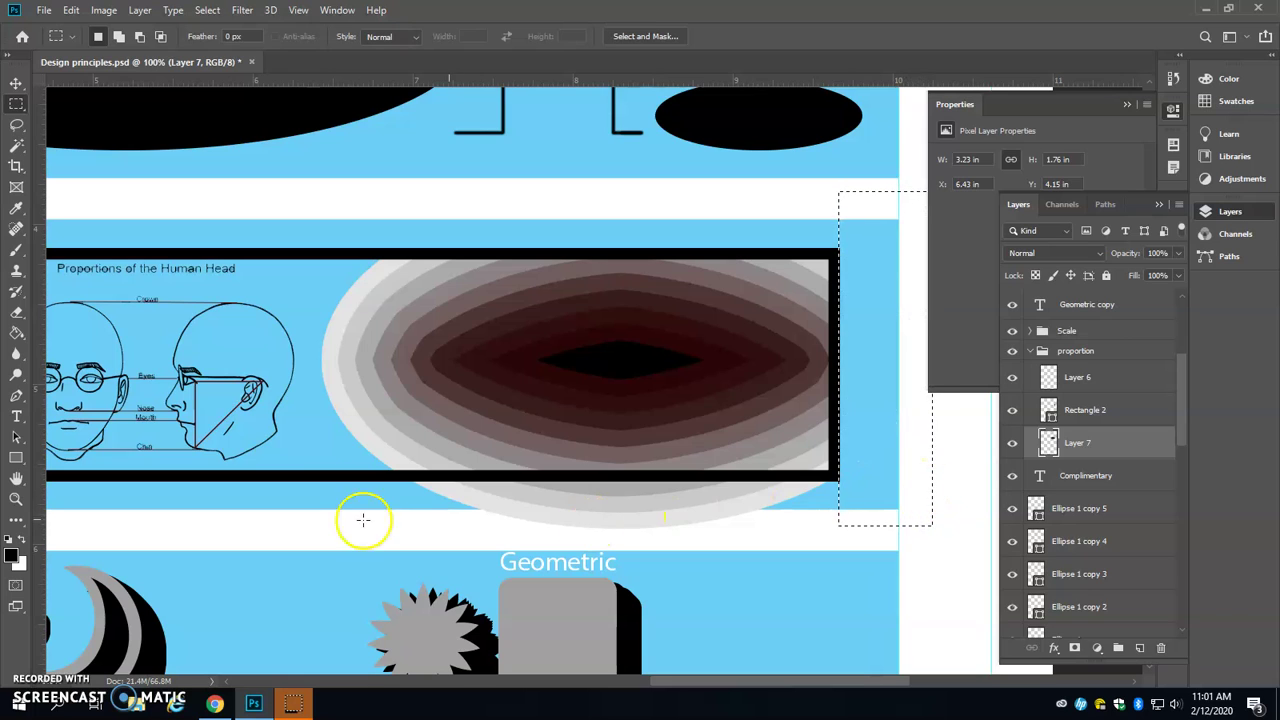
{"action": "left_click", "coordinate": [860, 481]}
{"action": "left_click_drag", "start_coordinate": [838, 476], "coordinate": [317, 535]}
{"action": "key", "text": "Delete"}
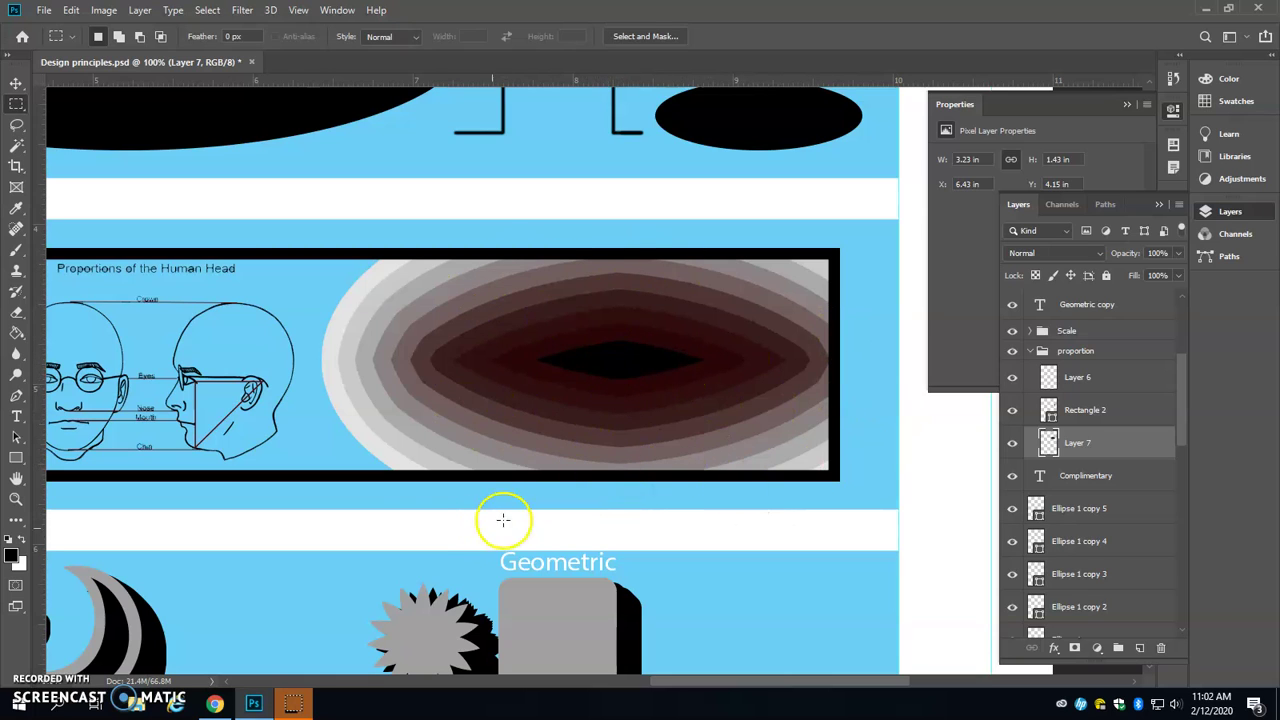
{"action": "left_click_drag", "start_coordinate": [348, 538], "coordinate": [747, 382]}
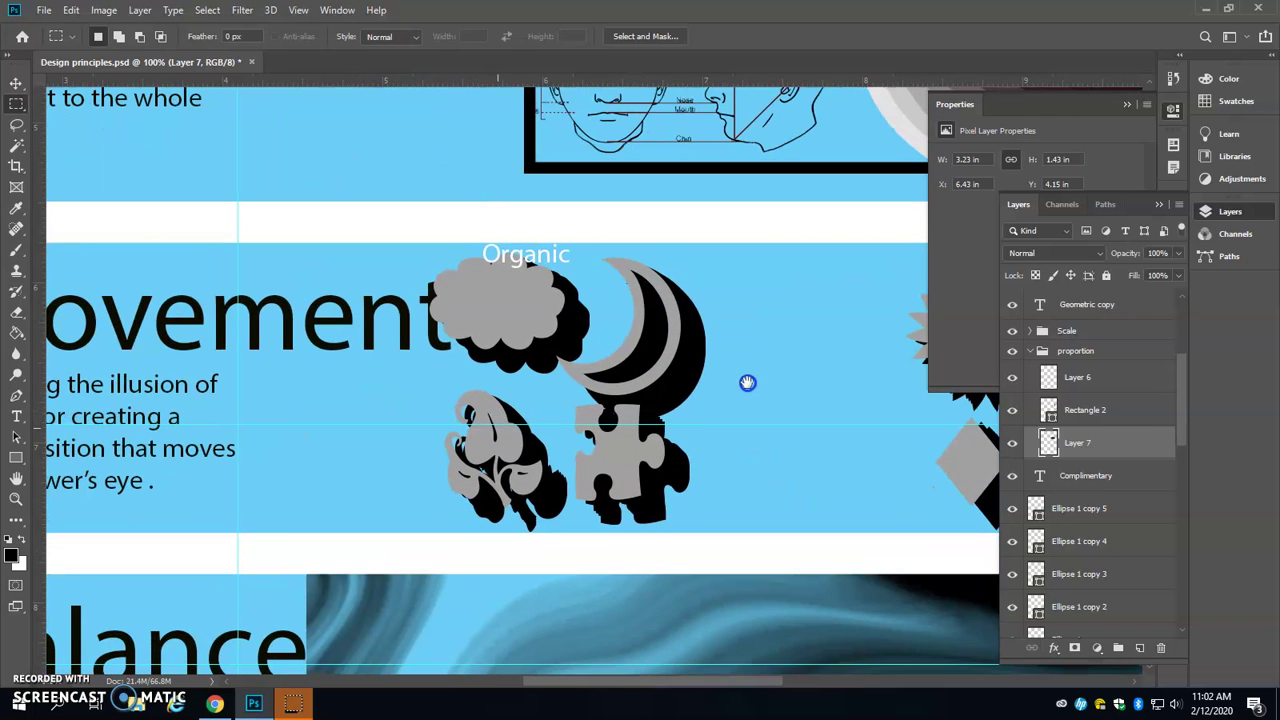
Select Ellipse 1 copy 5, then the Positive Space and Negative space text layers
{"action": "scroll", "coordinate": [1134, 409], "scroll_direction": "up", "scroll_amount": 3}
{"action": "scroll", "coordinate": [1131, 409], "scroll_direction": "down", "scroll_amount": 2}
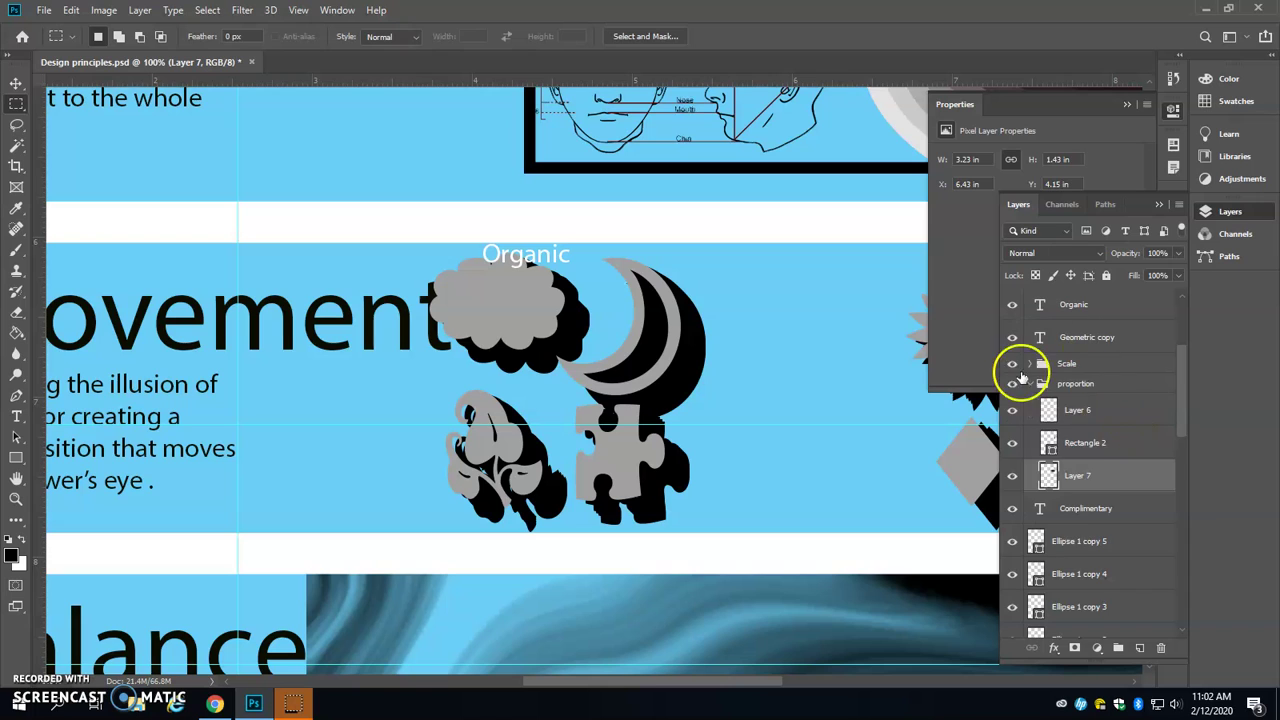
{"action": "left_click", "coordinate": [1065, 447]}
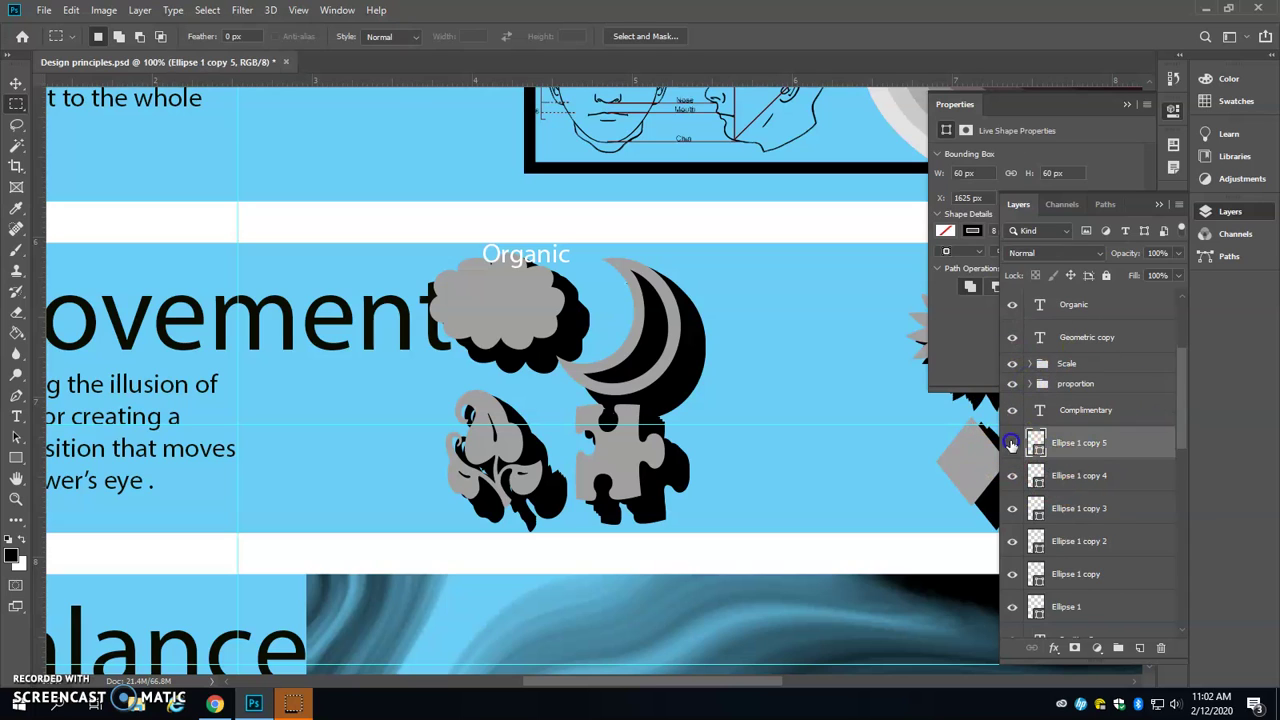
{"action": "scroll", "coordinate": [1108, 445], "scroll_direction": "down", "scroll_amount": 5}
{"action": "scroll", "coordinate": [1111, 450], "scroll_direction": "up", "scroll_amount": 1}
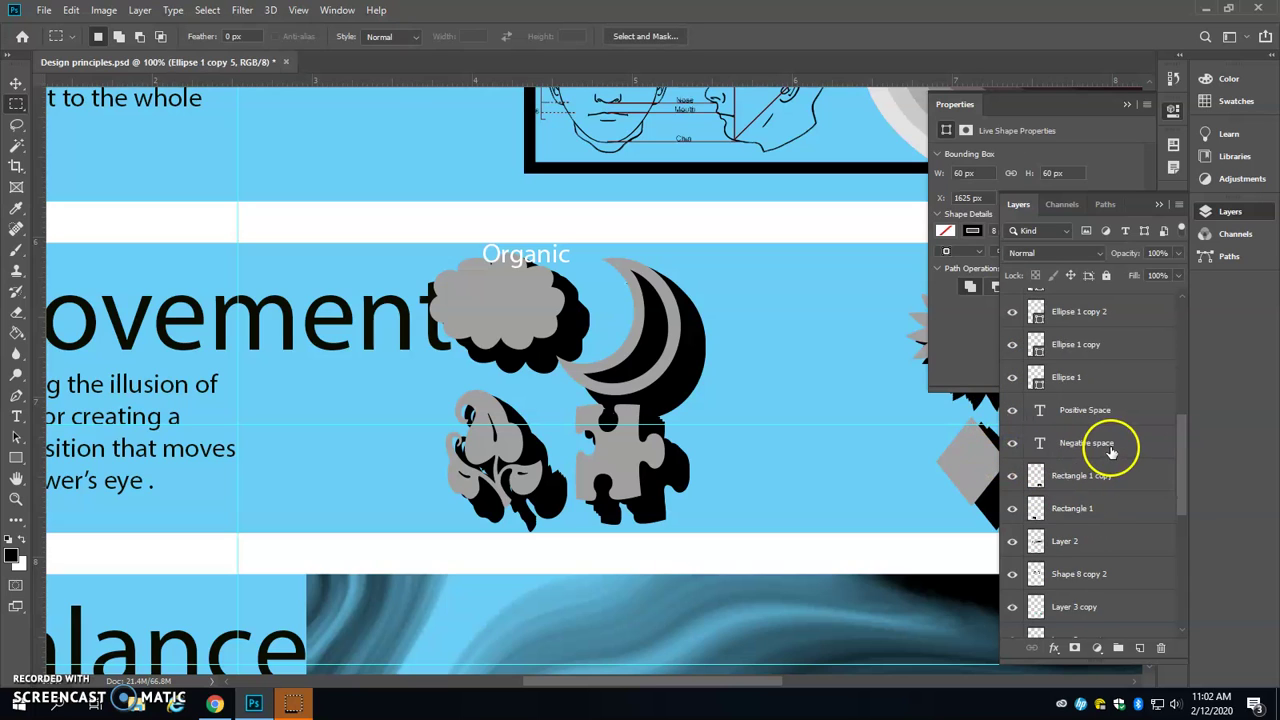
{"action": "left_click", "coordinate": [1130, 412]}
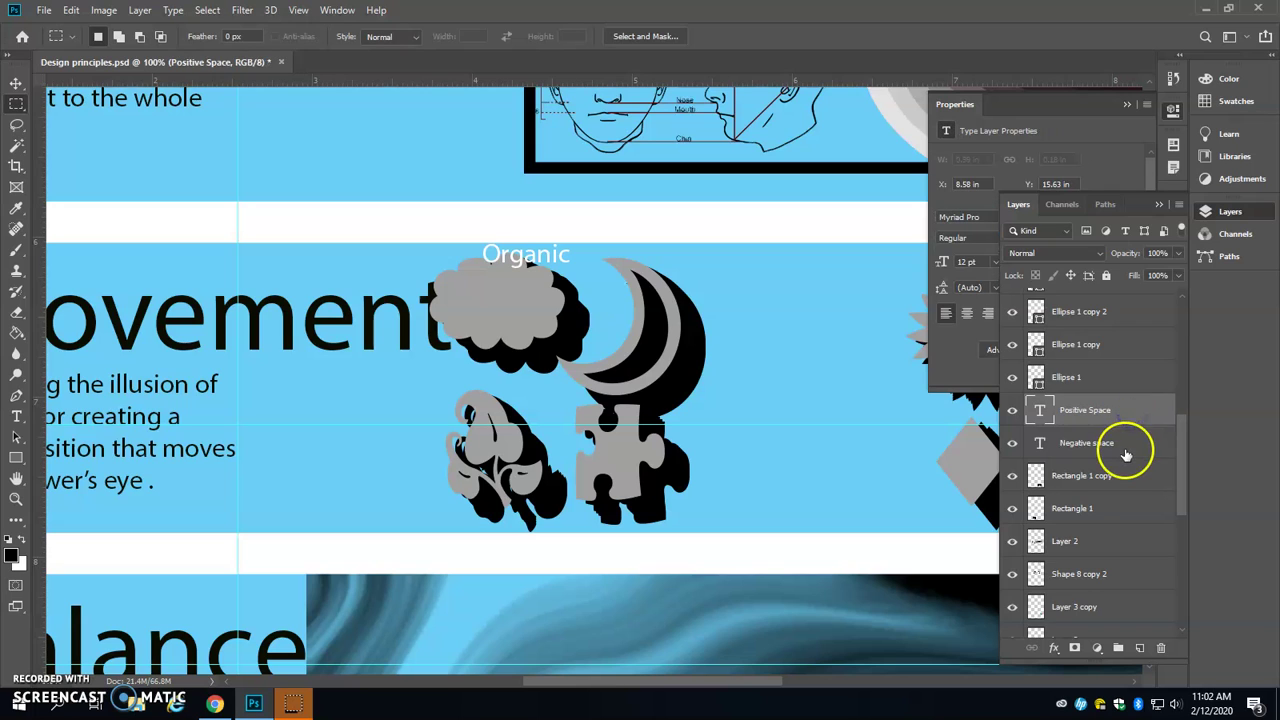
{"action": "left_click", "coordinate": [1125, 452], "text": "shift"}
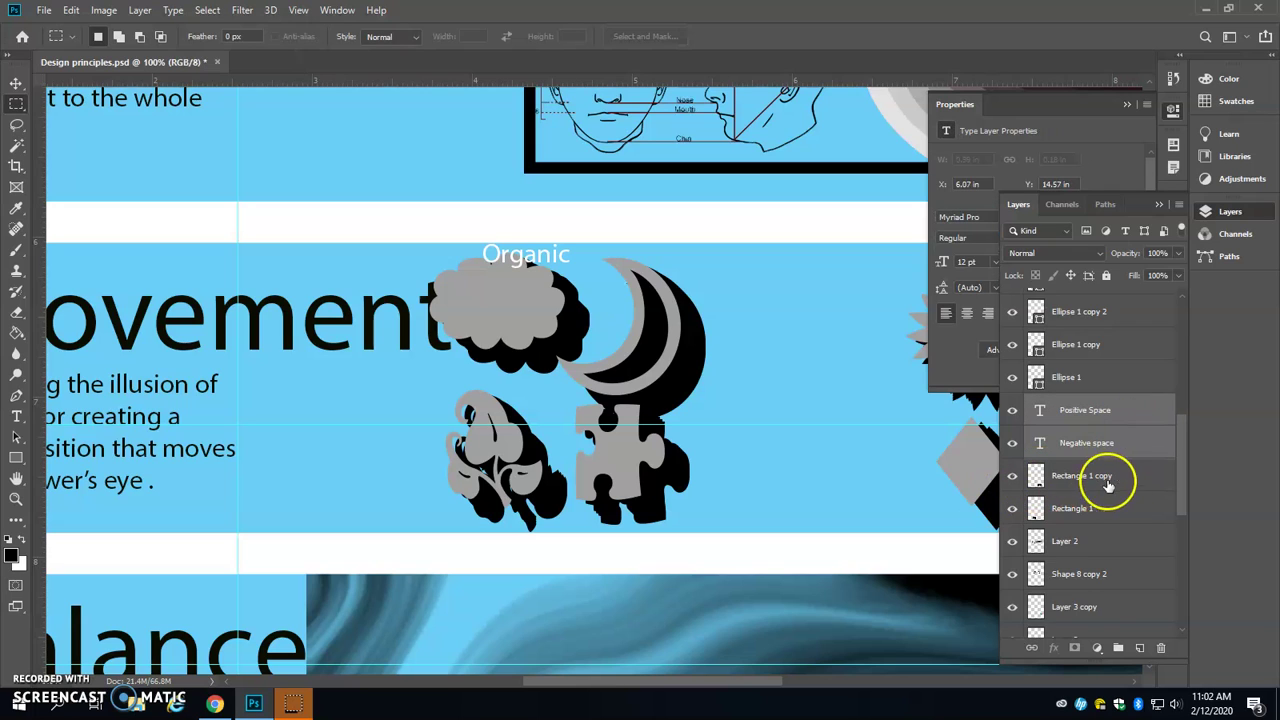
Select the layers from Ellipse 1 copy 5 through Layer 3 and delete them
{"action": "scroll", "coordinate": [1140, 570], "scroll_direction": "down", "scroll_amount": 2}
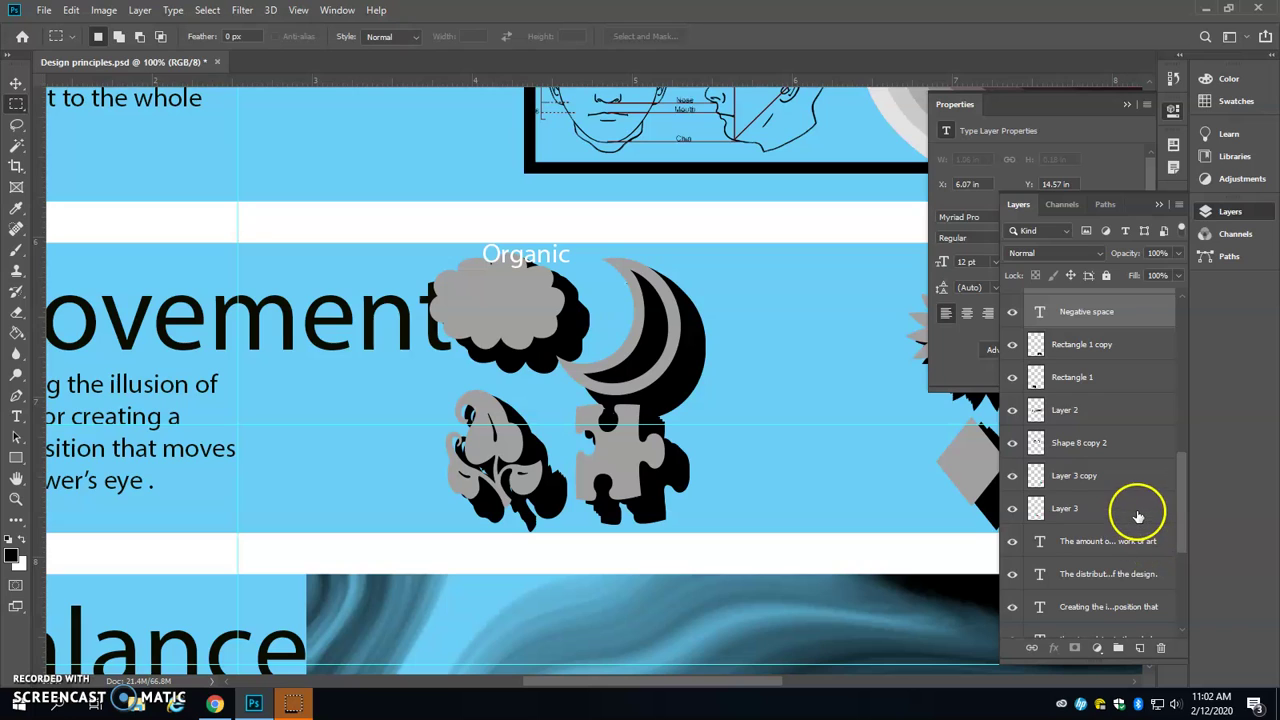
{"action": "left_click", "coordinate": [1137, 513]}
{"action": "scroll", "coordinate": [1135, 514], "scroll_direction": "up", "scroll_amount": 4}
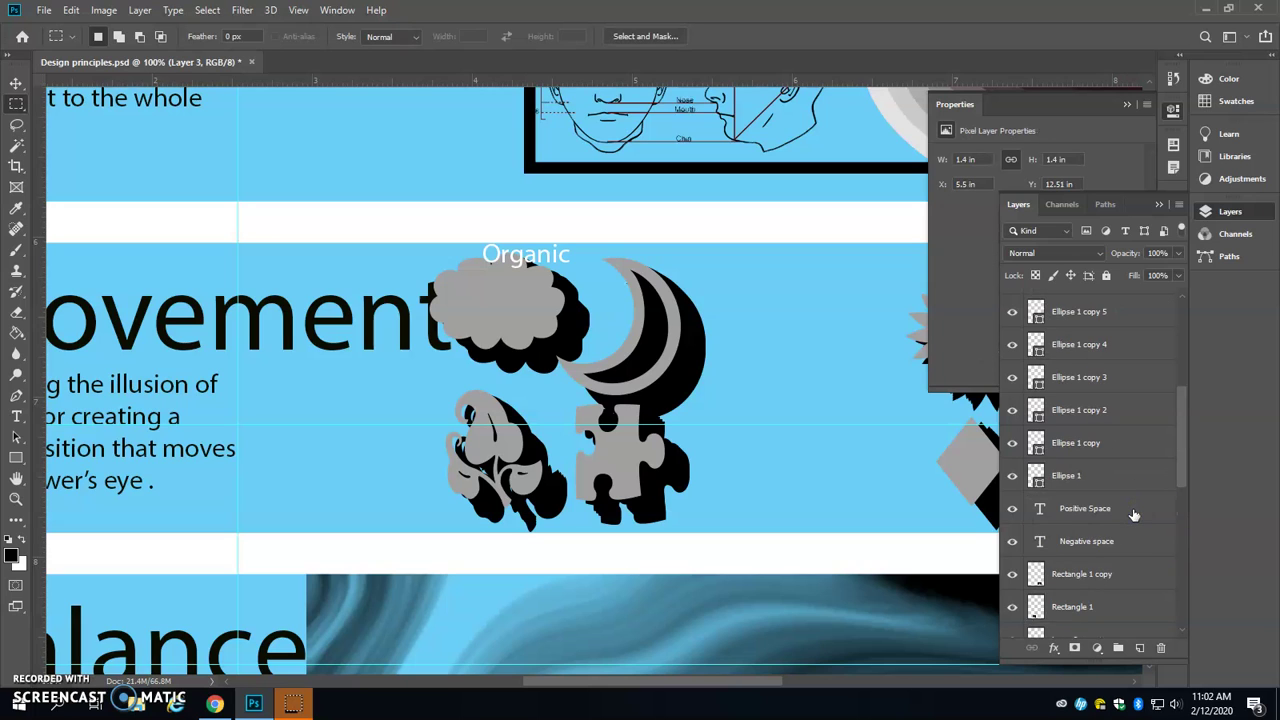
{"action": "scroll", "coordinate": [1134, 505], "scroll_direction": "up", "scroll_amount": 2}
{"action": "left_click", "coordinate": [1109, 420]}
{"action": "left_click", "coordinate": [1120, 574], "text": "shift"}
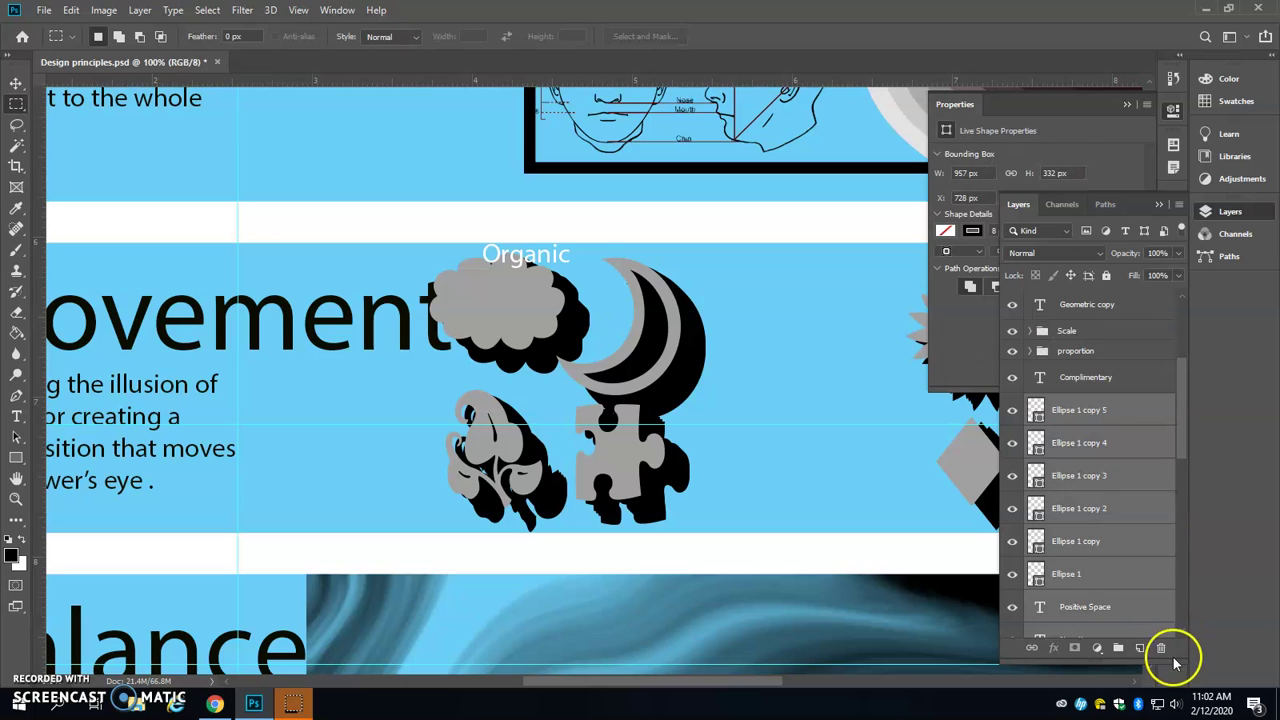
{"action": "left_click", "coordinate": [1162, 650]}
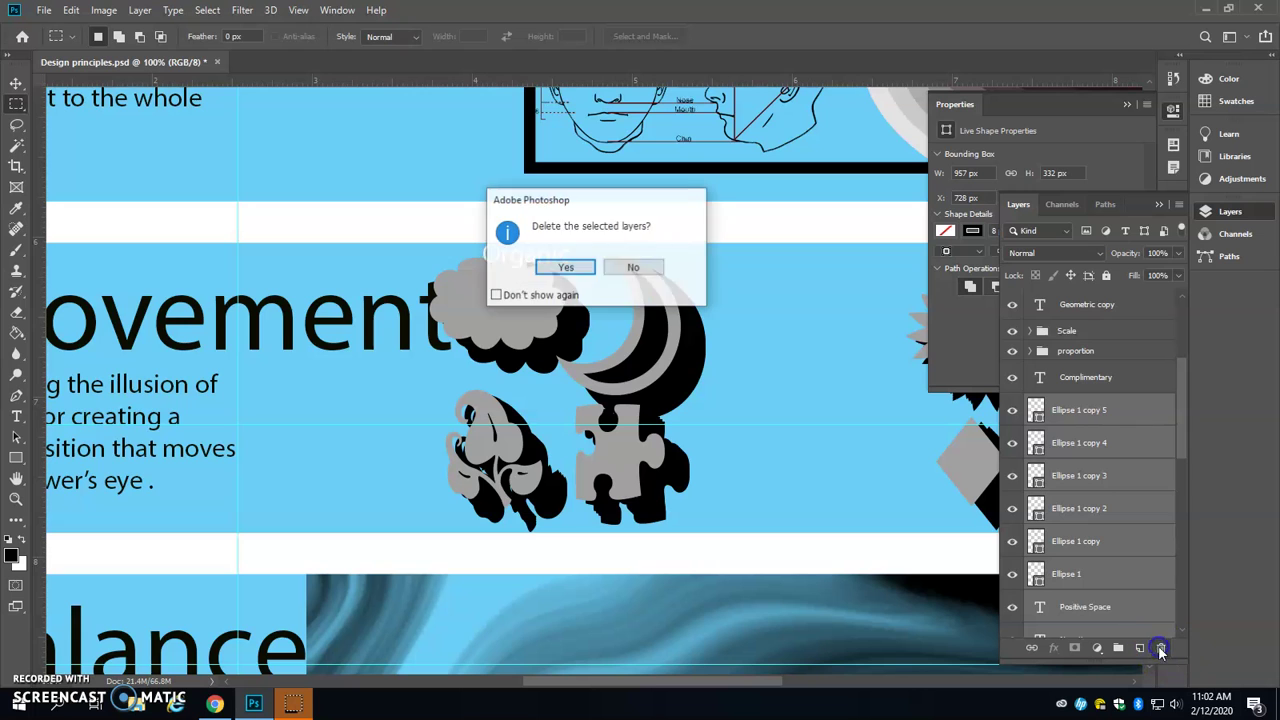
{"action": "left_click", "coordinate": [568, 268]}
Delete the label layers from Monochromatic down to Geometric copy
{"action": "scroll", "coordinate": [830, 377], "scroll_direction": "down", "scroll_amount": 3}
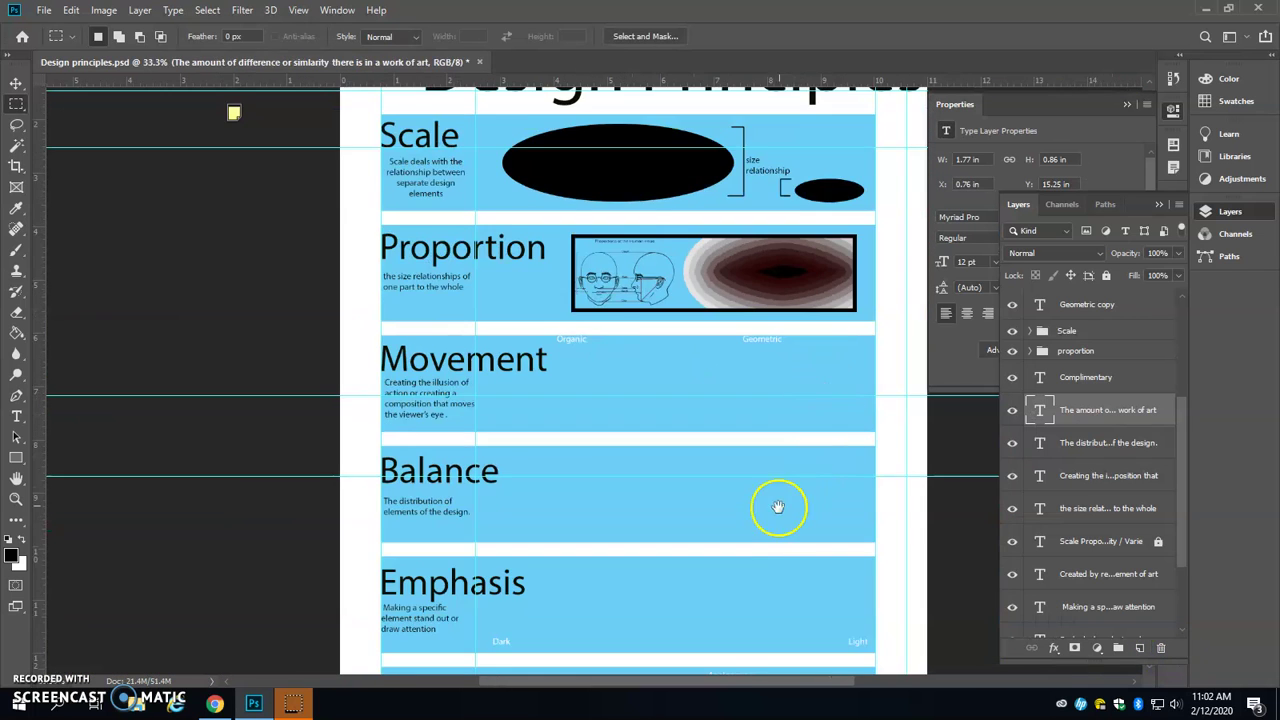
{"action": "left_click_drag", "start_coordinate": [780, 506], "coordinate": [653, 332]}
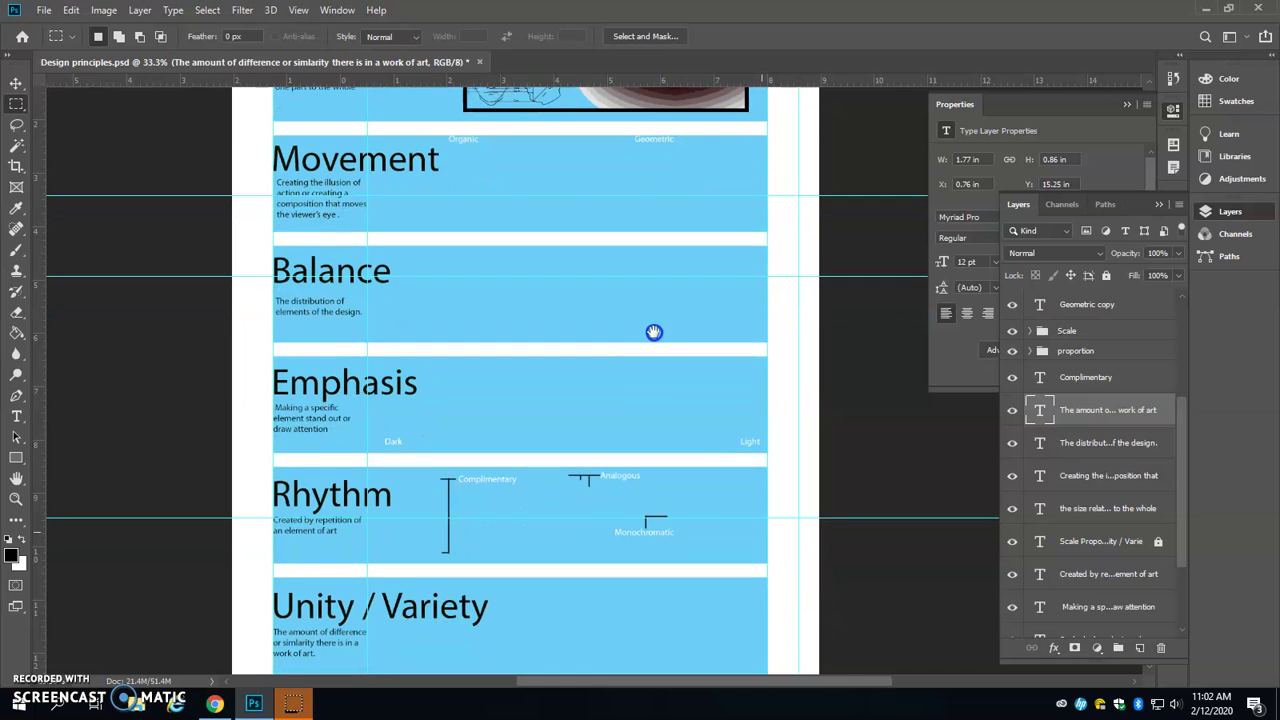
{"action": "scroll", "coordinate": [1094, 491], "scroll_direction": "down", "scroll_amount": 4}
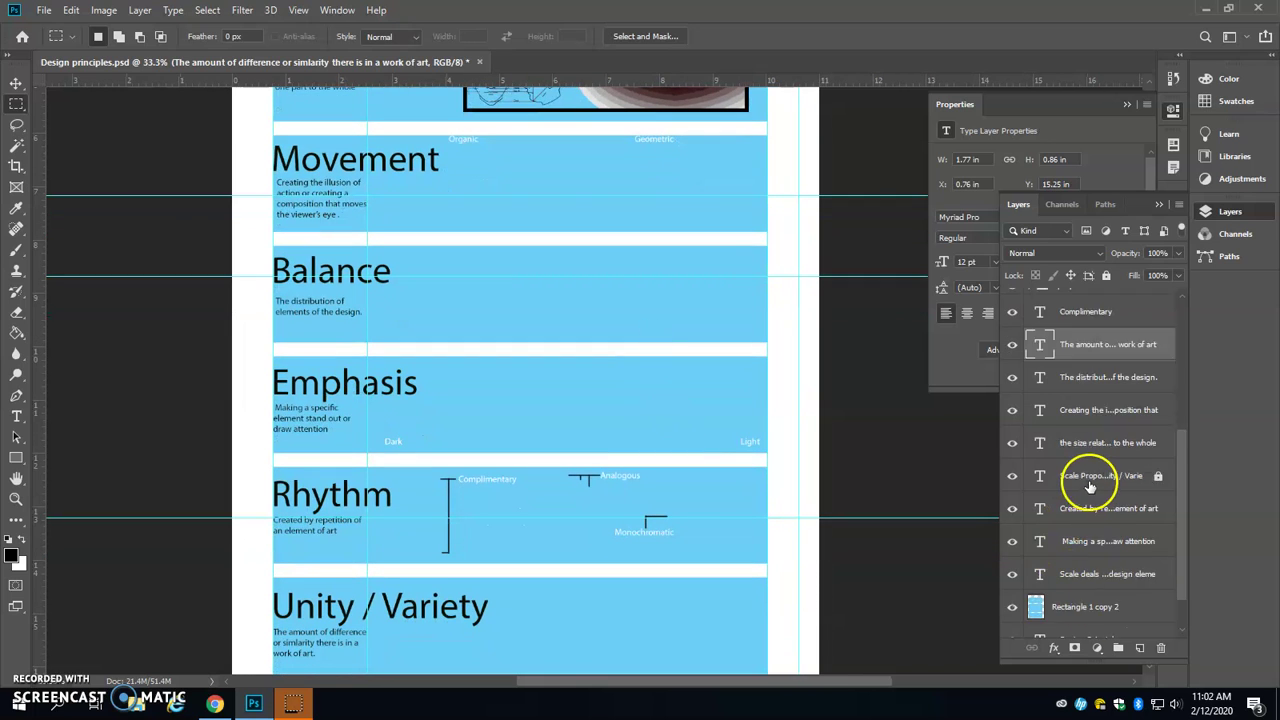
{"action": "left_click", "coordinate": [1137, 588]}
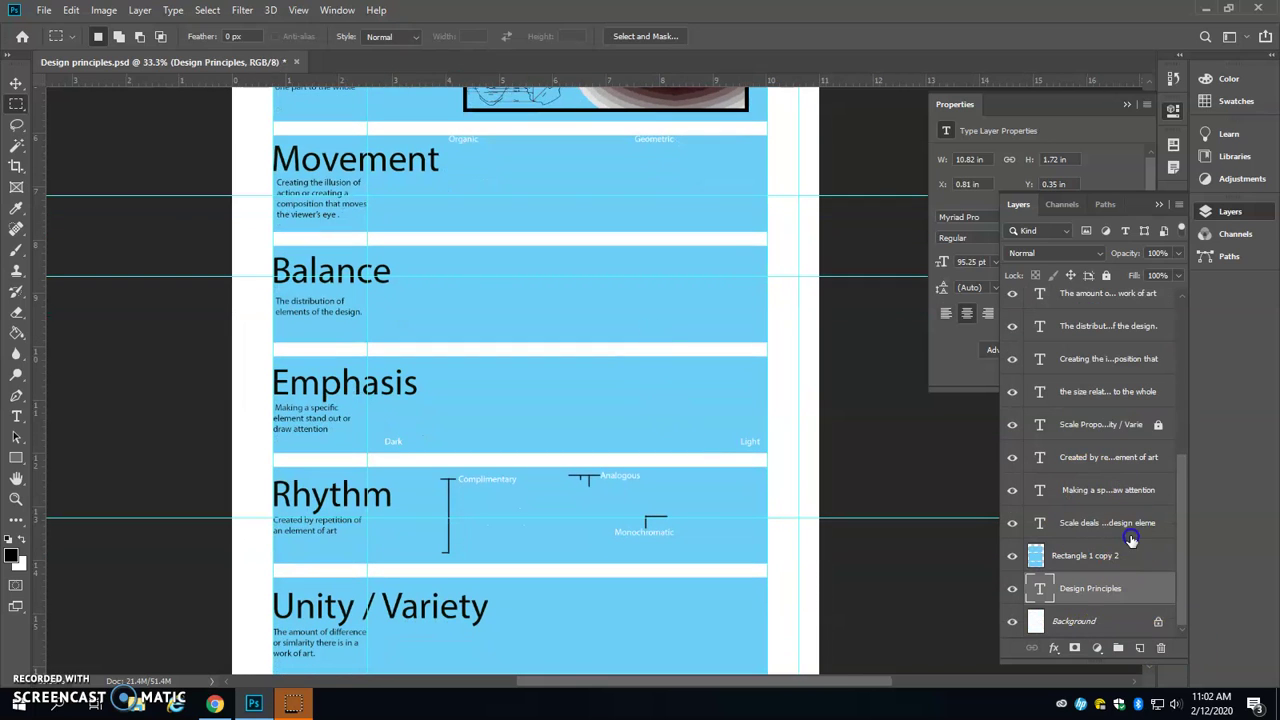
{"action": "left_click", "coordinate": [1131, 536]}
{"action": "scroll", "coordinate": [1117, 497], "scroll_direction": "up", "scroll_amount": 6}
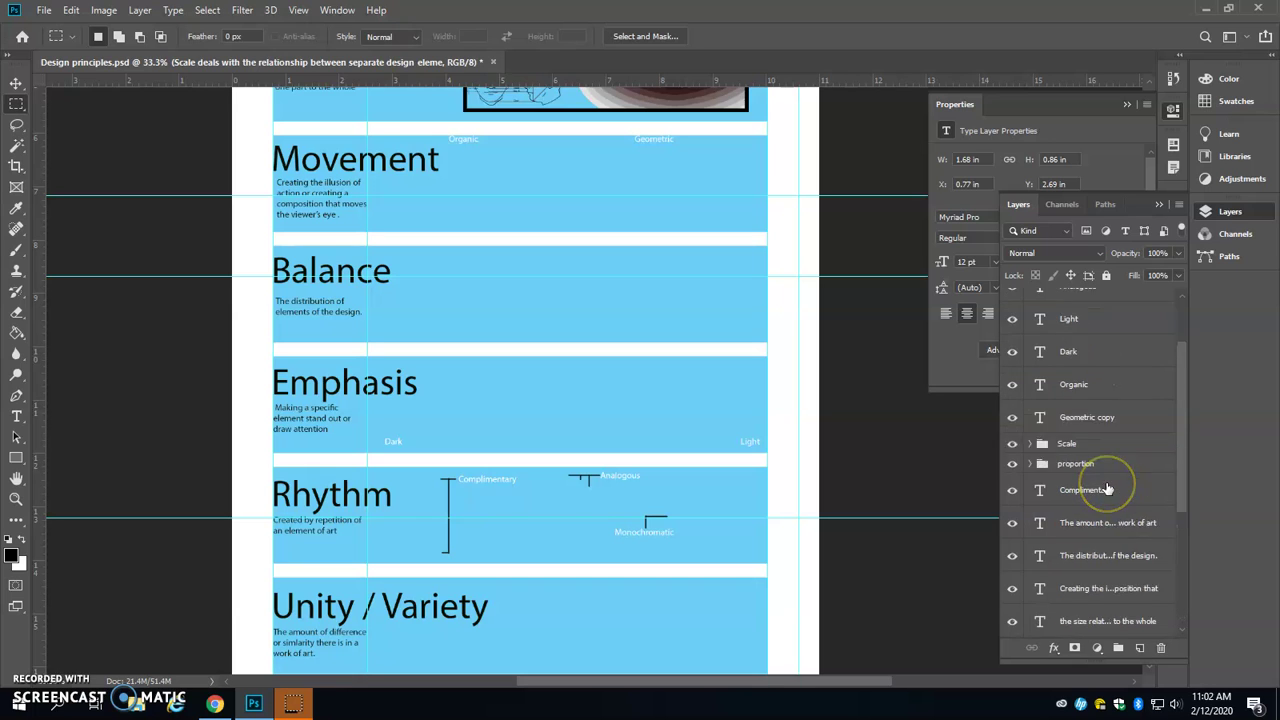
{"action": "scroll", "coordinate": [1108, 473], "scroll_direction": "up", "scroll_amount": 2}
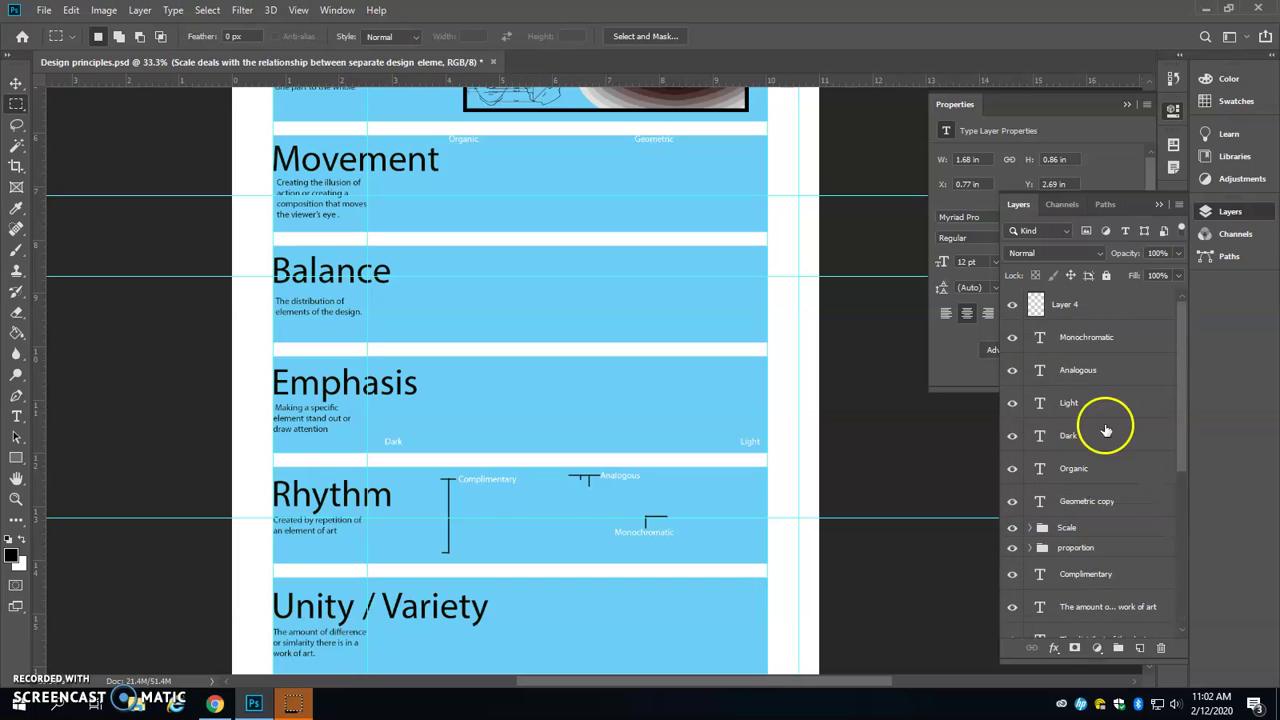
{"action": "left_click", "coordinate": [1091, 336]}
{"action": "left_click", "coordinate": [1100, 514], "text": "shift"}
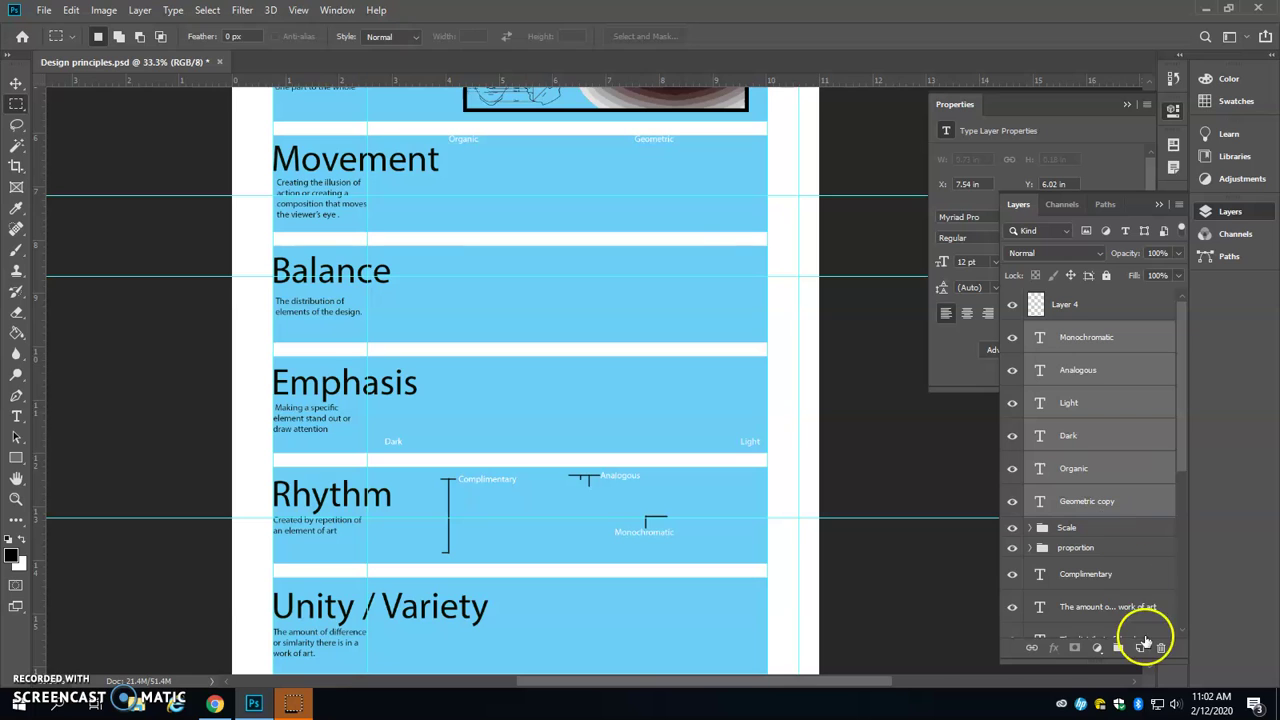
{"action": "left_click", "coordinate": [1158, 647]}
{"action": "left_click", "coordinate": [560, 264]}
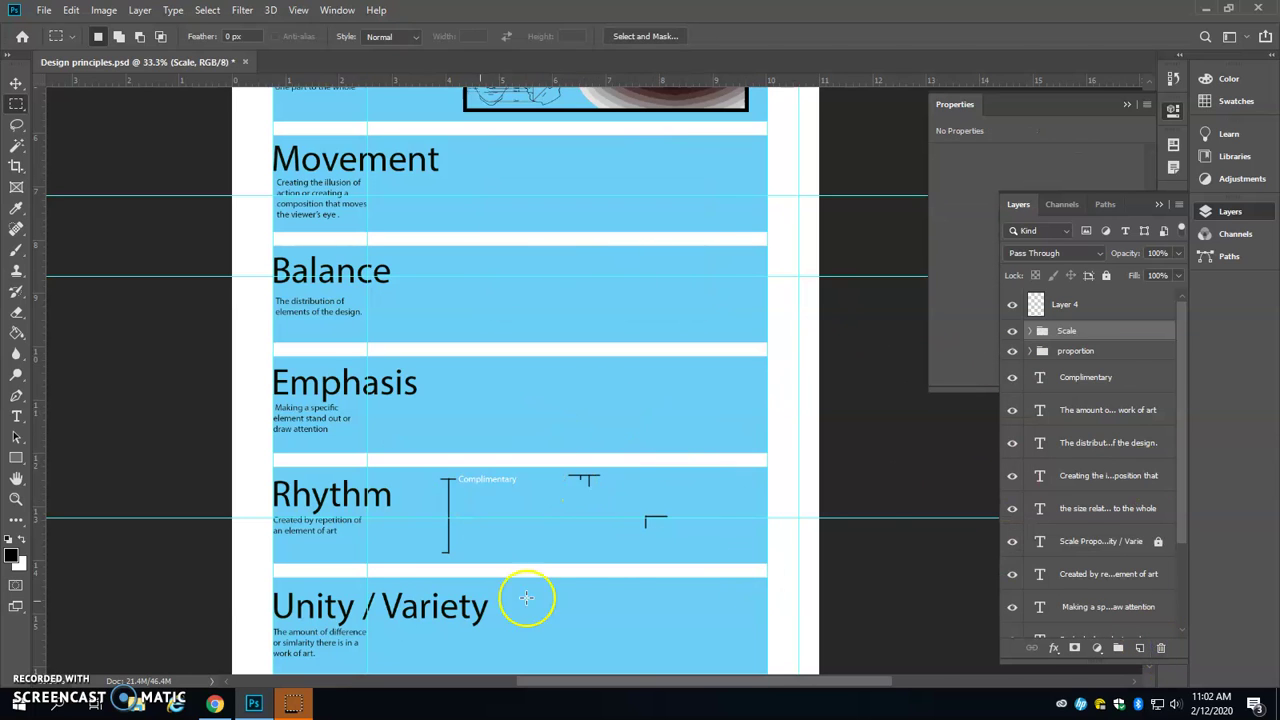
Delete the Complimentary label layer
{"action": "left_click", "coordinate": [1076, 386]}
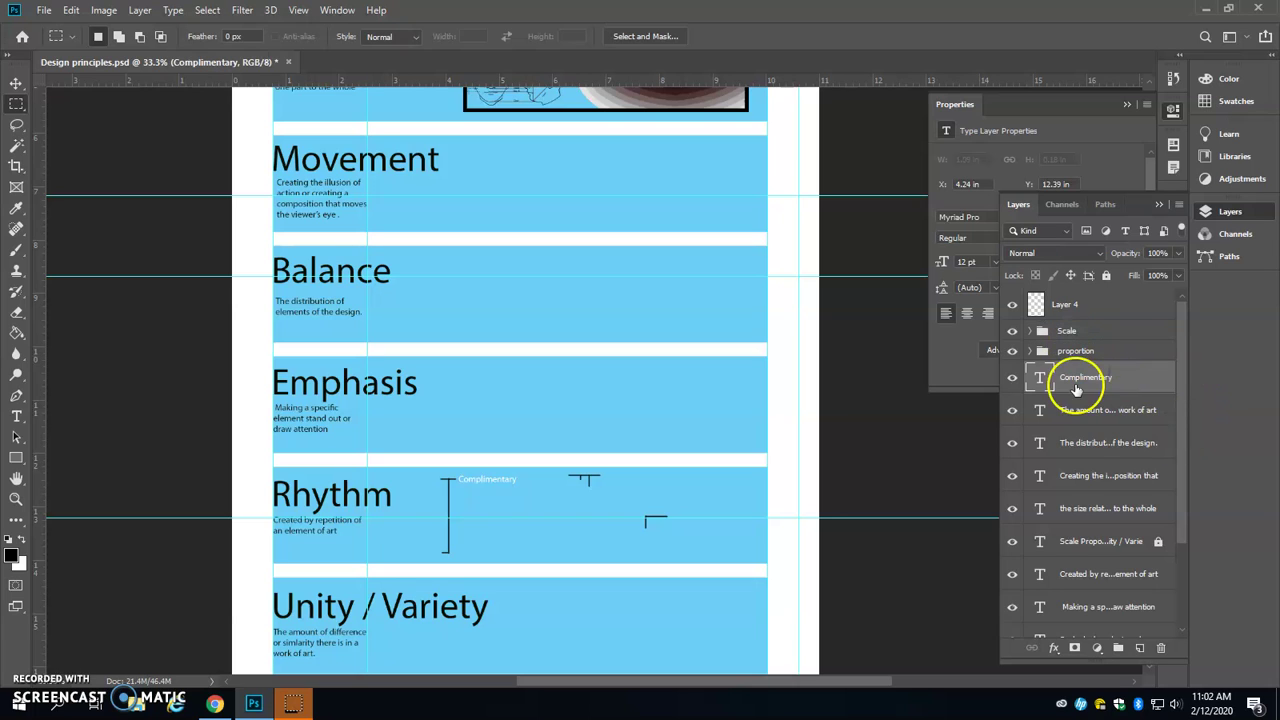
{"action": "scroll", "coordinate": [1128, 498], "scroll_direction": "down", "scroll_amount": 3}
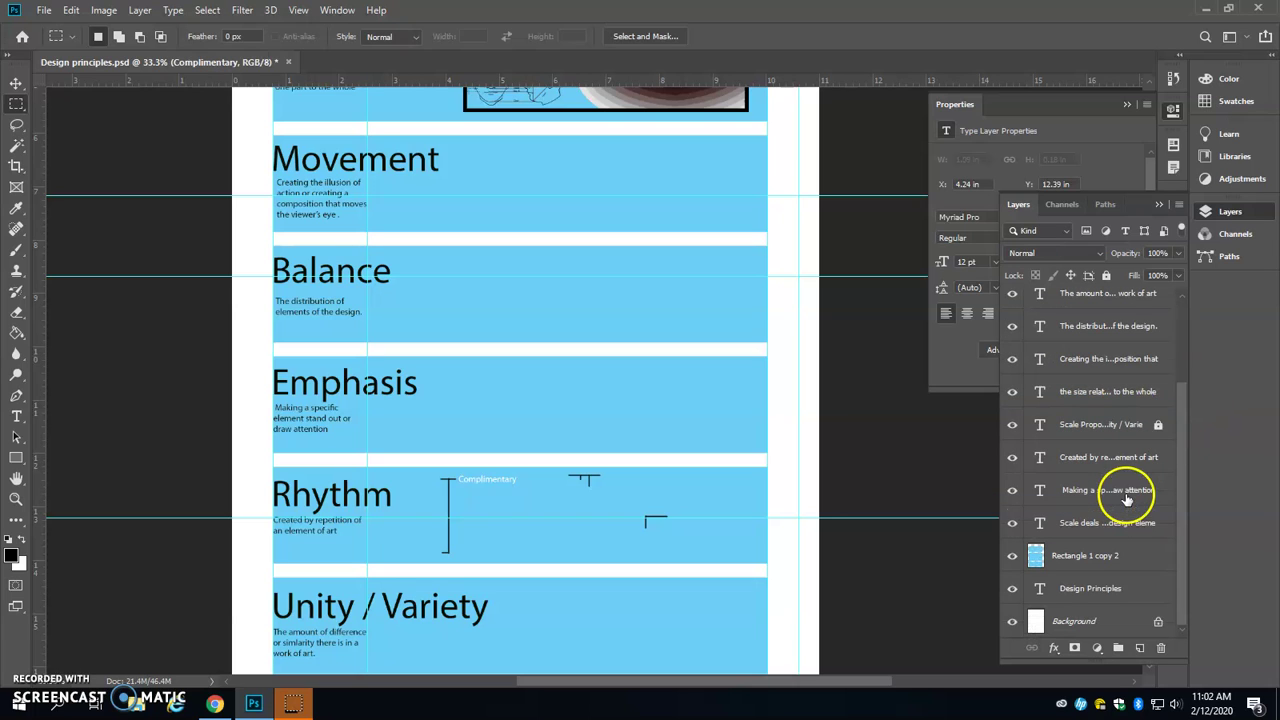
{"action": "left_click", "coordinate": [1161, 648]}
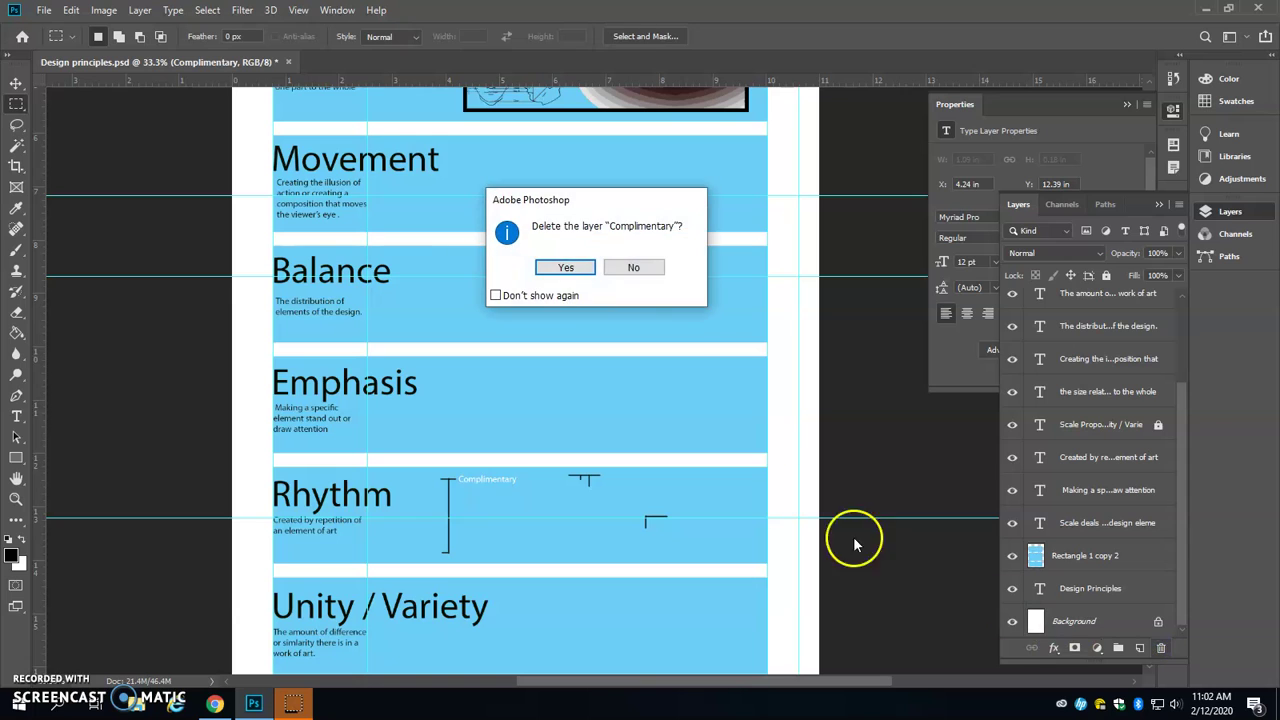
{"action": "left_click", "coordinate": [578, 268]}
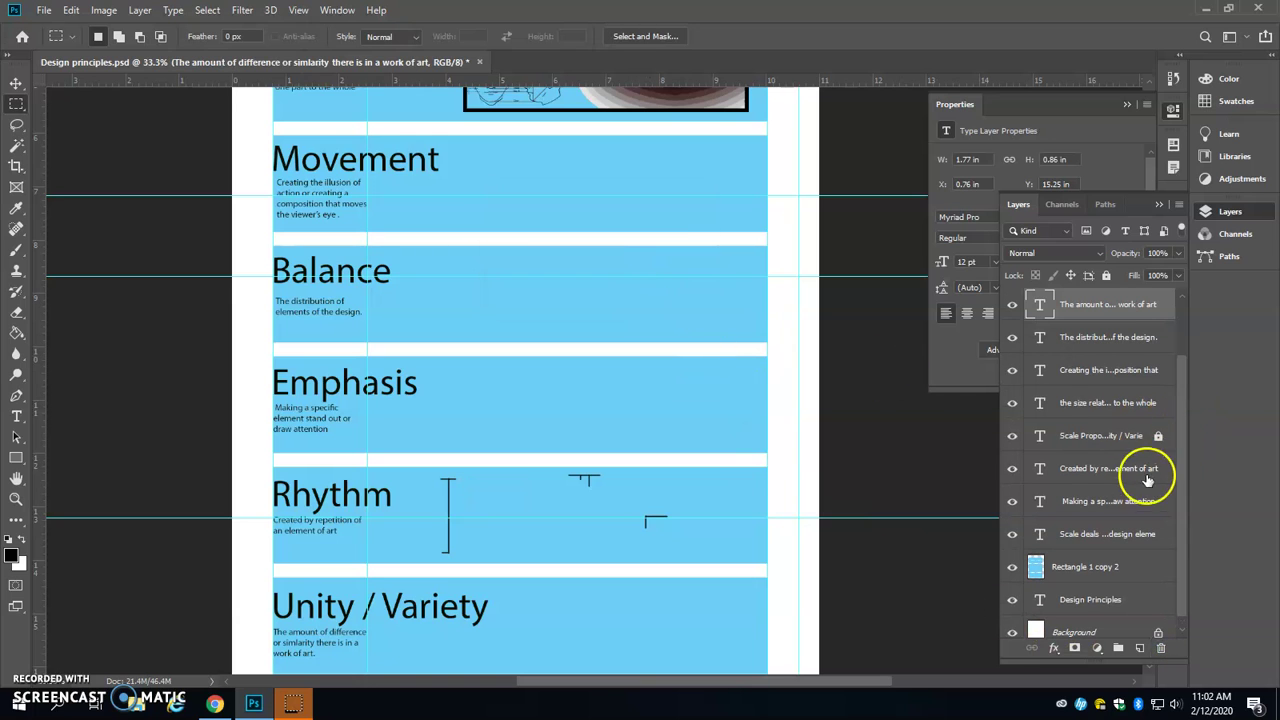
Delete Layer 4 to remove the bracket lines from the Rhythm section
{"action": "scroll", "coordinate": [1137, 474], "scroll_direction": "up", "scroll_amount": 2}
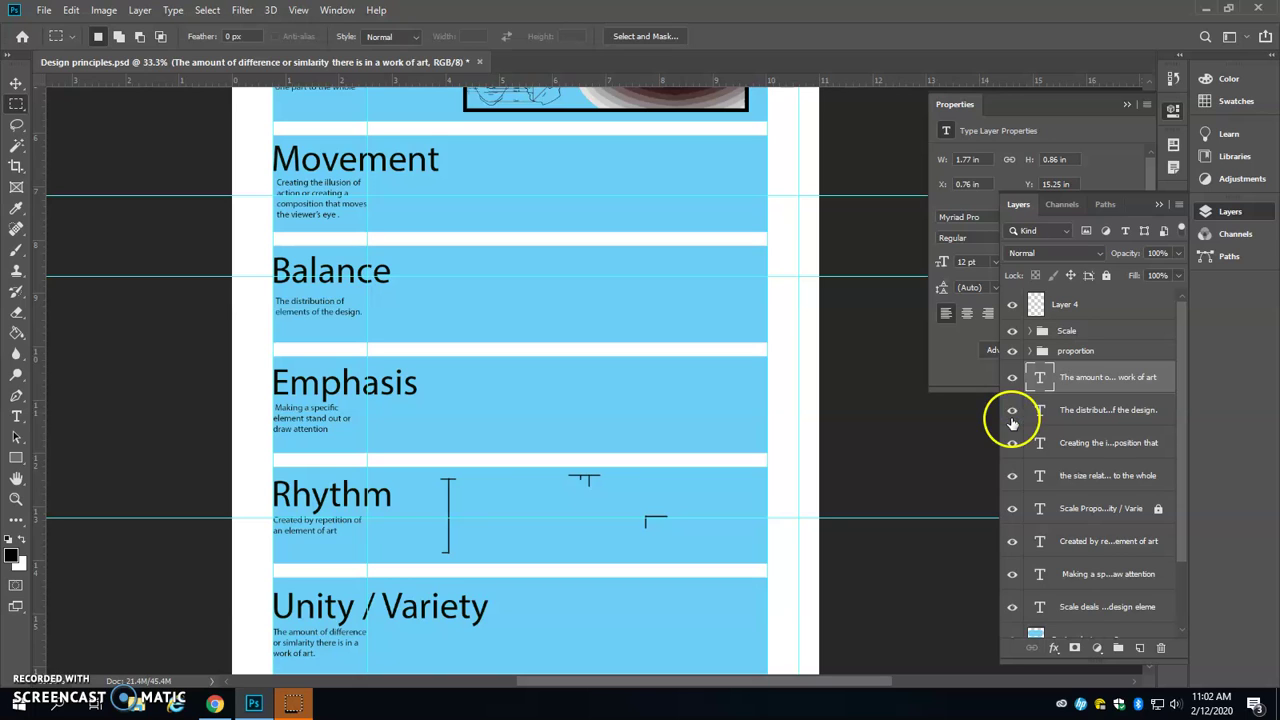
{"action": "left_click", "coordinate": [1012, 304]}
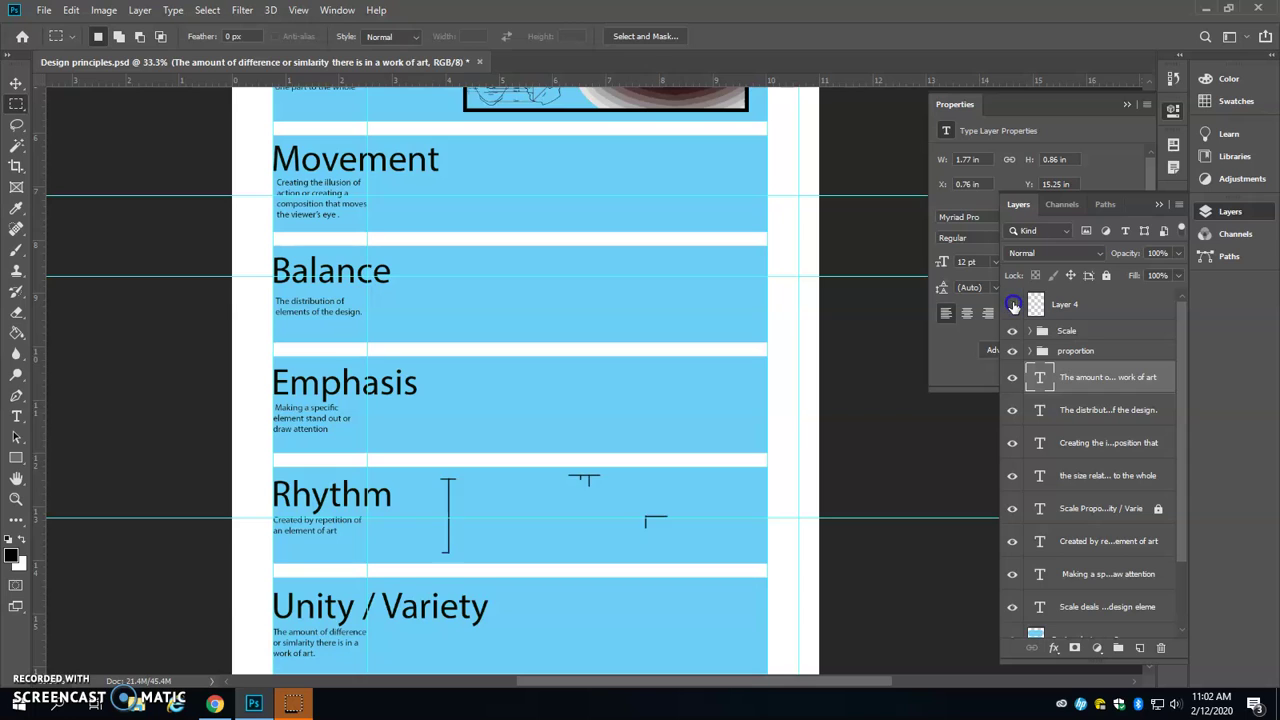
{"action": "left_click_drag", "start_coordinate": [1010, 310], "coordinate": [1070, 310]}
{"action": "left_click", "coordinate": [1070, 310]}
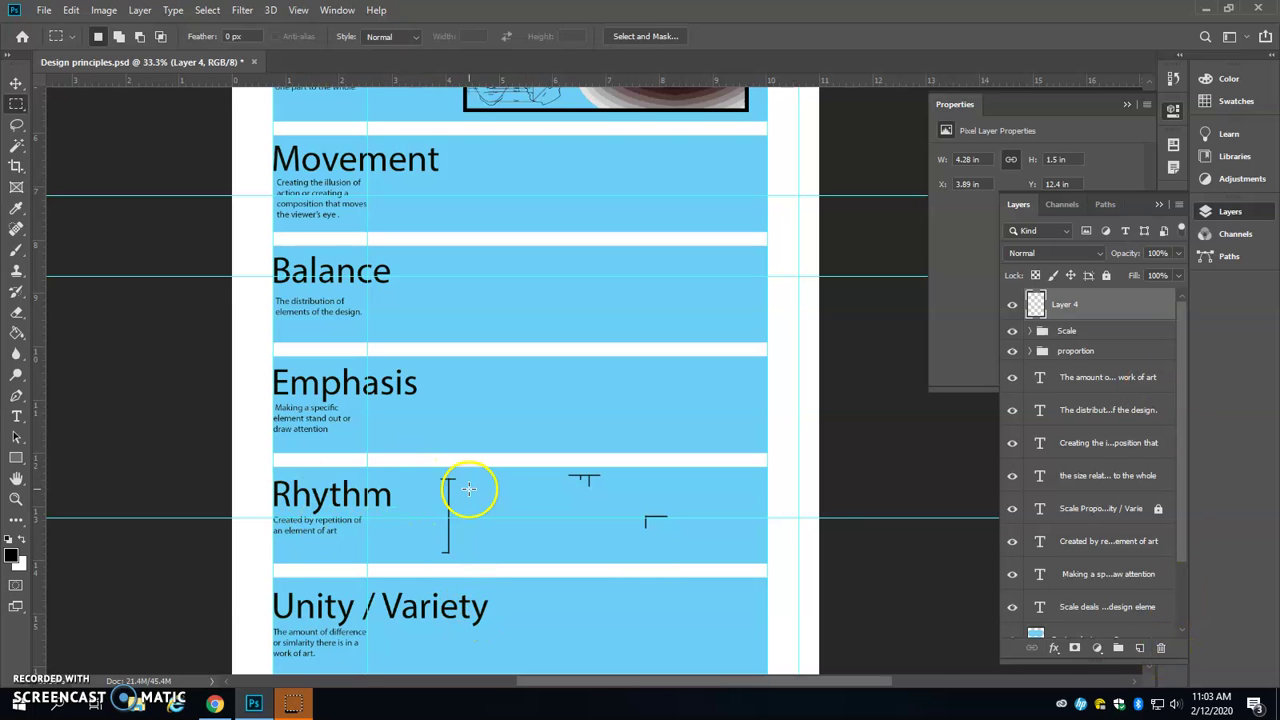
{"action": "left_click", "coordinate": [1160, 647]}
{"action": "left_click", "coordinate": [566, 268]}
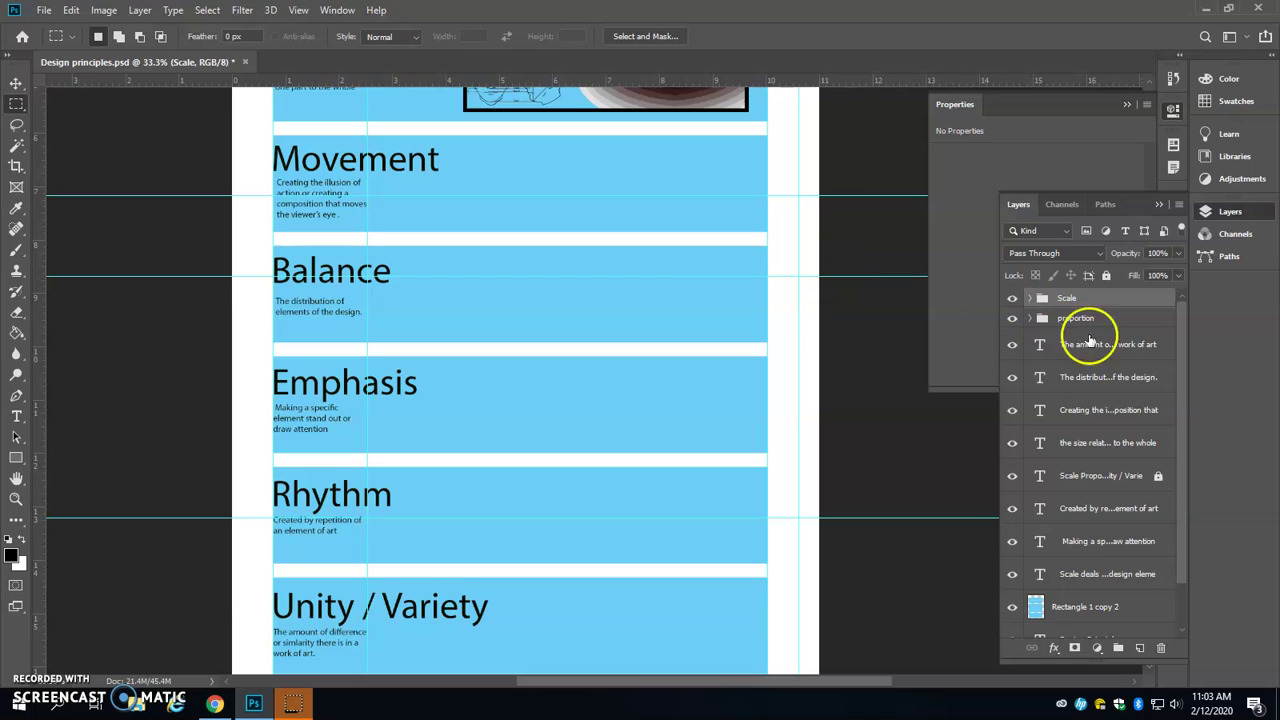
Create a new layer group named movmement
{"action": "left_click", "coordinate": [1095, 344]}
{"action": "left_click", "coordinate": [1118, 647]}
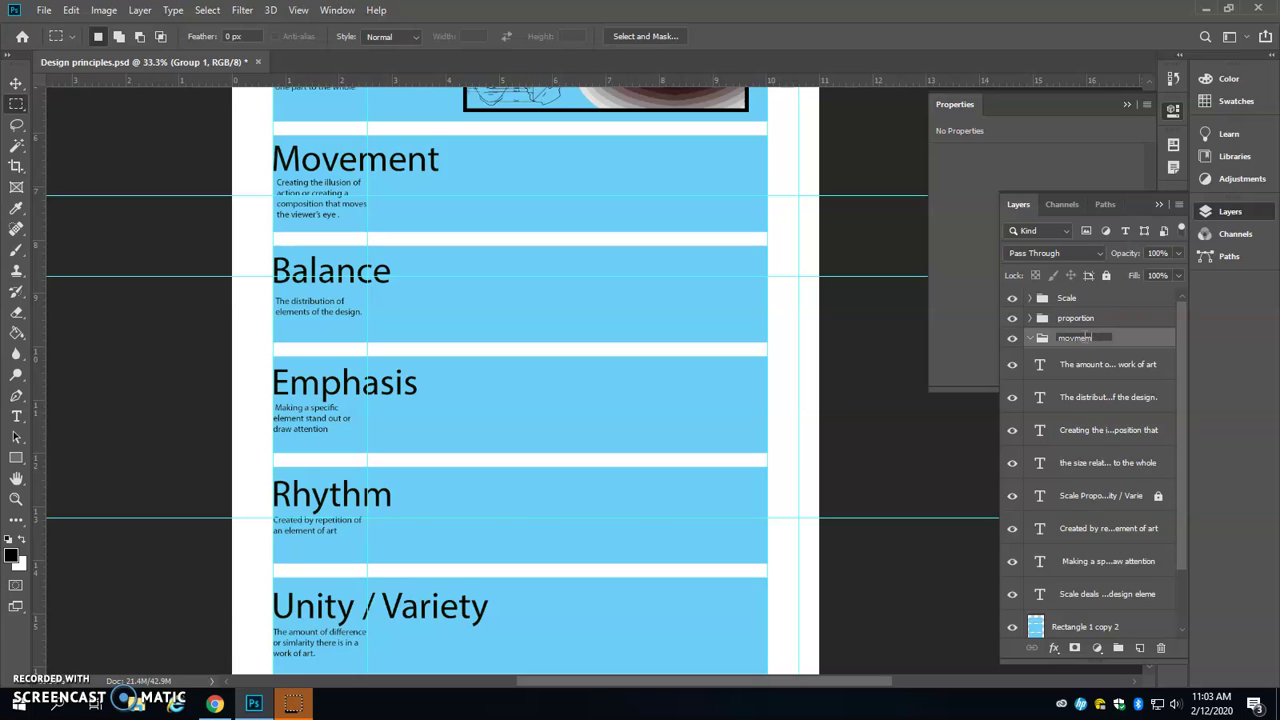
{"action": "key", "text": "Return"}
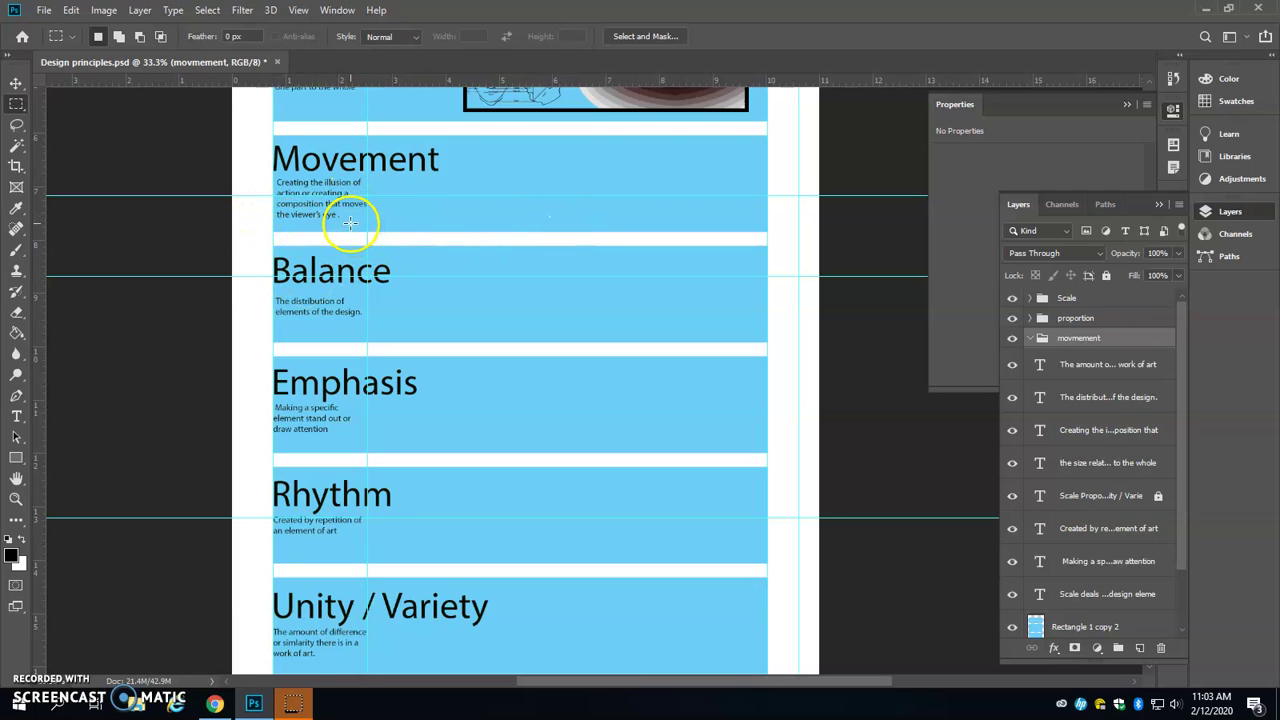
Zoom in on the Movement and Balance sections, then switch to the Google Images results
{"action": "key", "text": "ctrl+plus"}
{"action": "key", "text": "ctrl+plus"}
{"action": "left_click_drag", "start_coordinate": [346, 200], "coordinate": [485, 560]}
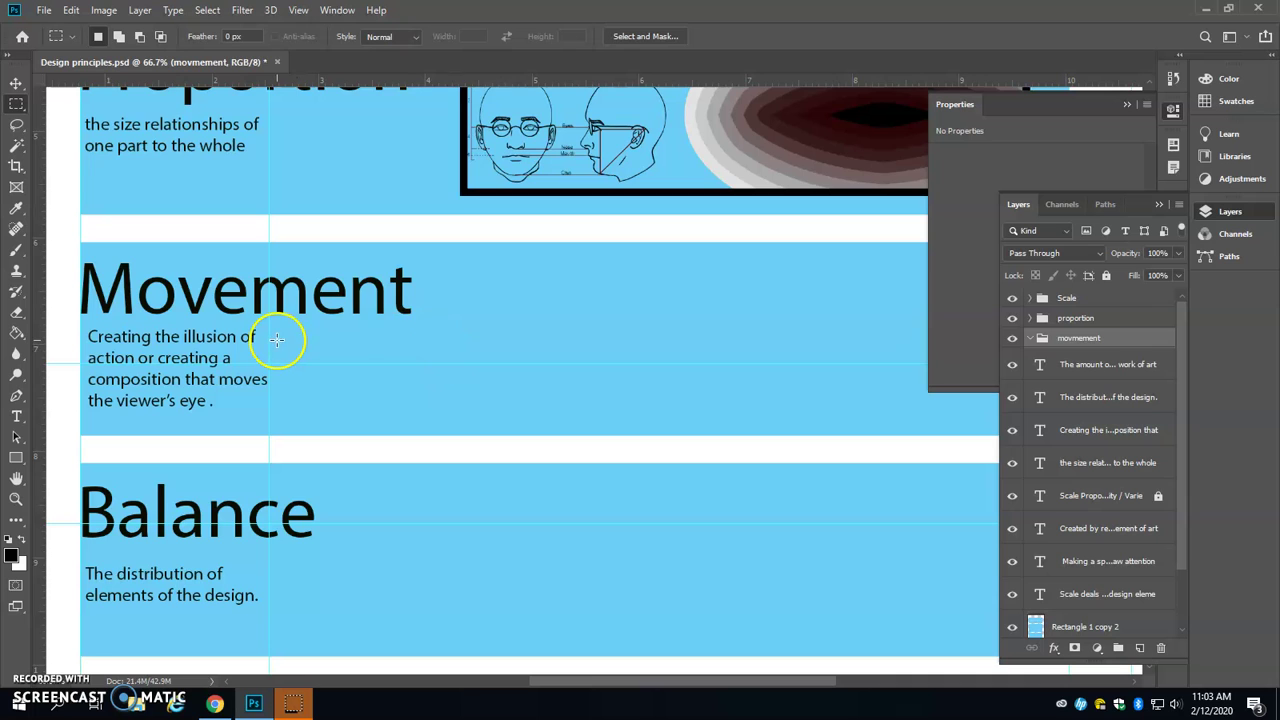
{"action": "scroll", "coordinate": [274, 336], "scroll_direction": "down", "scroll_amount": 1}
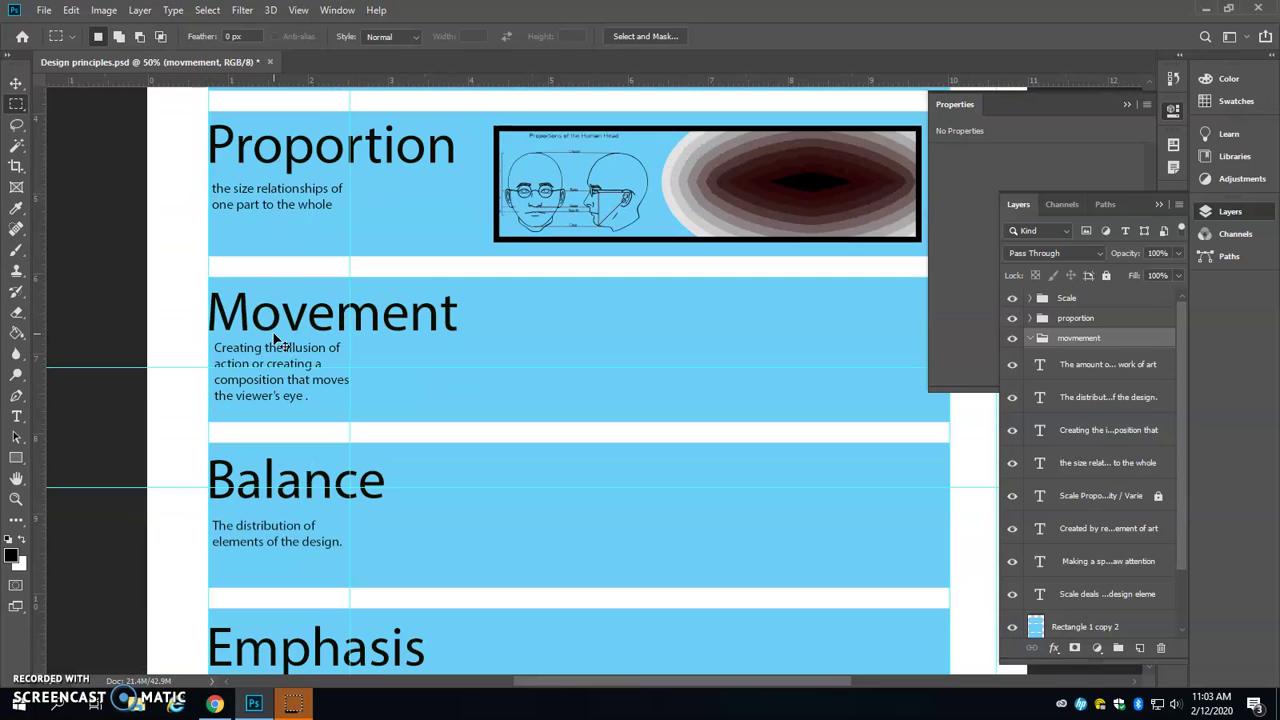
{"action": "left_click_drag", "start_coordinate": [547, 348], "coordinate": [497, 343]}
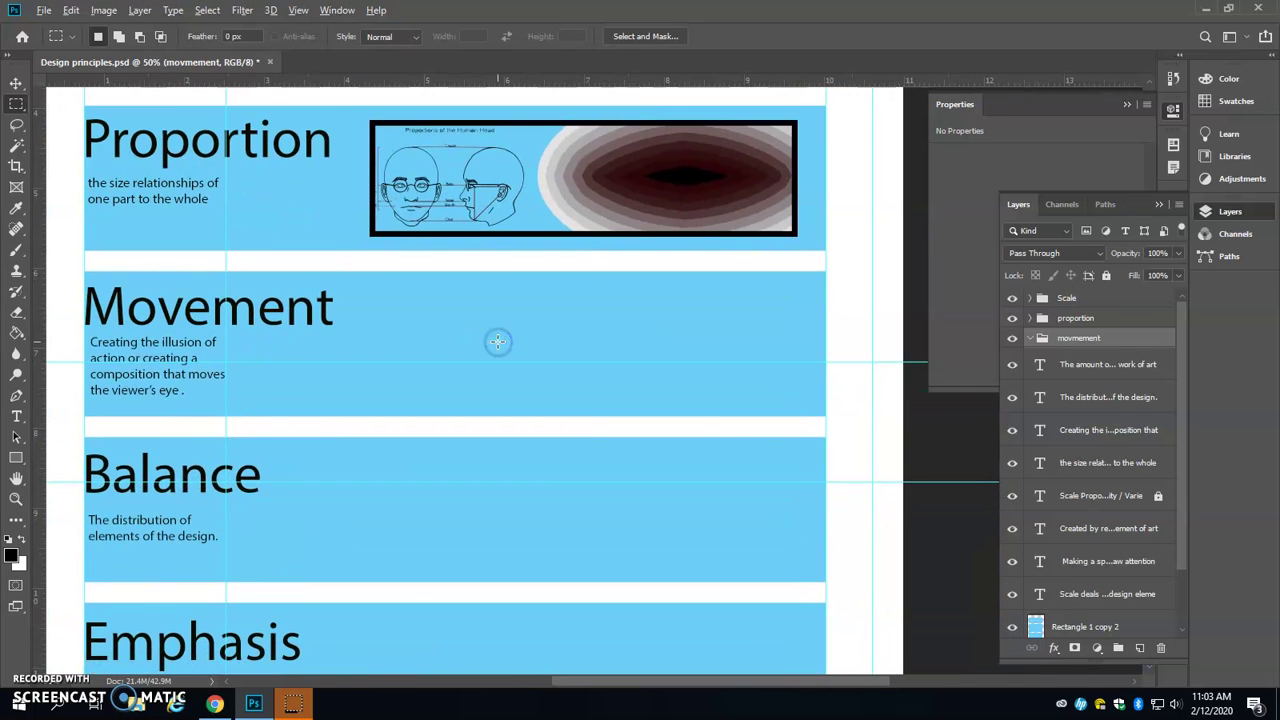
{"action": "key", "text": "alt+Tab"}
{"action": "scroll", "coordinate": [640, 330], "scroll_direction": "up", "scroll_amount": 3}
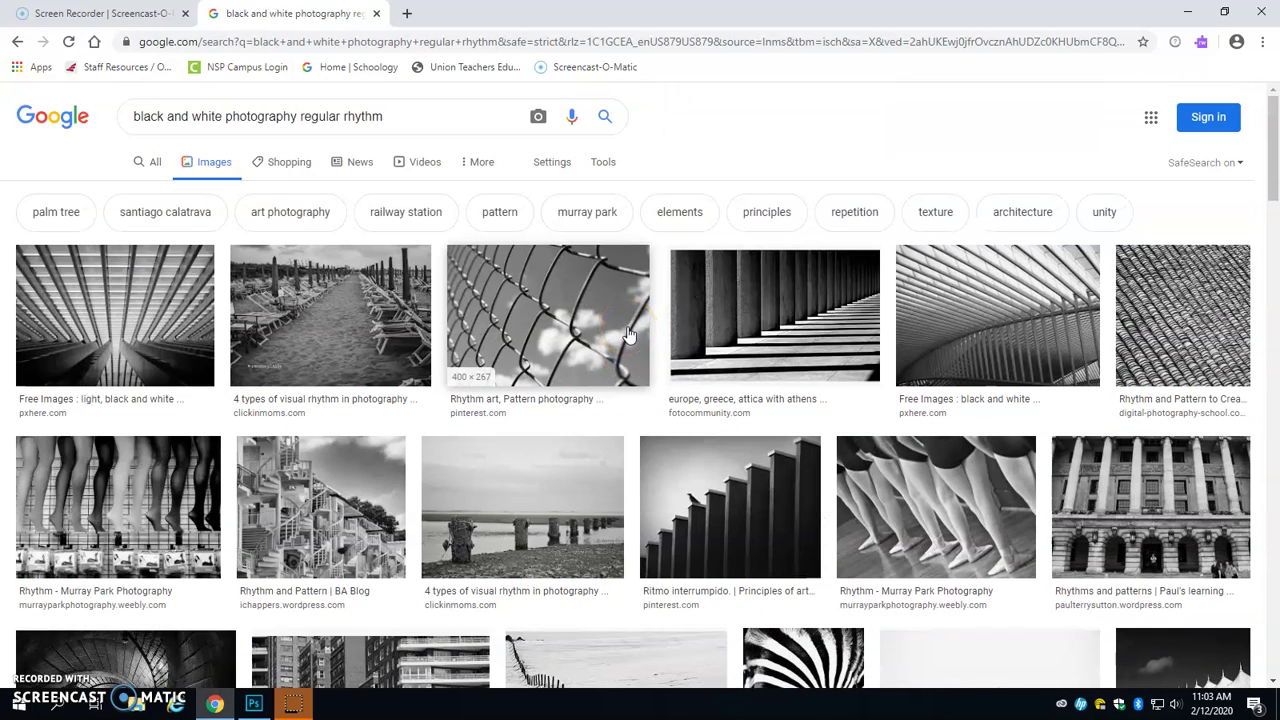
Highlight the words 'regular rhythm' in the Google search query for replacement
{"action": "scroll", "coordinate": [730, 293], "scroll_direction": "down", "scroll_amount": 4}
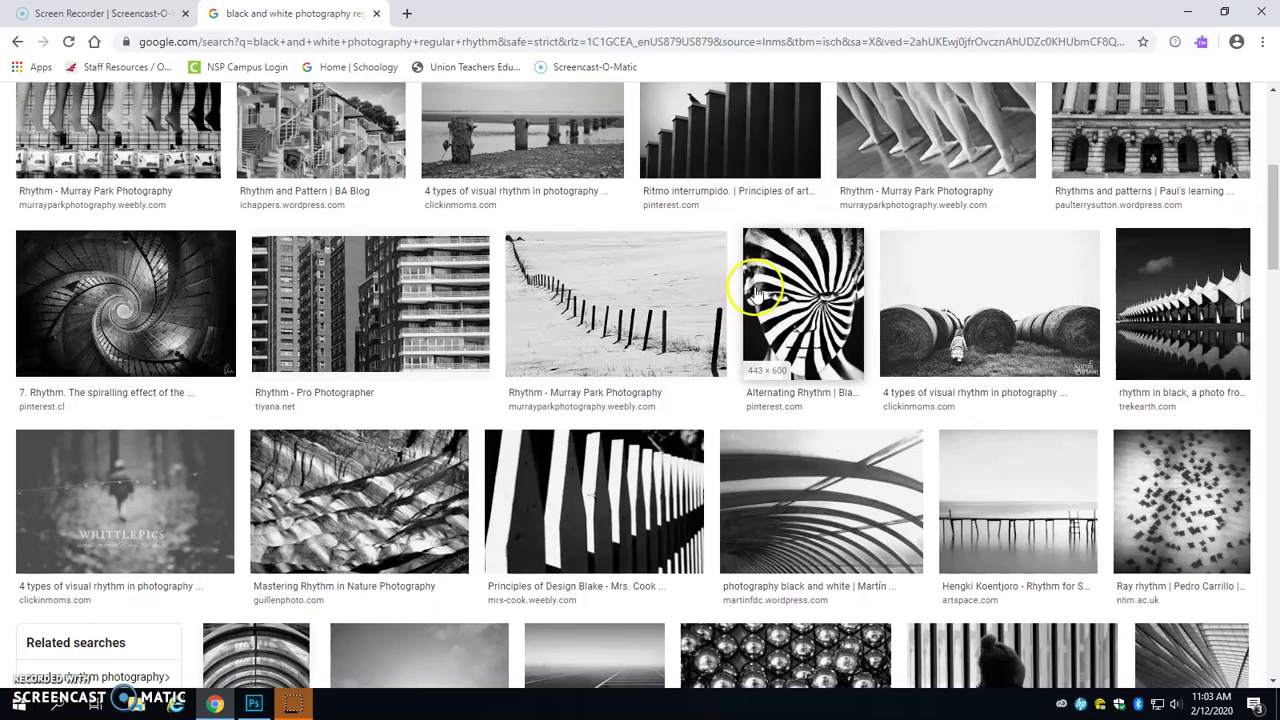
{"action": "scroll", "coordinate": [757, 293], "scroll_direction": "down", "scroll_amount": 3}
{"action": "scroll", "coordinate": [740, 298], "scroll_direction": "up", "scroll_amount": 7}
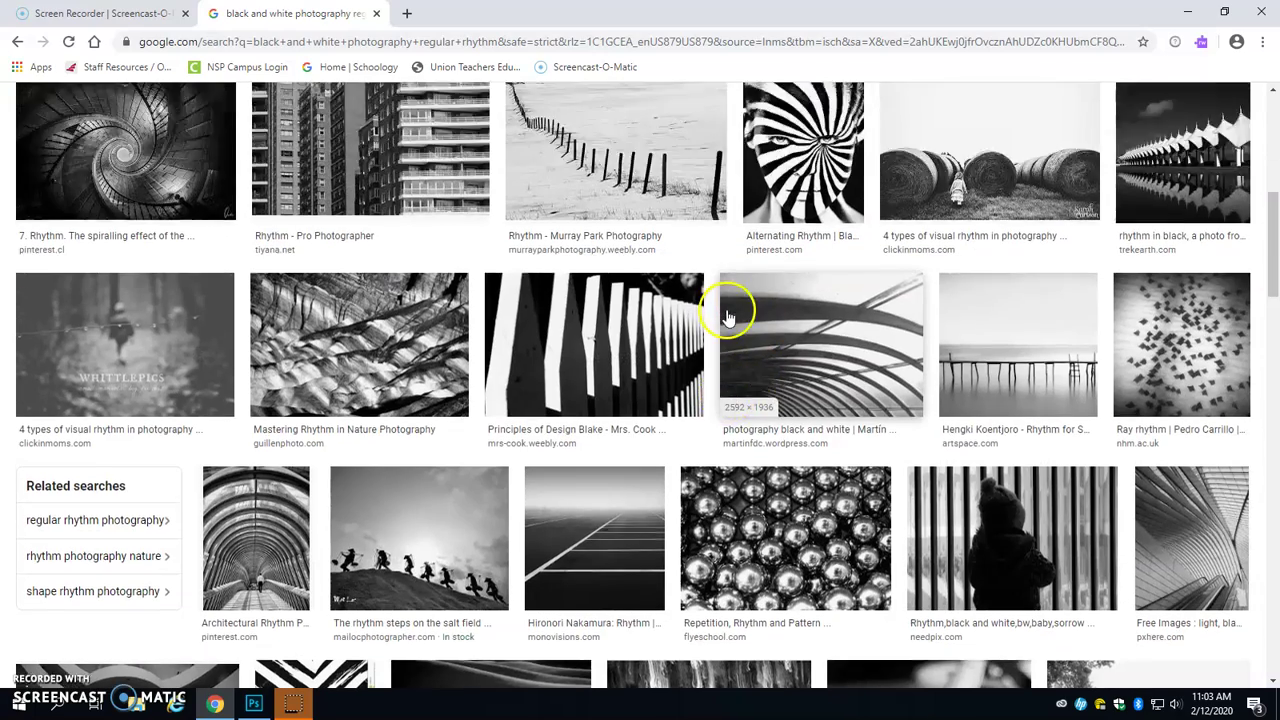
{"action": "left_click", "coordinate": [427, 120]}
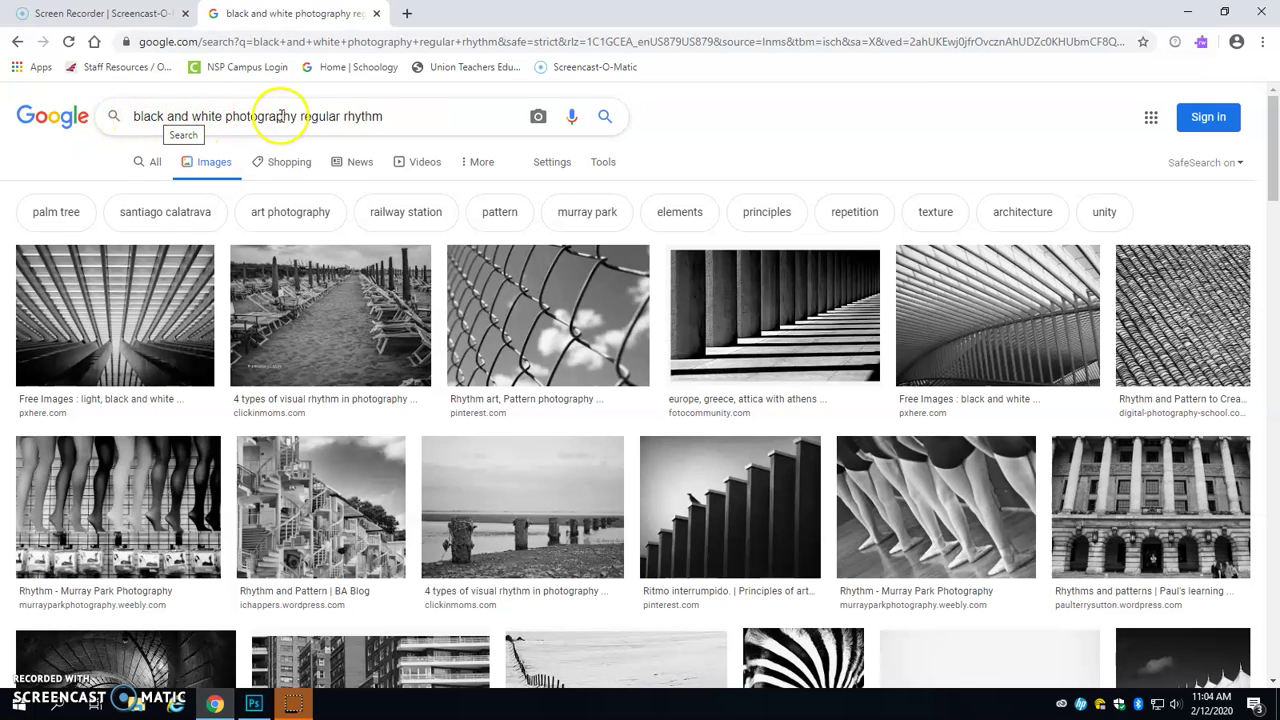
{"action": "left_click_drag", "start_coordinate": [295, 116], "coordinate": [447, 122]}
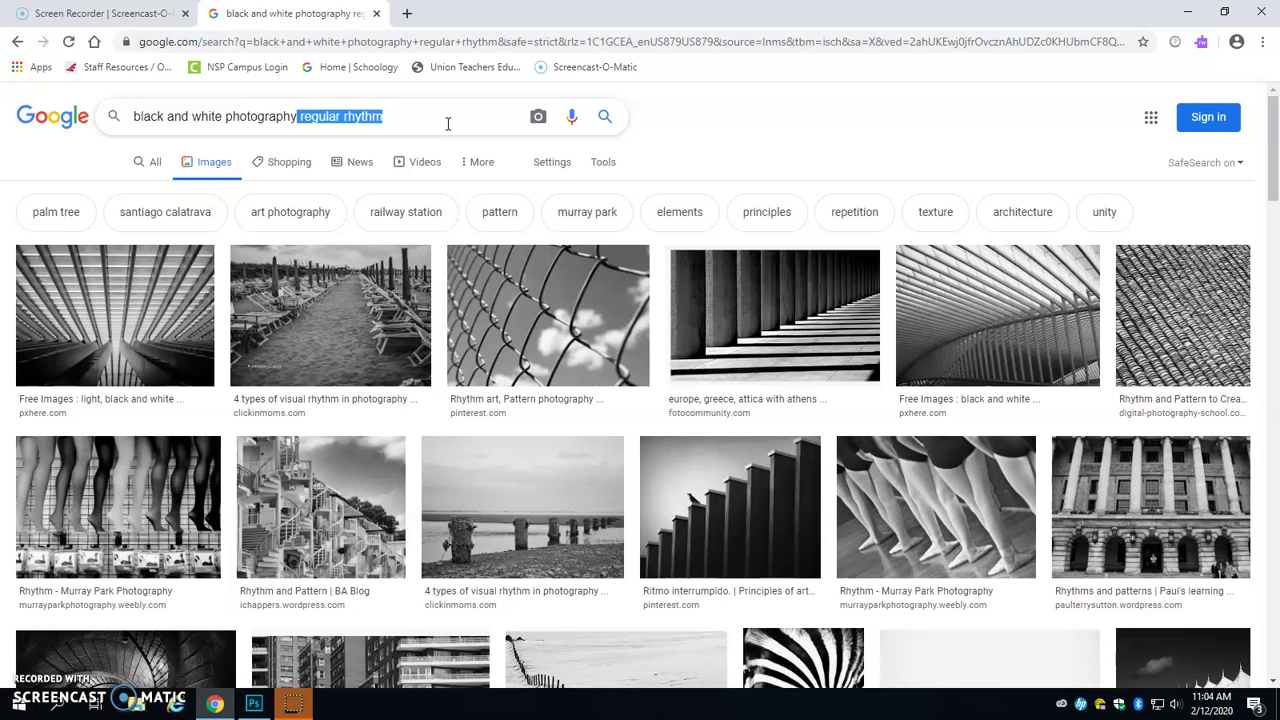
Search 'black and white photography movement' and preview the multi-exposure ballet dancers photo
{"action": "type", "text": "movement"}
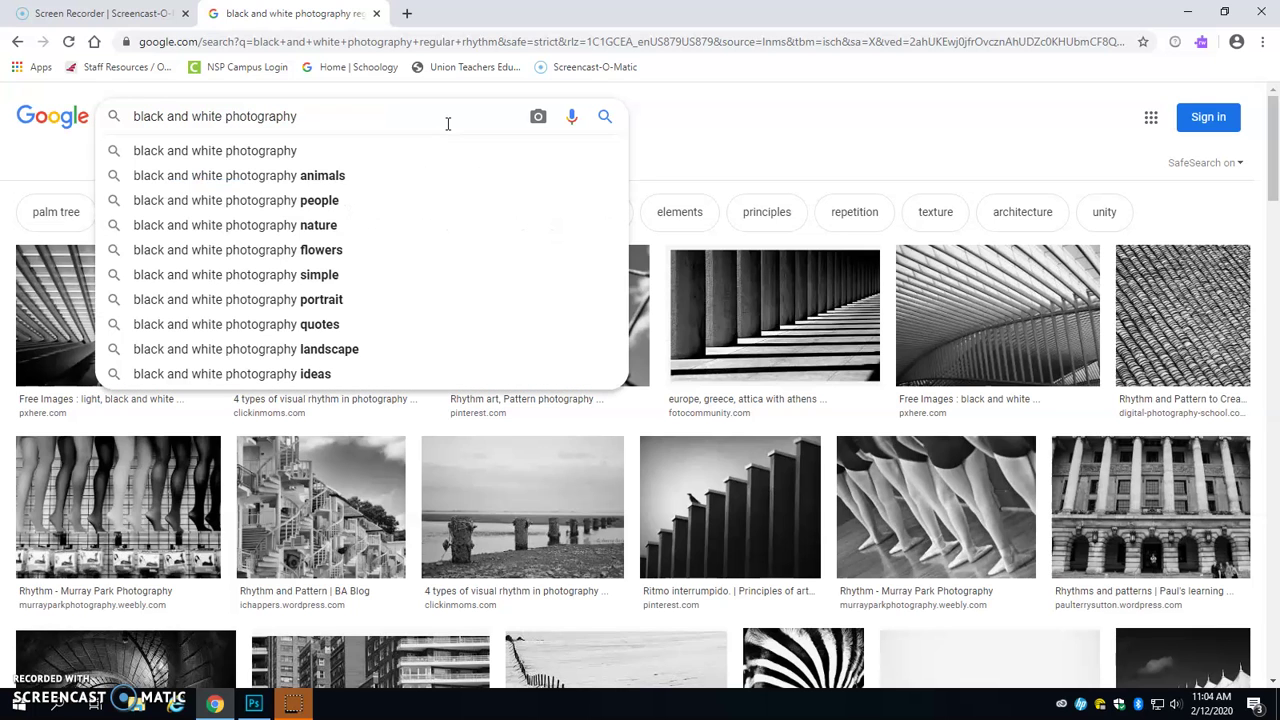
{"action": "key", "text": "Return"}
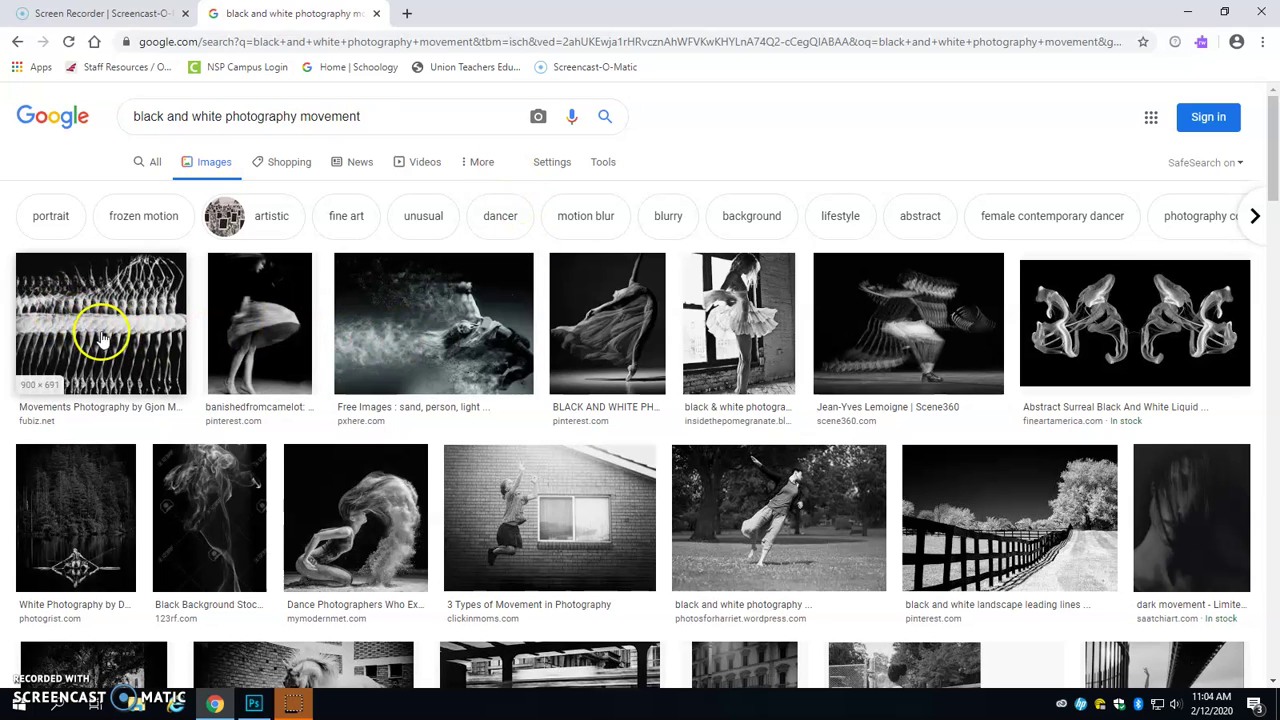
{"action": "left_click", "coordinate": [958, 318]}
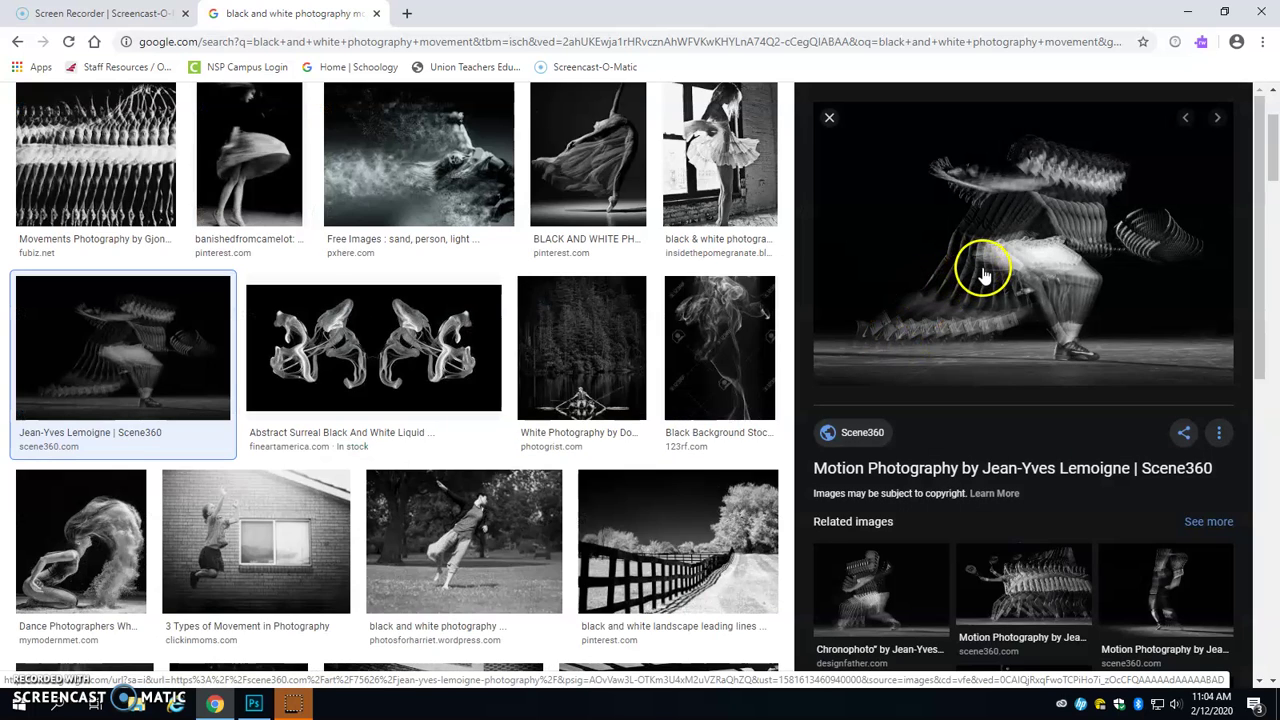
{"action": "left_click", "coordinate": [144, 196]}
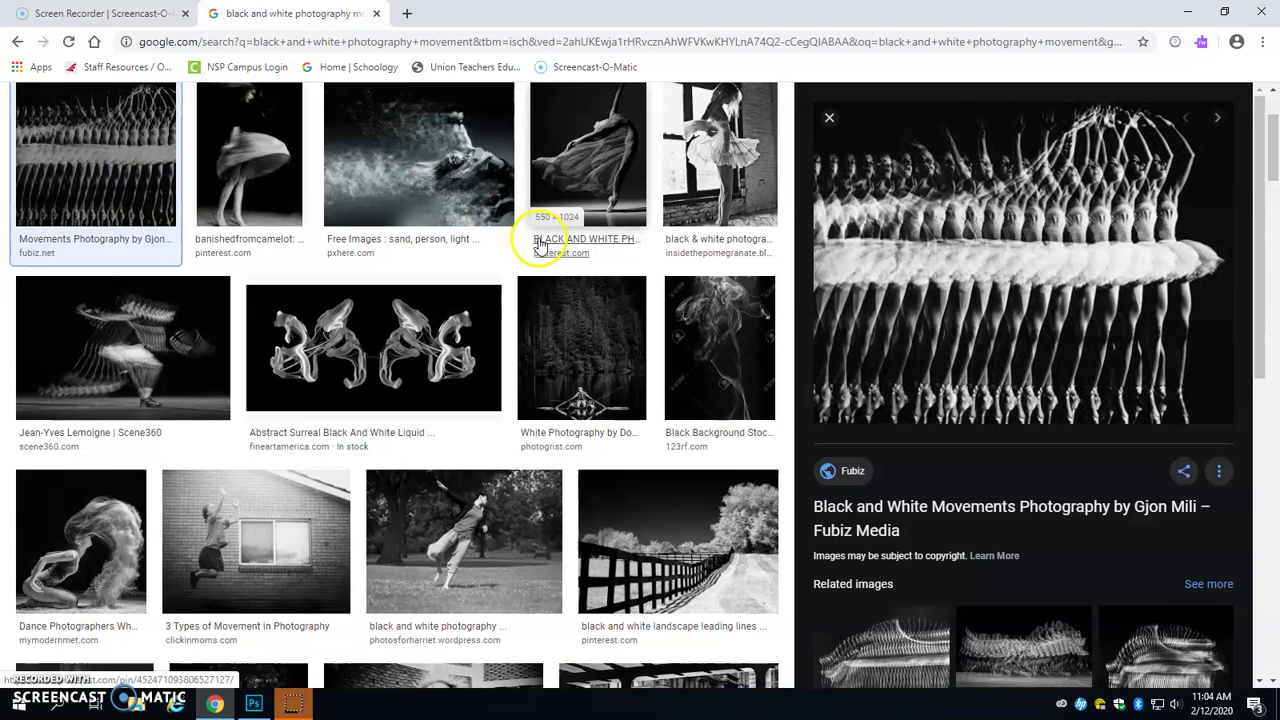
Copy the ballet dancers image from the preview
{"action": "scroll", "coordinate": [570, 298], "scroll_direction": "down", "scroll_amount": 2}
{"action": "scroll", "coordinate": [568, 298], "scroll_direction": "down", "scroll_amount": 1}
{"action": "scroll", "coordinate": [651, 309], "scroll_direction": "up", "scroll_amount": 4}
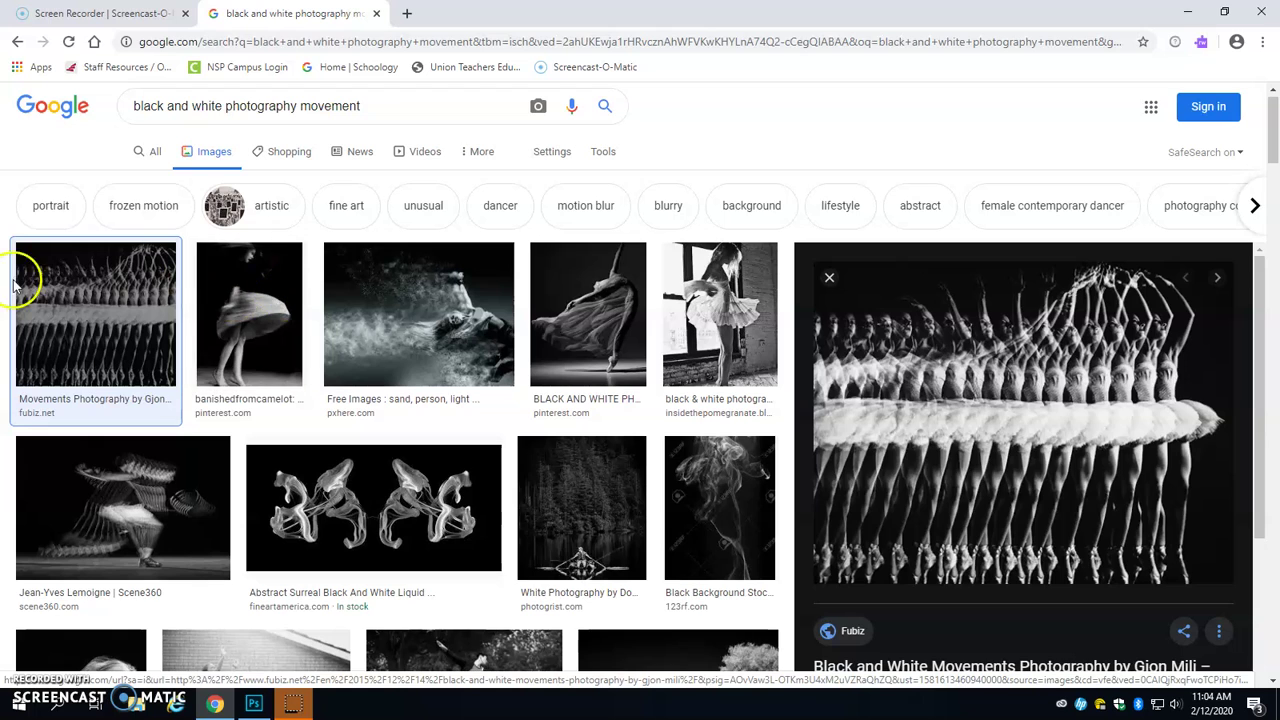
{"action": "right_click", "coordinate": [895, 378]}
{"action": "left_click", "coordinate": [980, 537]}
Paste the ballet photo into the poster's Movement panel, then return to the search results
{"action": "key", "text": "alt+Tab"}
{"action": "key", "text": "ctrl+v"}
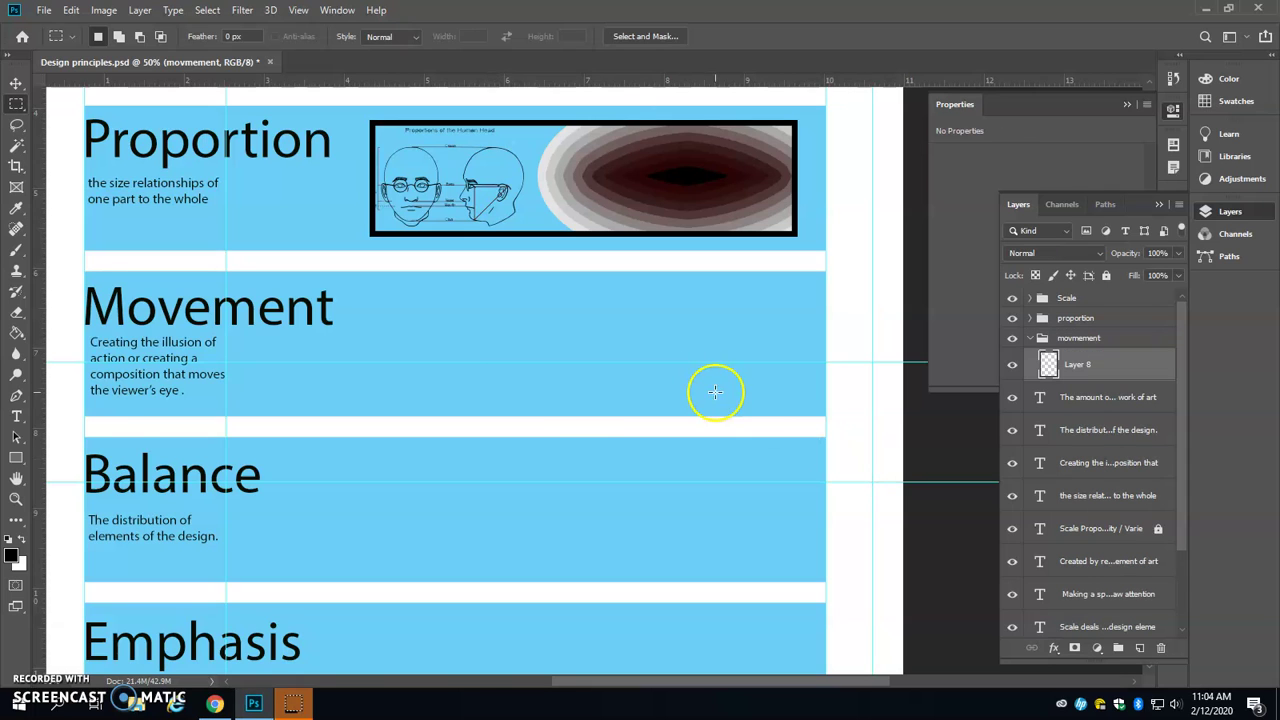
{"action": "key", "text": "v"}
{"action": "left_click_drag", "start_coordinate": [488, 379], "coordinate": [505, 345]}
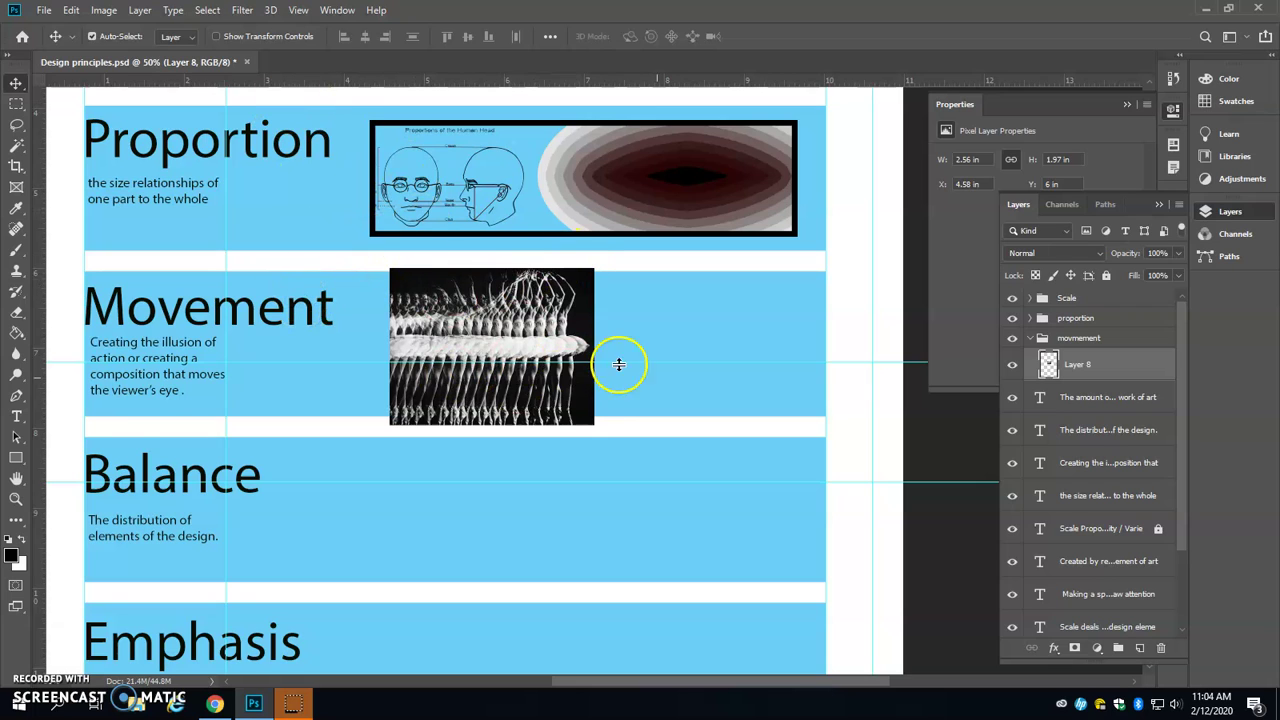
{"action": "key", "text": "alt+Tab"}
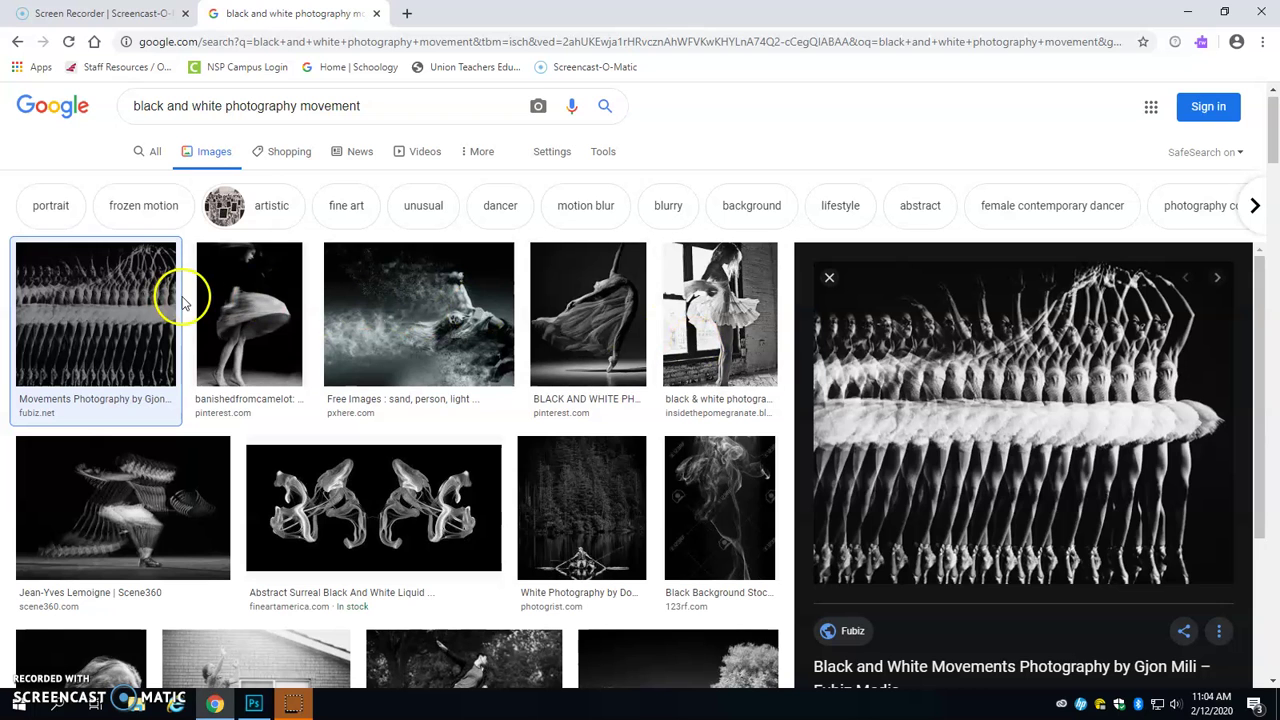
Copy the lunging-figure motion photo and paste it into the poster
{"action": "scroll", "coordinate": [200, 330], "scroll_direction": "down", "scroll_amount": 2}
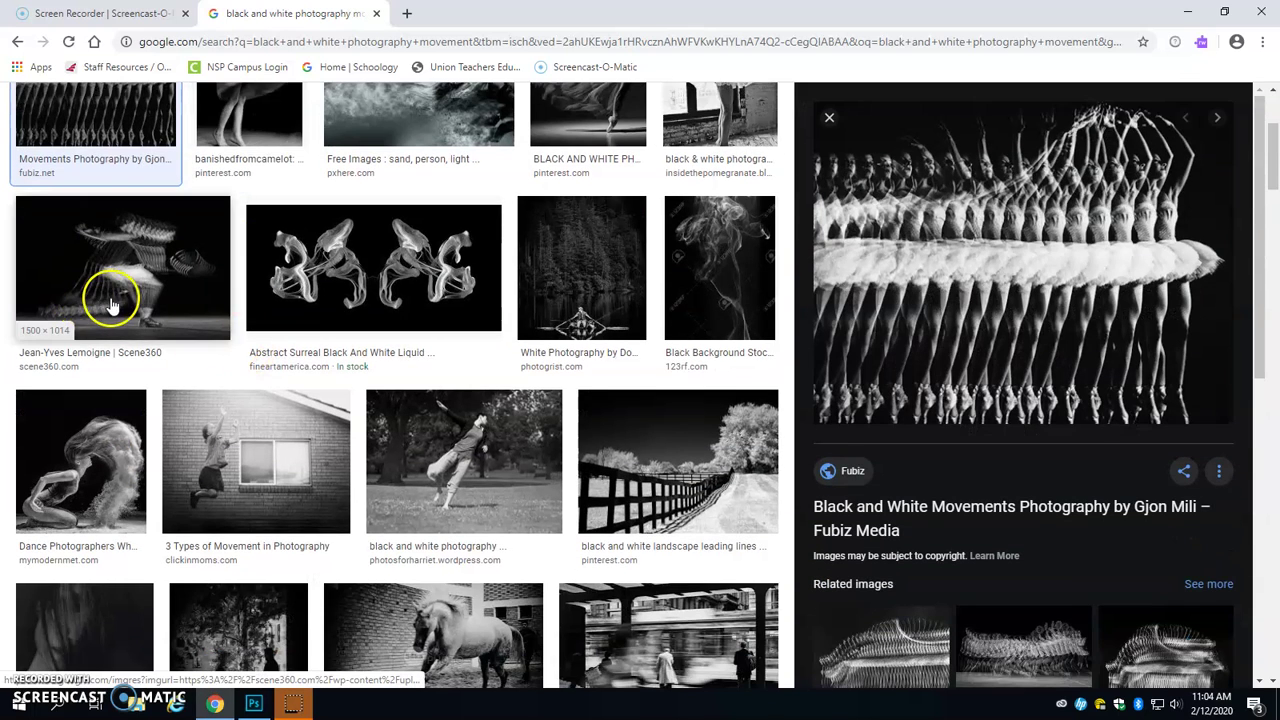
{"action": "left_click", "coordinate": [112, 300]}
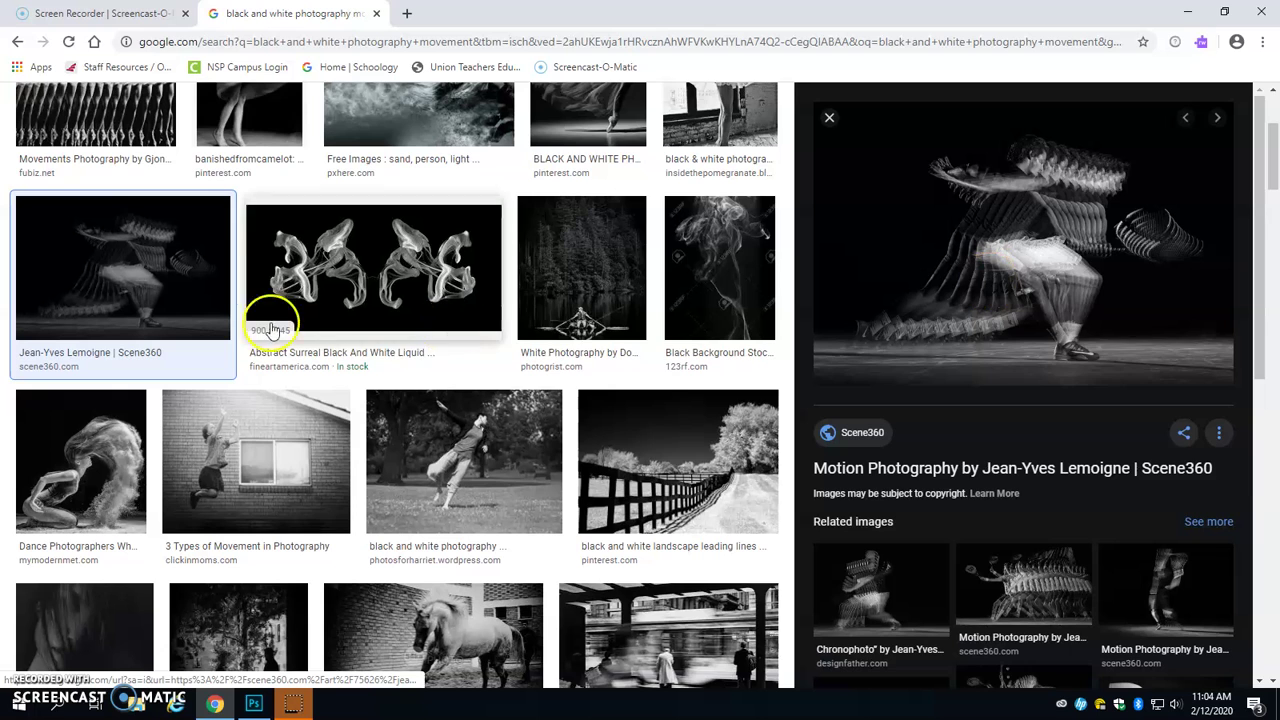
{"action": "right_click", "coordinate": [1070, 255]}
{"action": "left_click", "coordinate": [1092, 415]}
{"action": "key", "text": "alt+Tab"}
{"action": "key", "text": "ctrl+v"}
{"action": "left_click_drag", "start_coordinate": [830, 385], "coordinate": [845, 405]}
{"action": "key", "text": "ctrl+v"}
Scale the motion photo down and set it right against the ballet photo
{"action": "left_click_drag", "start_coordinate": [543, 380], "coordinate": [597, 386]}
{"action": "key", "text": "ctrl+t"}
{"action": "left_click_drag", "start_coordinate": [225, 589], "coordinate": [634, 331]}
{"action": "left_click_drag", "start_coordinate": [741, 298], "coordinate": [736, 394]}
{"action": "left_click_drag", "start_coordinate": [822, 268], "coordinate": [816, 278]}
{"action": "left_click_drag", "start_coordinate": [779, 342], "coordinate": [757, 346]}
Commit the motion photo's resize, then scale the ballet photo down
{"action": "left_click", "coordinate": [767, 40]}
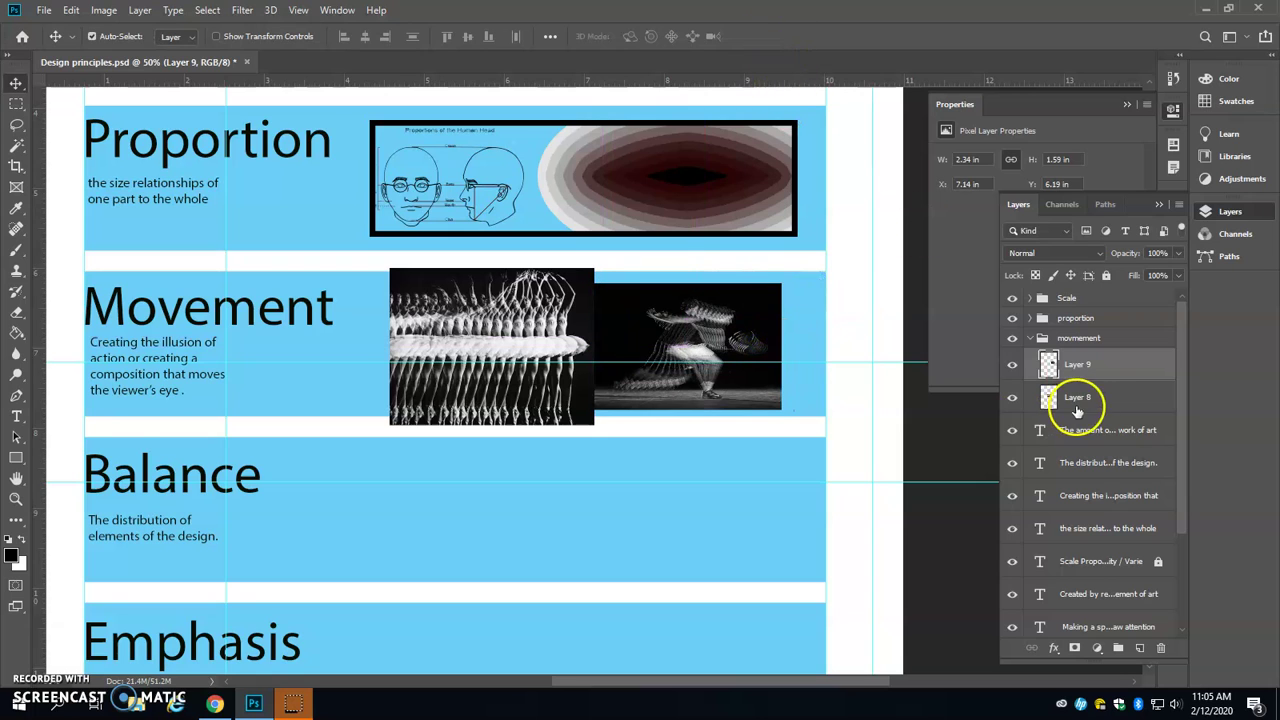
{"action": "left_click", "coordinate": [1087, 399]}
{"action": "key", "text": "ctrl+t"}
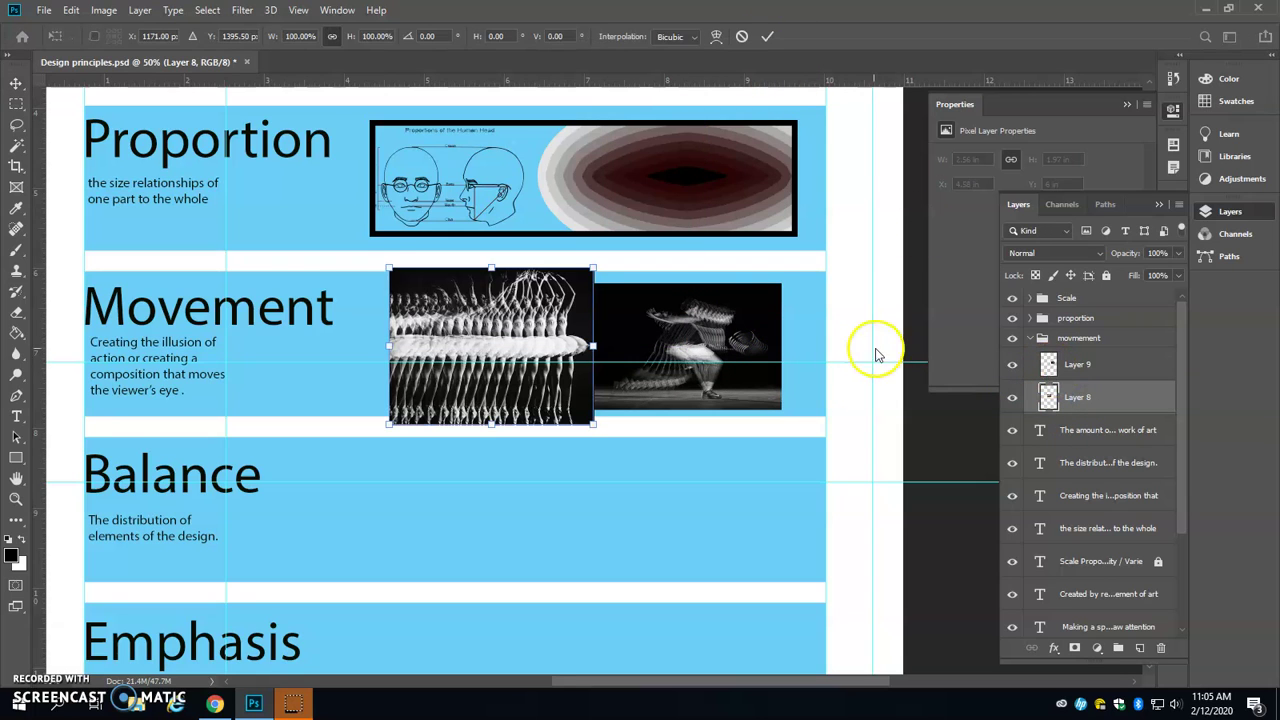
{"action": "left_click_drag", "start_coordinate": [387, 270], "coordinate": [407, 283]}
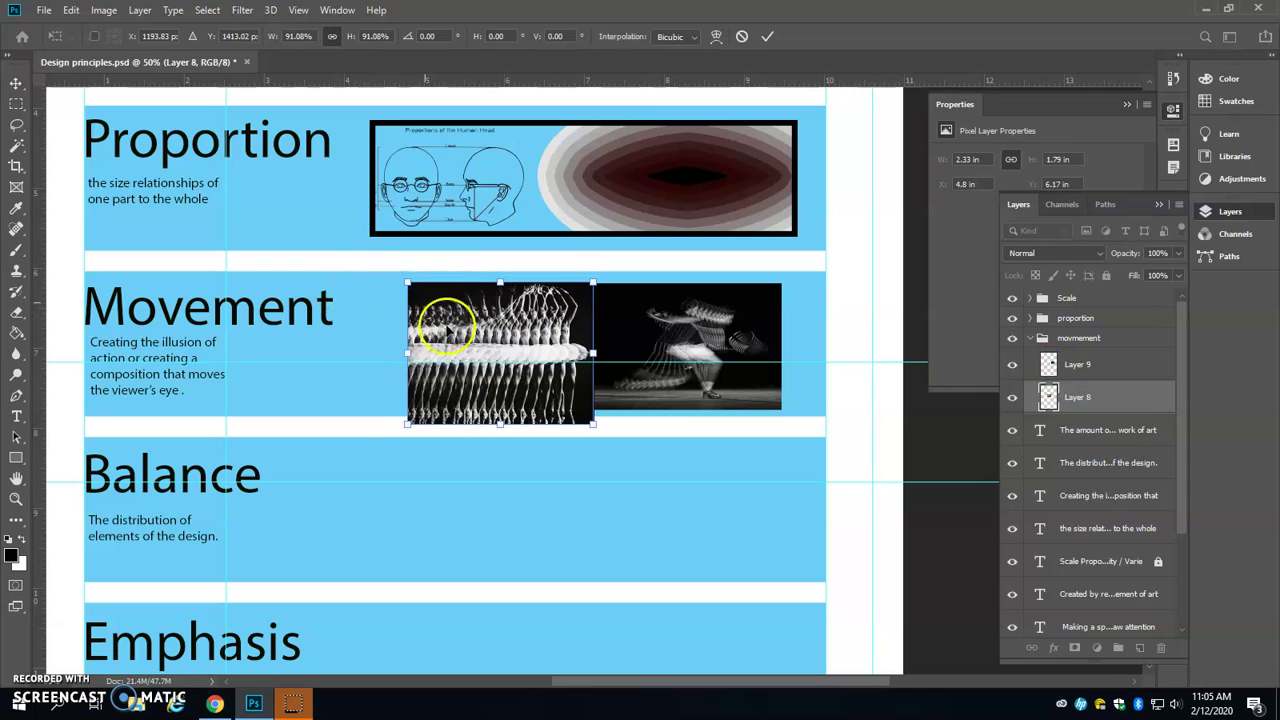
{"action": "left_click_drag", "start_coordinate": [401, 427], "coordinate": [421, 407]}
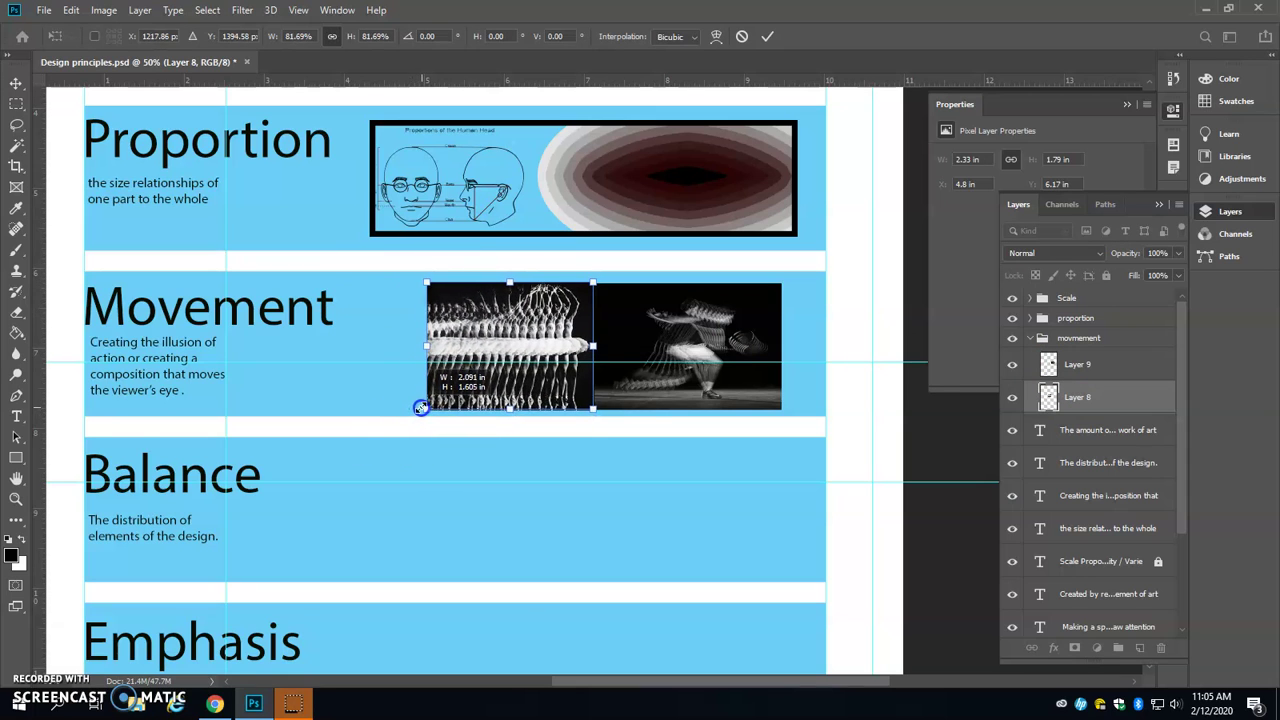
{"action": "left_click", "coordinate": [768, 38]}
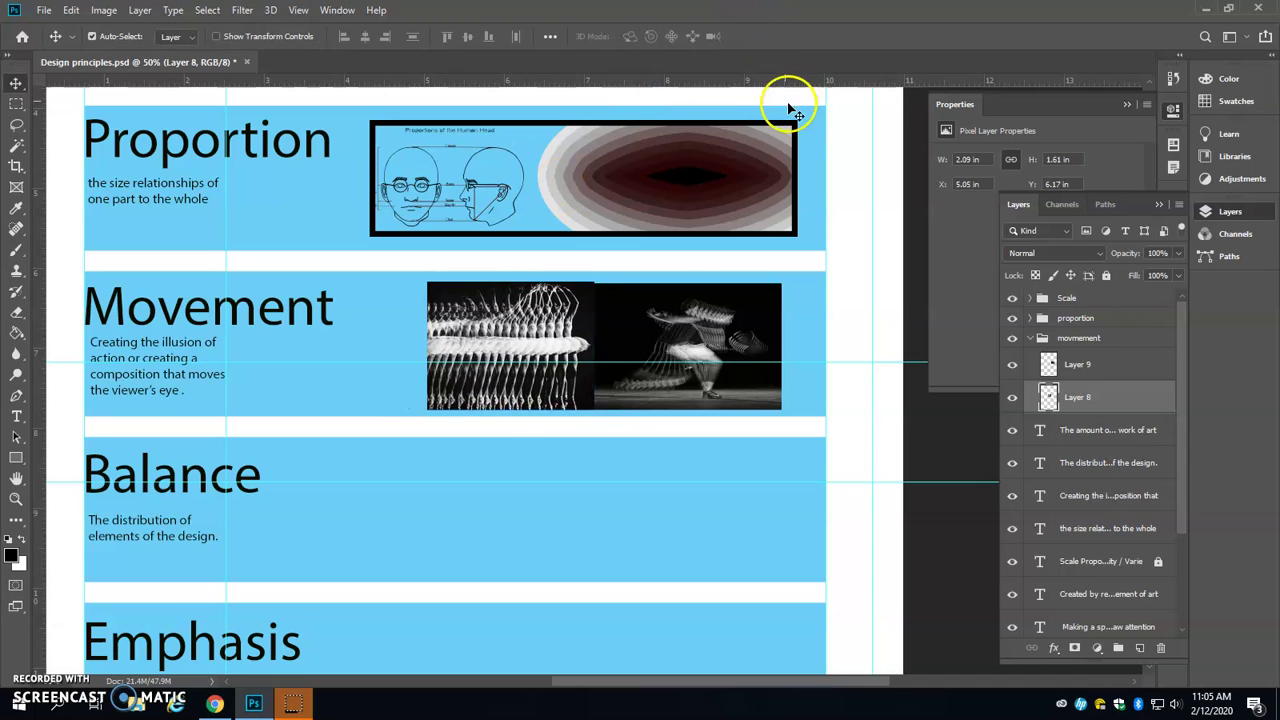
Add guides along the top and bottom edges of the two photos
{"action": "scroll", "coordinate": [569, 277], "scroll_direction": "up", "scroll_amount": 1}
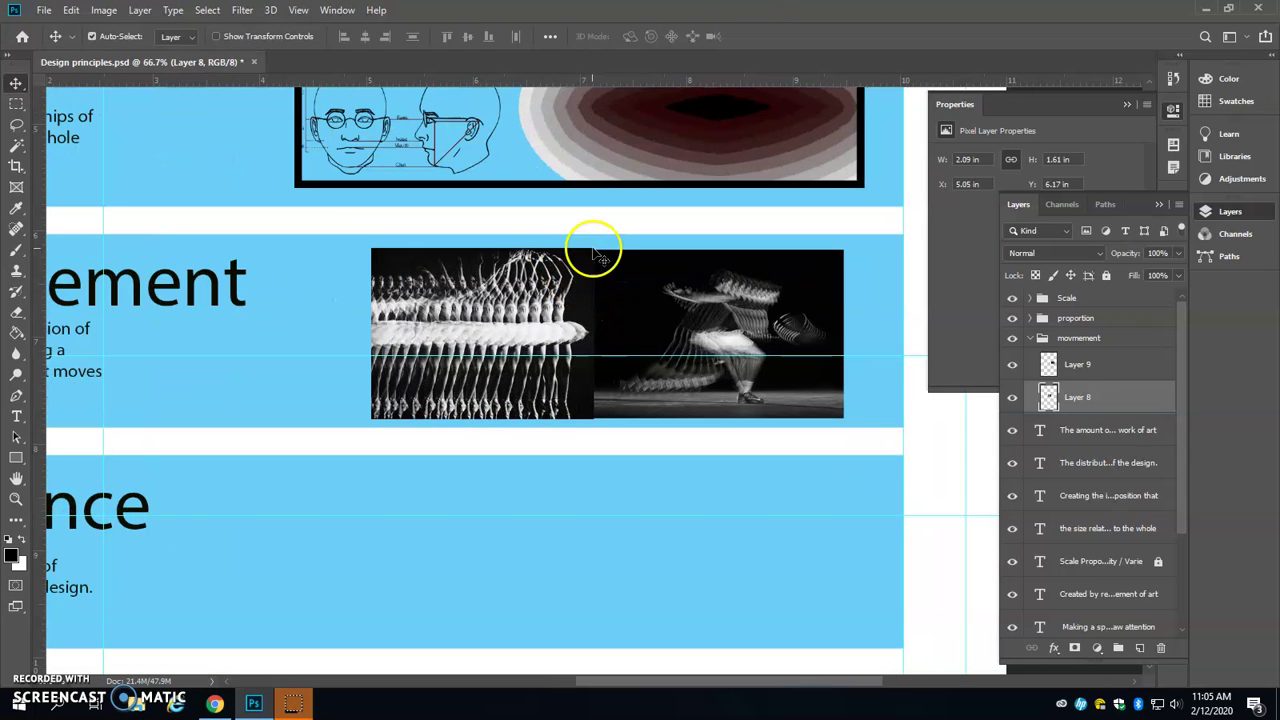
{"action": "left_click_drag", "start_coordinate": [652, 80], "coordinate": [671, 249]}
{"action": "left_click", "coordinate": [757, 278]}
{"action": "left_click_drag", "start_coordinate": [606, 274], "coordinate": [764, 220]}
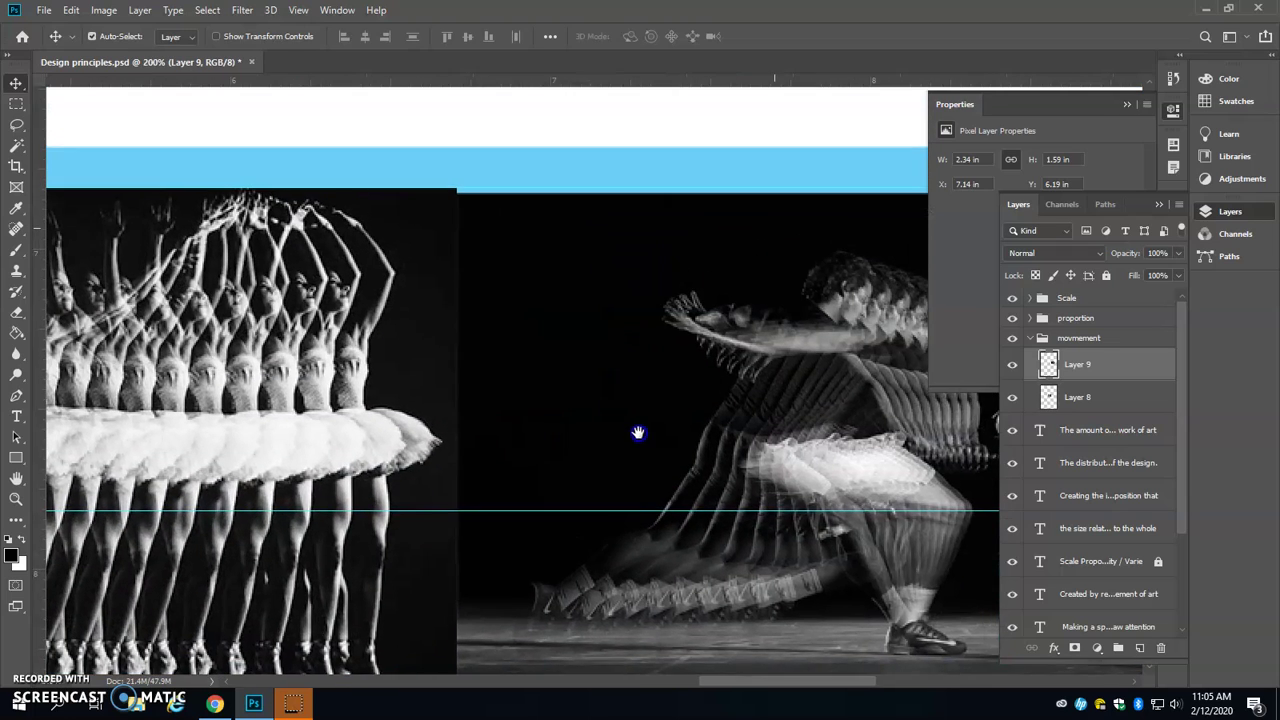
{"action": "left_click_drag", "start_coordinate": [614, 80], "coordinate": [423, 600]}
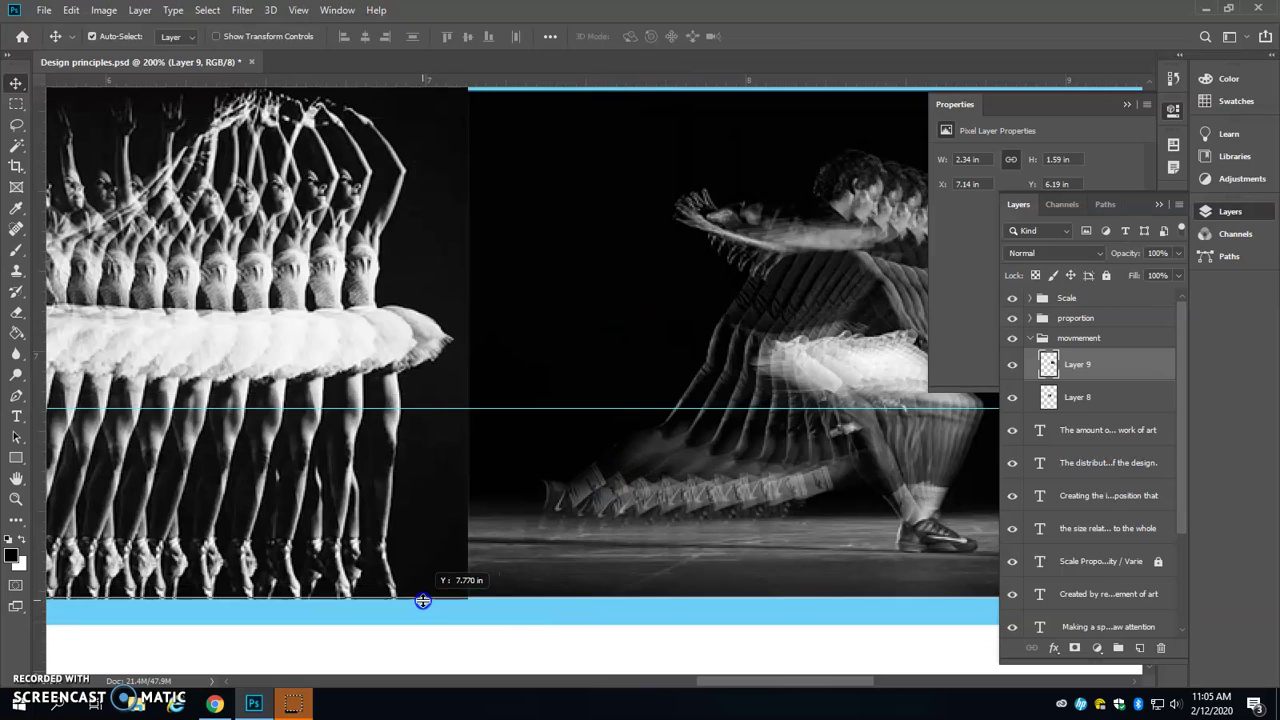
Fine-tune the ballet photo to about 2.08 by 1.6 inches, matching the motion photo's height
{"action": "left_click", "coordinate": [429, 597]}
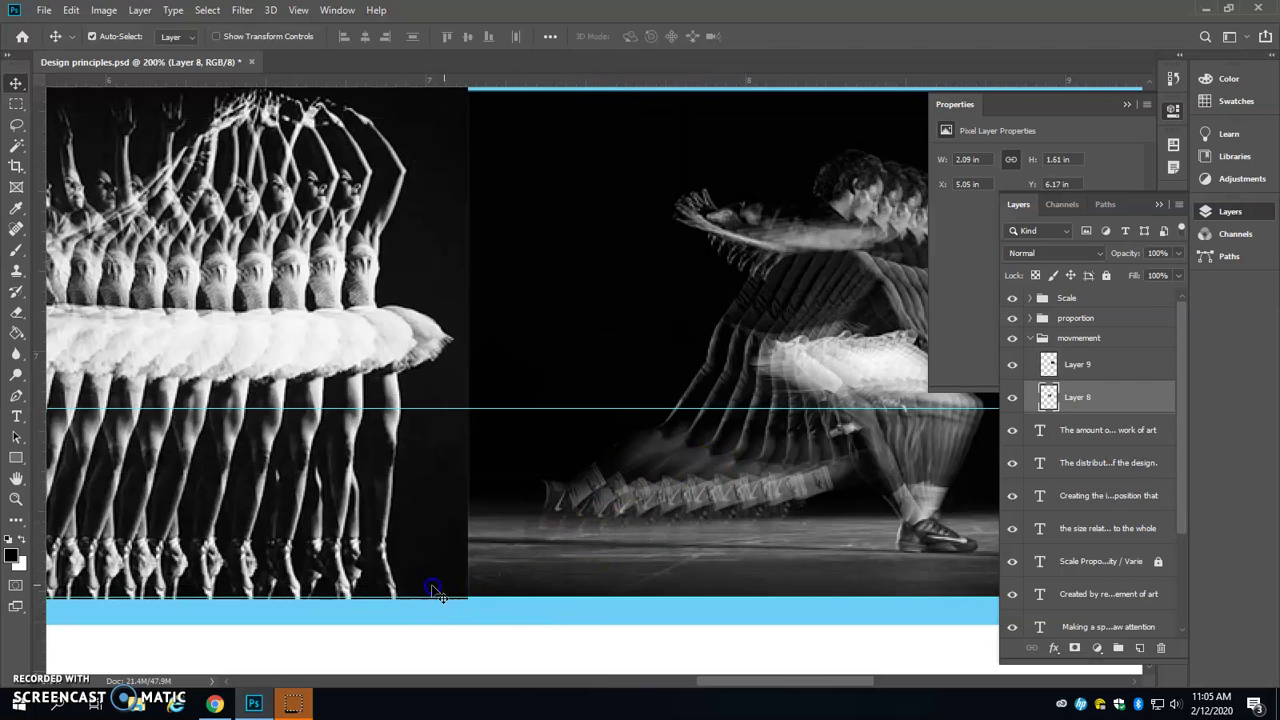
{"action": "key", "text": "ctrl+t"}
{"action": "mouse_move", "coordinate": [468, 601]}
{"action": "left_mouse_down"}
{"action": "mouse_move", "coordinate": [446, 598]}
{"action": "mouse_move", "coordinate": [457, 610]}
{"action": "left_mouse_up"}
{"action": "scroll", "coordinate": [660, 400], "scroll_direction": "up", "scroll_amount": 2}
{"action": "left_click", "coordinate": [1080, 364]}
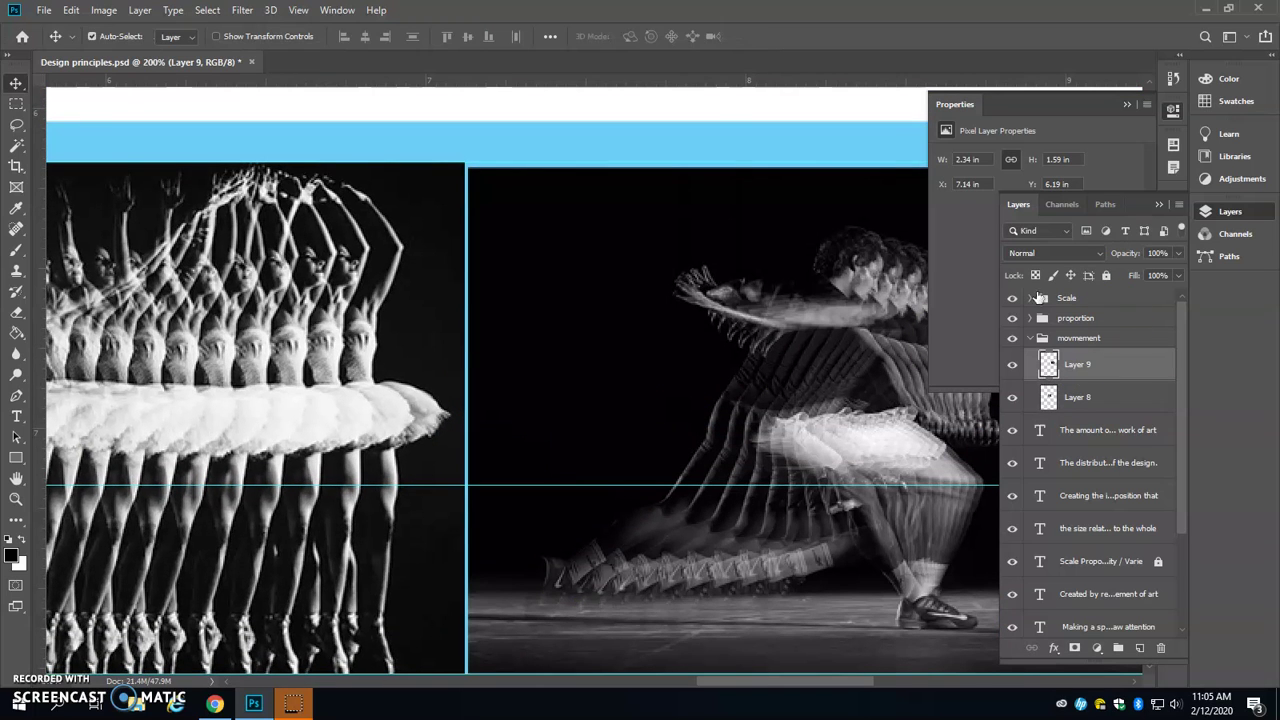
{"action": "key", "text": "ctrl+t"}
{"action": "left_click", "coordinate": [474, 167]}
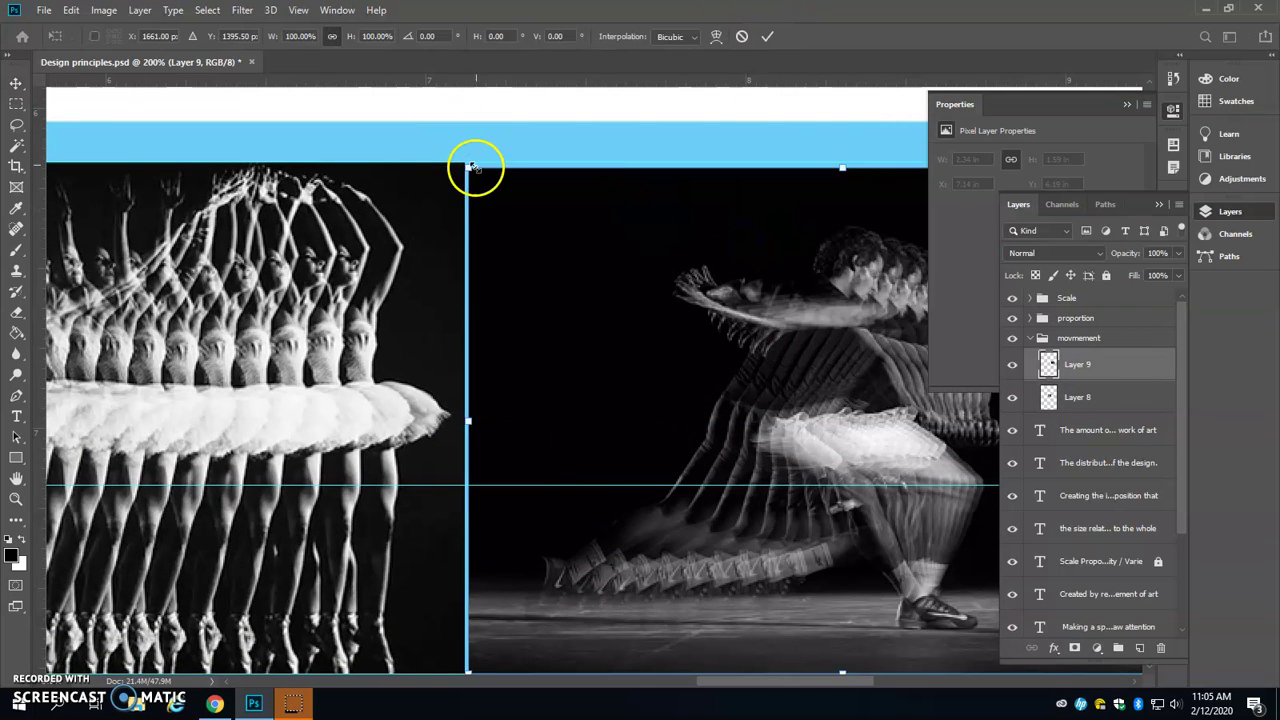
{"action": "left_click_drag", "start_coordinate": [780, 266], "coordinate": [275, 298]}
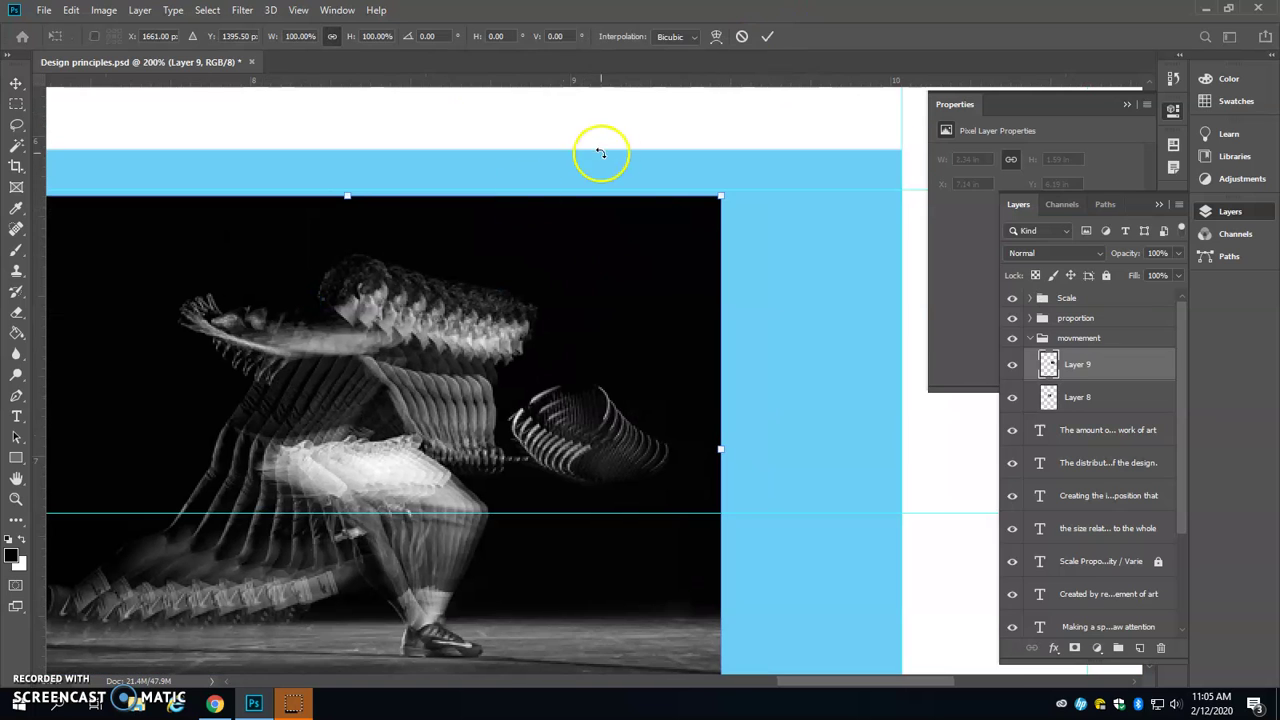
{"action": "left_click_drag", "start_coordinate": [720, 197], "coordinate": [732, 197]}
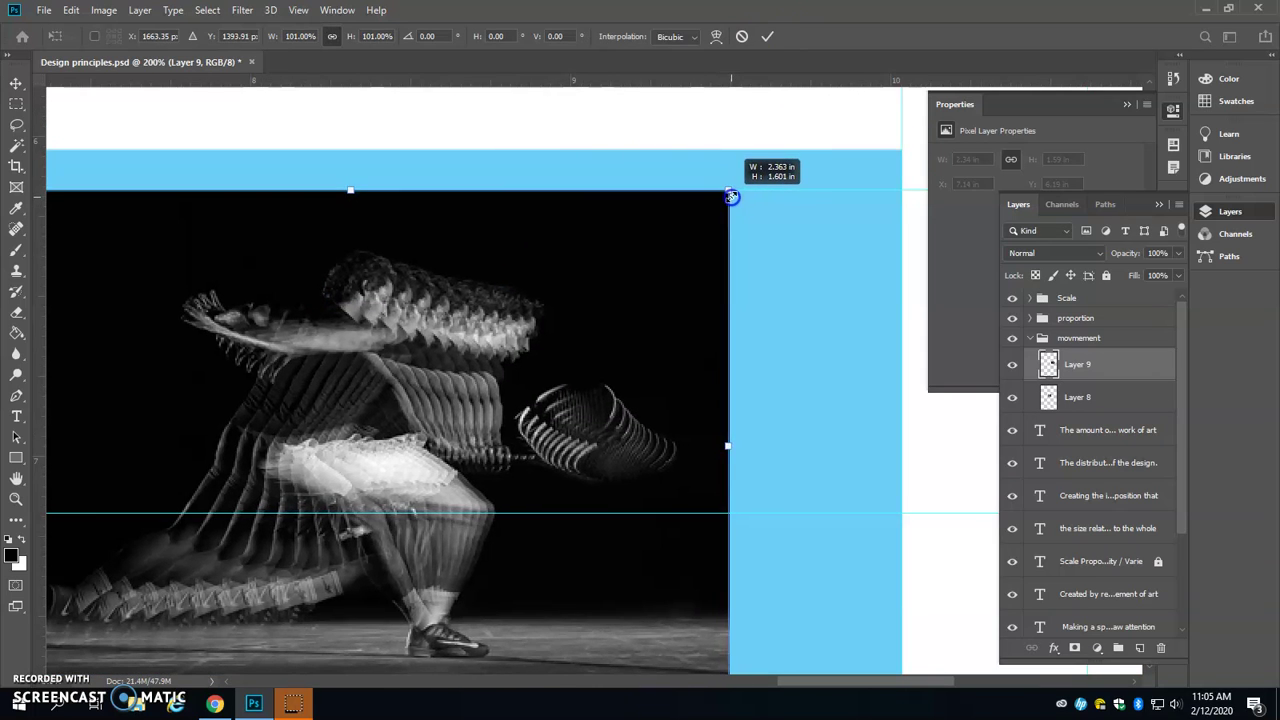
{"action": "left_click", "coordinate": [767, 36]}
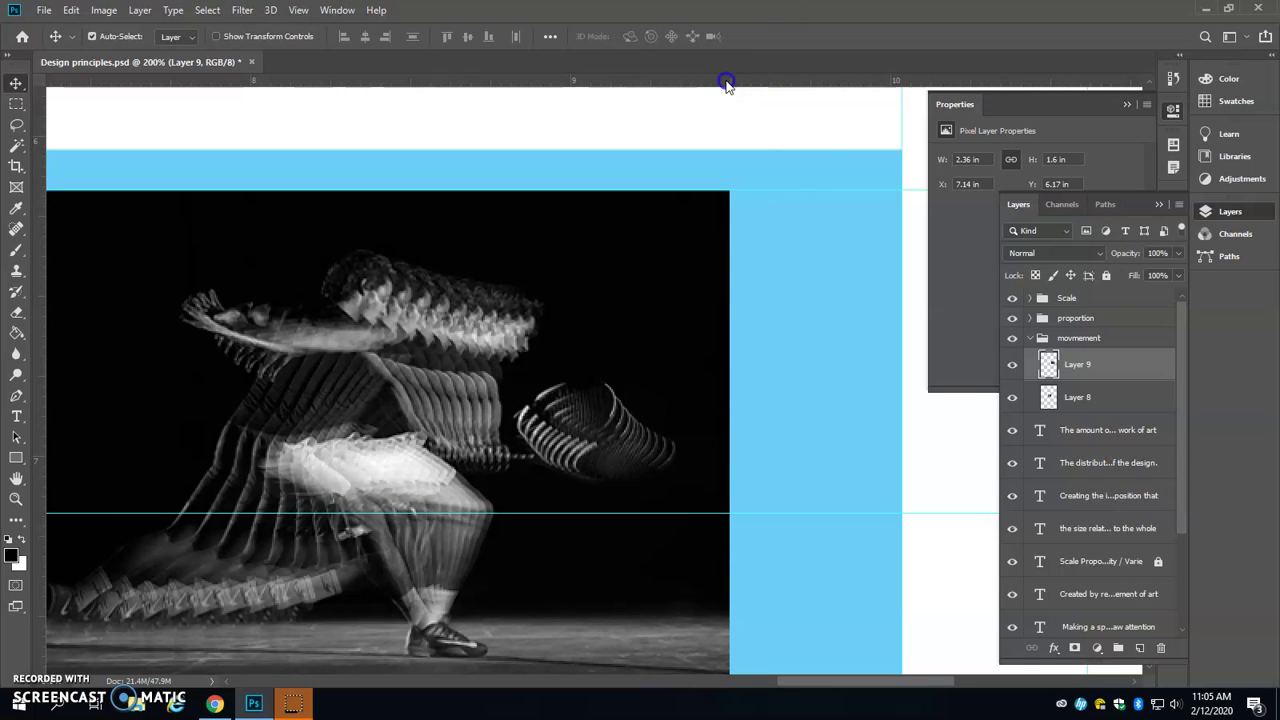
{"action": "mouse_move", "coordinate": [726, 83]}
{"action": "left_mouse_down"}
{"action": "mouse_move", "coordinate": [757, 177]}
{"action": "mouse_move", "coordinate": [748, 80]}
{"action": "left_mouse_up"}
{"action": "left_click_drag", "start_coordinate": [491, 344], "coordinate": [1045, 350]}
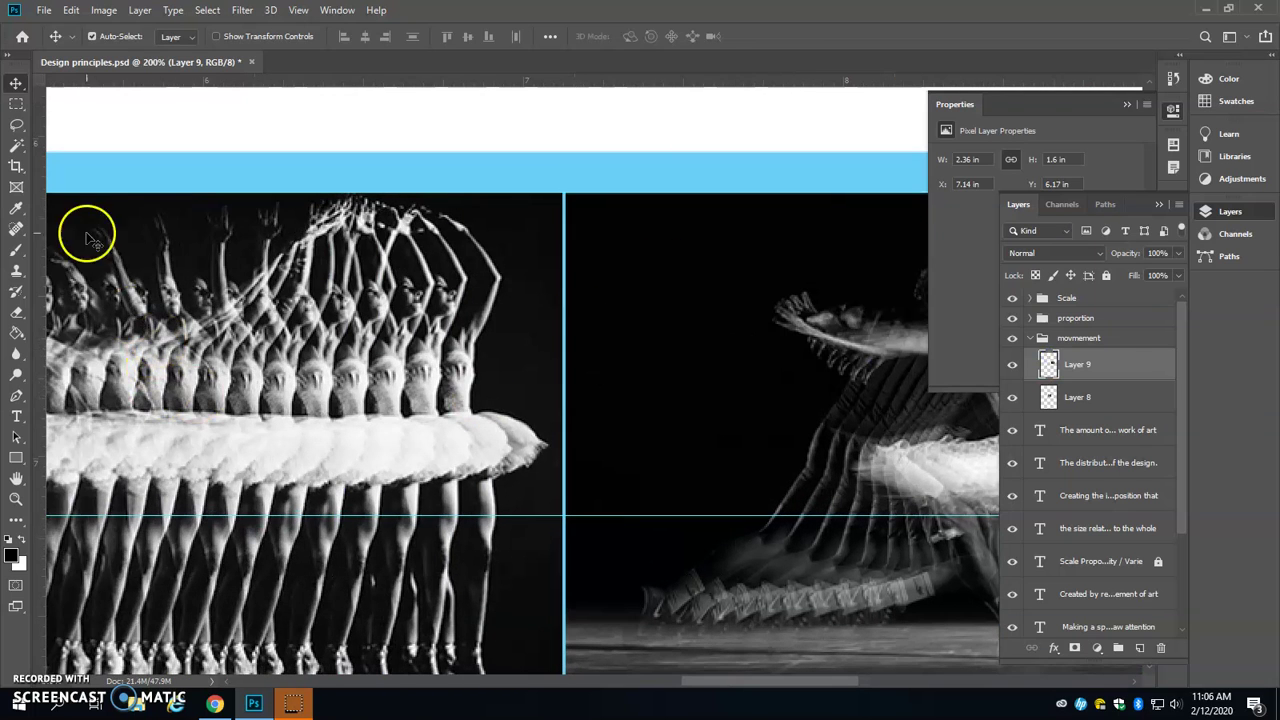
{"action": "left_click", "coordinate": [16, 103]}
{"action": "key", "text": "ctrl+minus"}
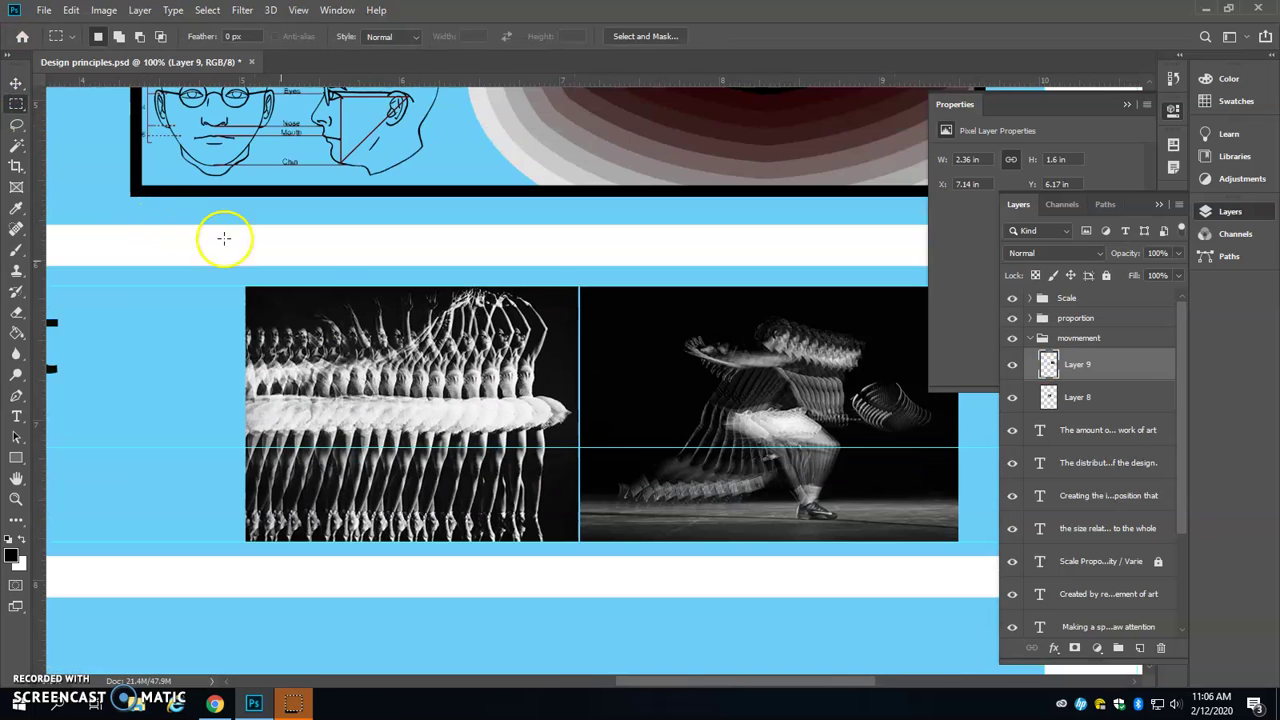
{"action": "left_click_drag", "start_coordinate": [207, 270], "coordinate": [1030, 298]}
{"action": "left_click", "coordinate": [914, 294]}
{"action": "left_click_drag", "start_coordinate": [768, 377], "coordinate": [665, 372]}
{"action": "key", "text": "ctrl+shift+d"}
{"action": "key", "text": "Delete"}
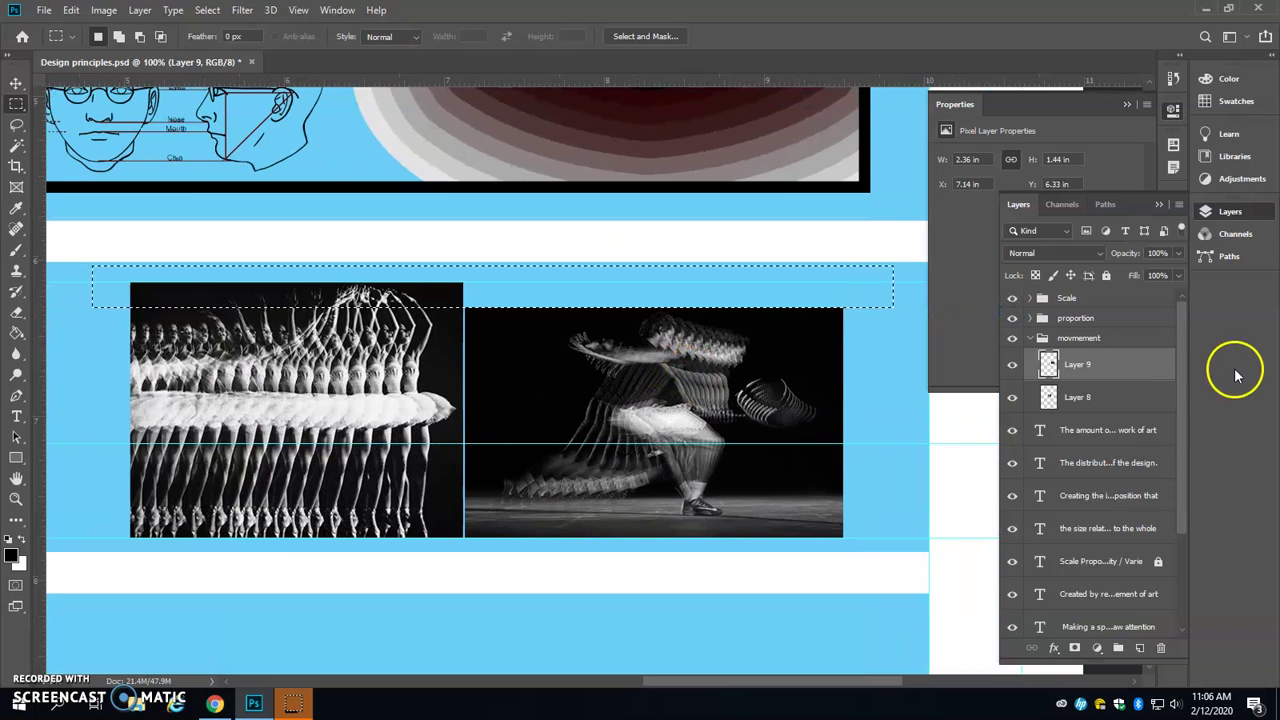
{"action": "left_click", "coordinate": [1165, 403]}
{"action": "key", "text": "Delete"}
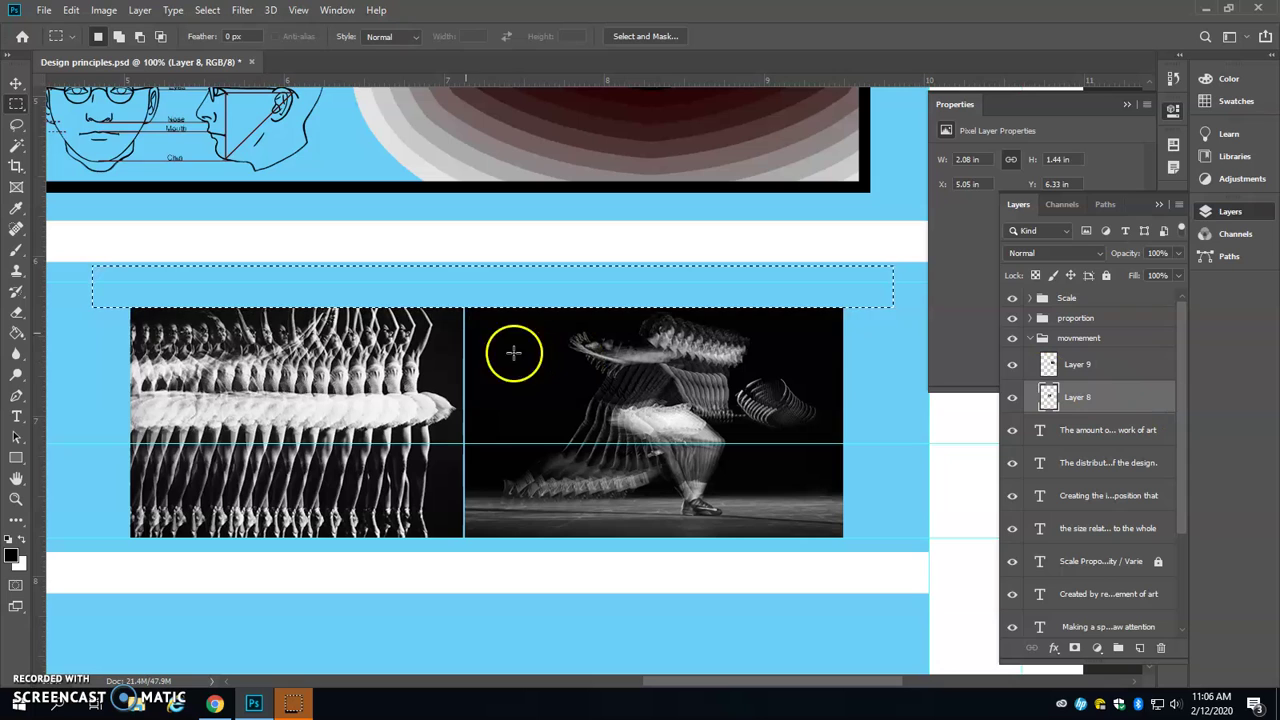
{"action": "key", "text": "ctrl+z"}
{"action": "key", "text": "ctrl+z"}
{"action": "key", "text": "ctrl+z"}
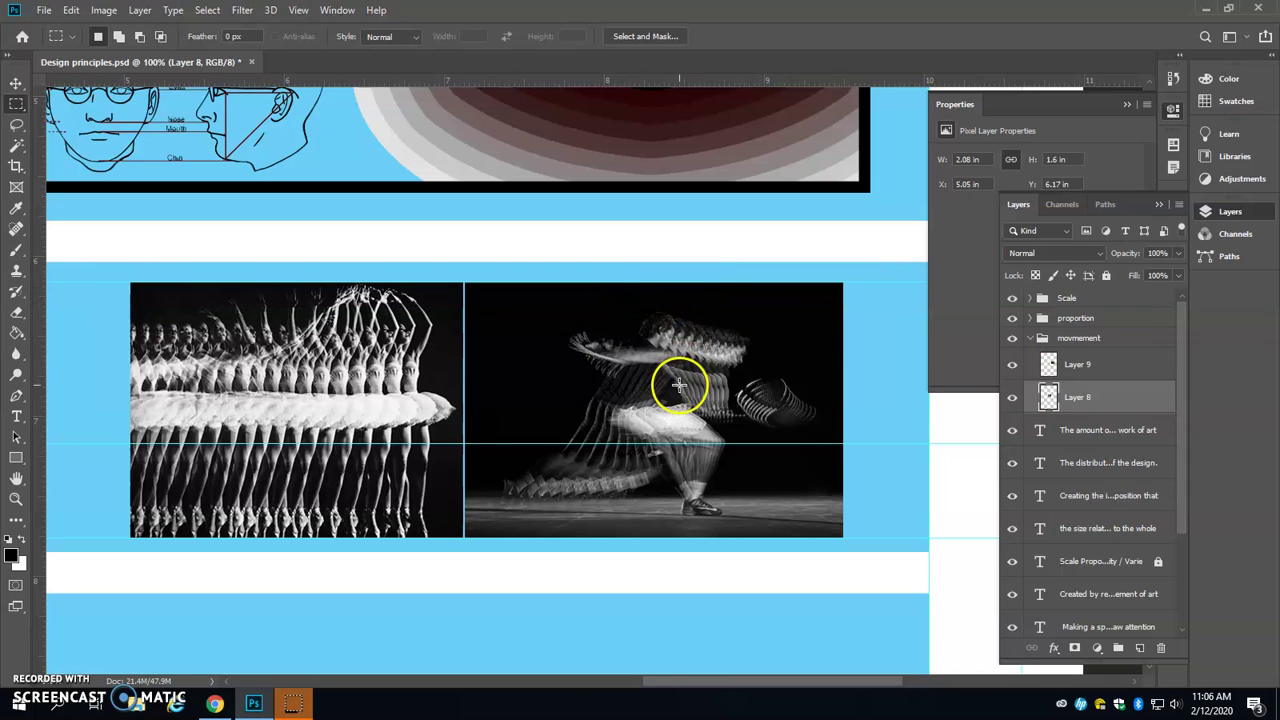
{"action": "key", "text": "v"}
{"action": "left_click", "coordinate": [643, 418]}
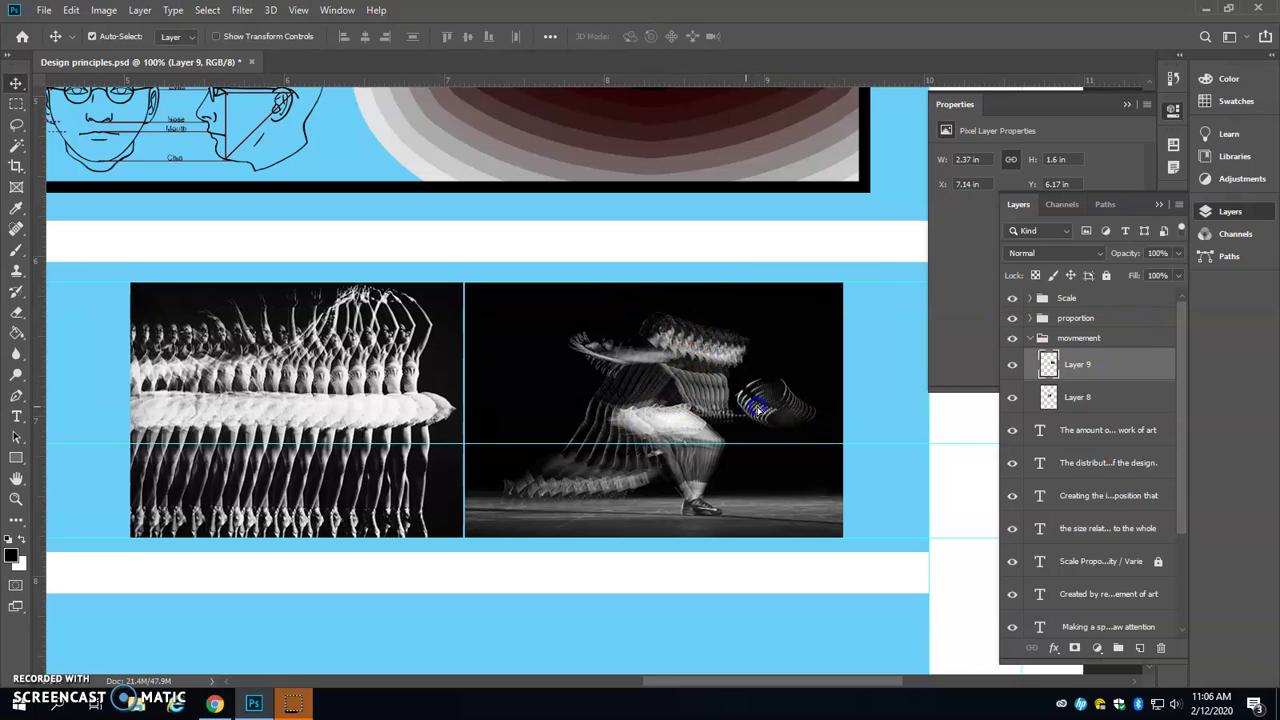
{"action": "left_click_drag", "start_coordinate": [749, 394], "coordinate": [789, 394]}
Set Layer 9 and Layer 8 to Multiply blending, then bring the Balance section into view
{"action": "left_click", "coordinate": [1090, 255]}
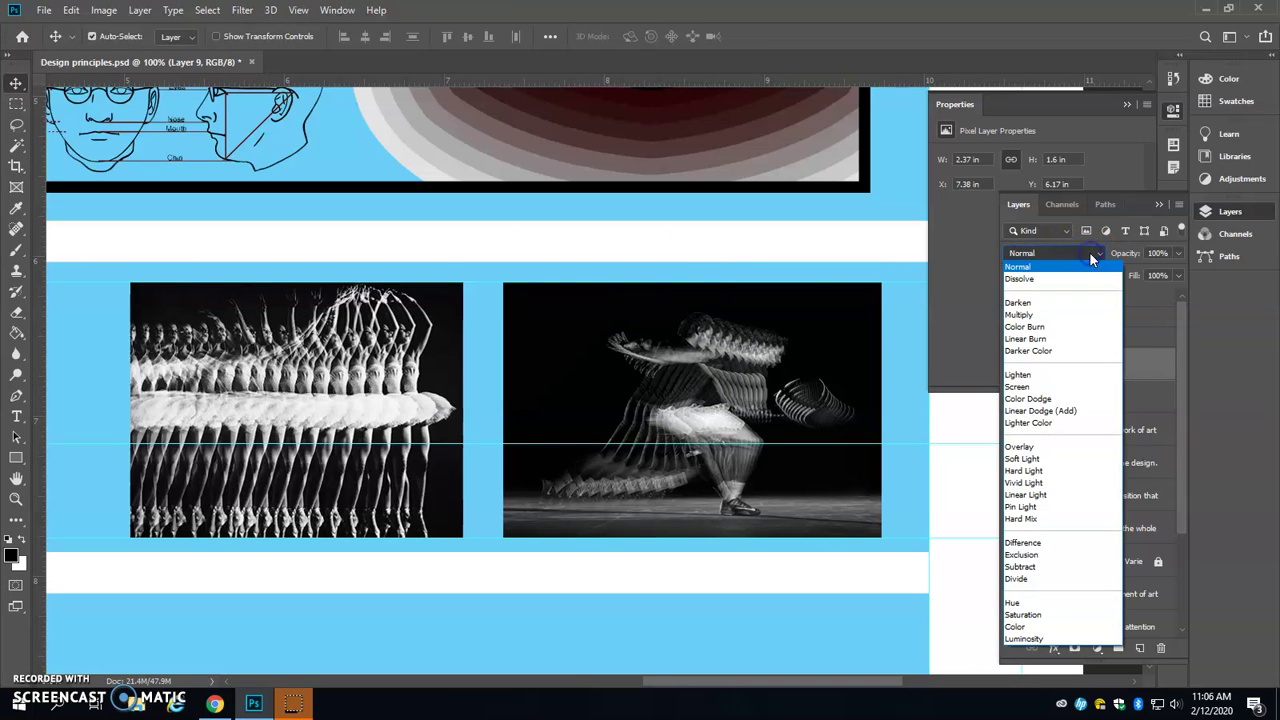
{"action": "left_click", "coordinate": [1075, 312]}
{"action": "left_click", "coordinate": [1095, 398]}
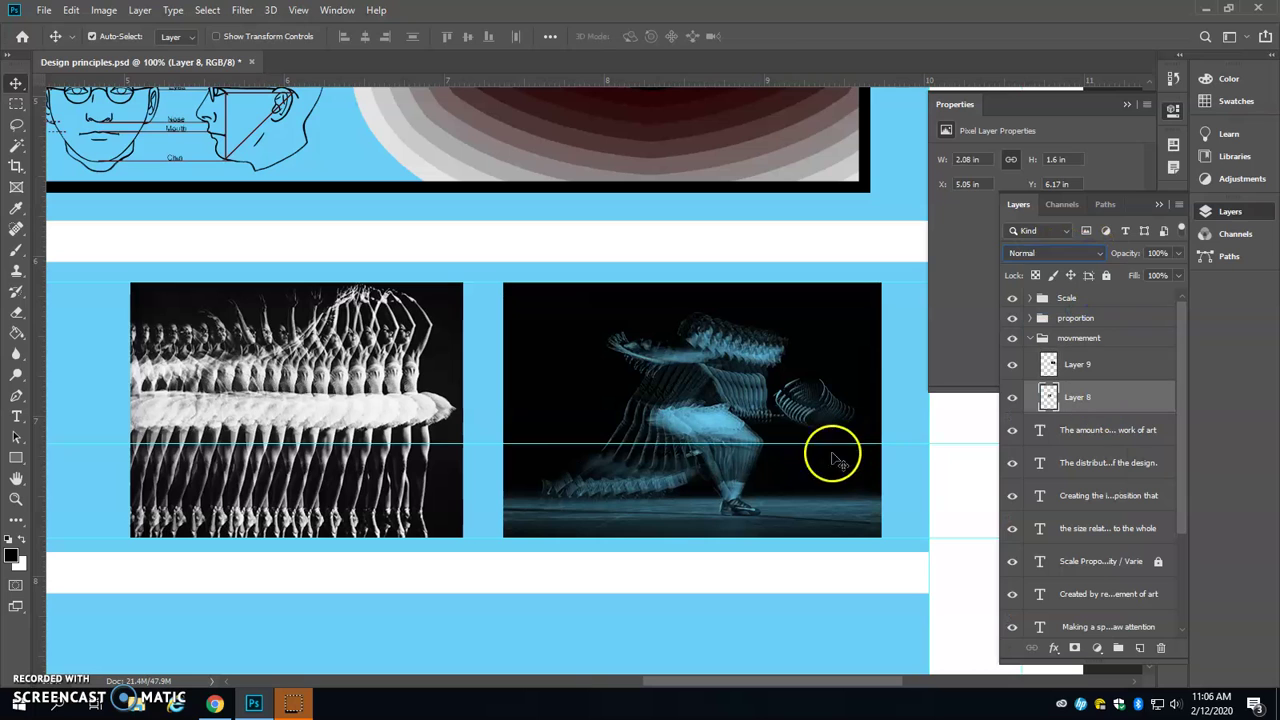
{"action": "left_click", "coordinate": [1057, 253]}
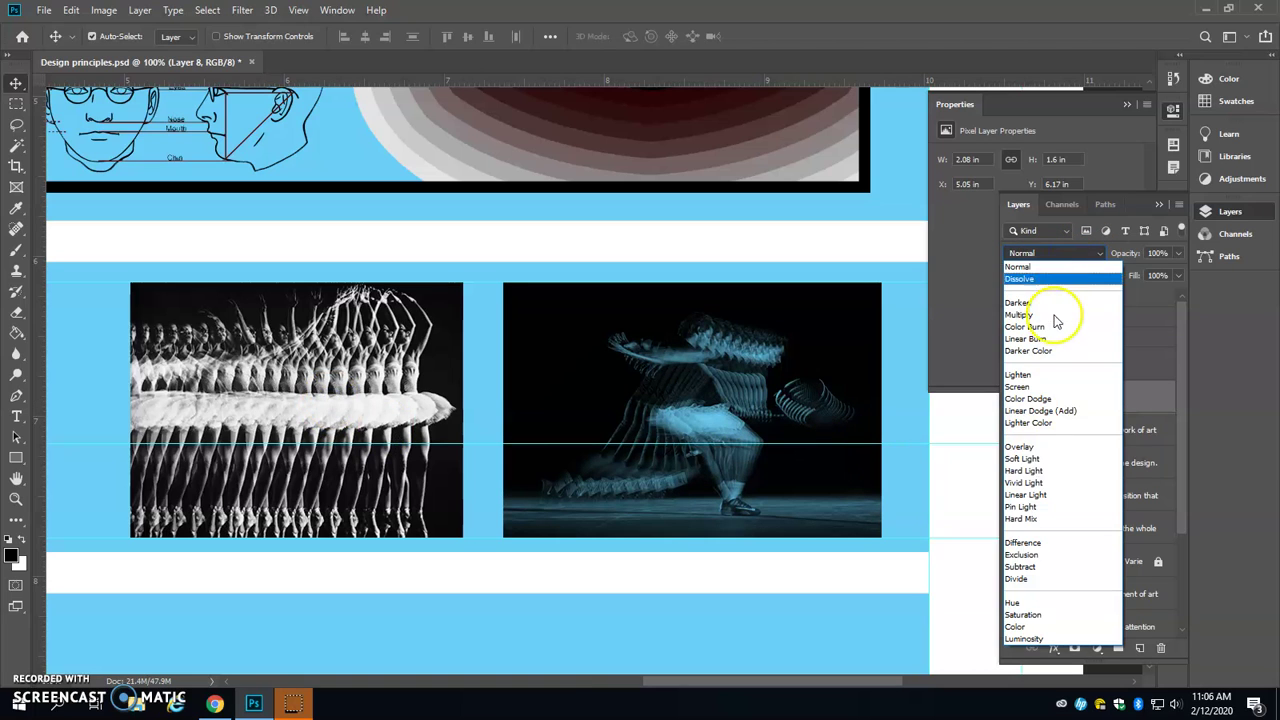
{"action": "left_click", "coordinate": [1052, 318]}
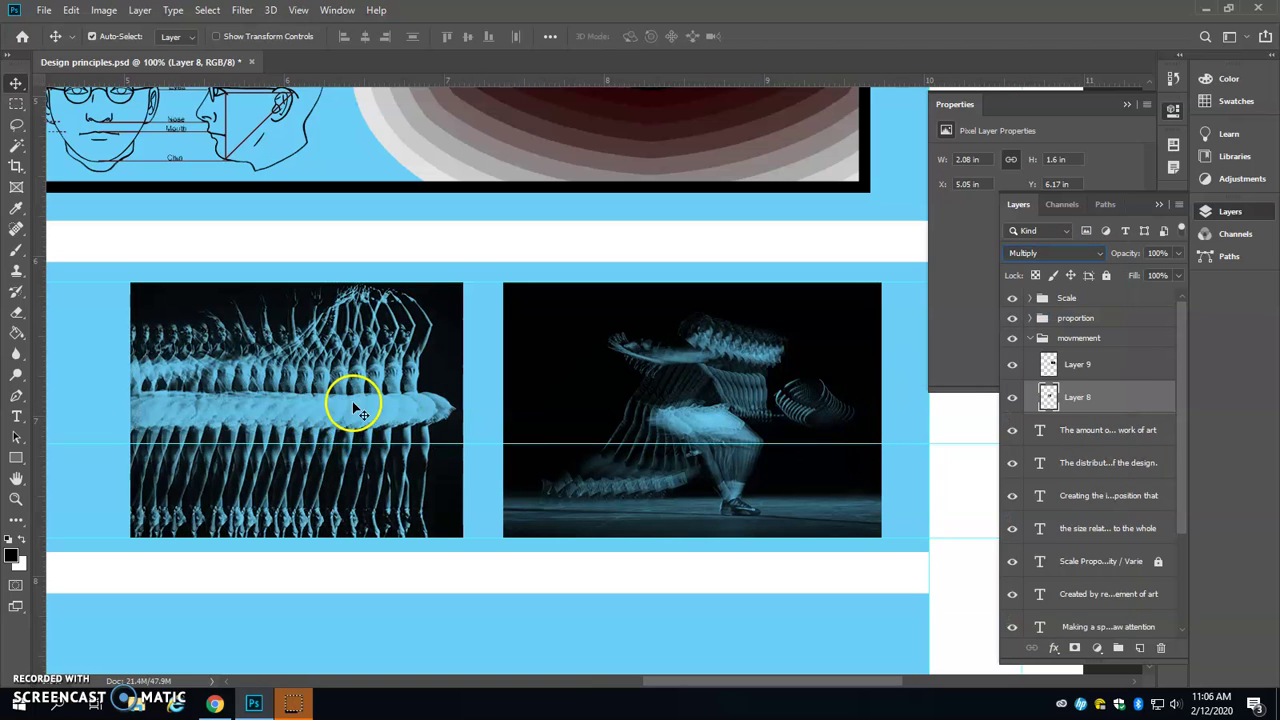
{"action": "key", "text": "ctrl+minus"}
{"action": "left_click_drag", "start_coordinate": [168, 471], "coordinate": [455, 219]}
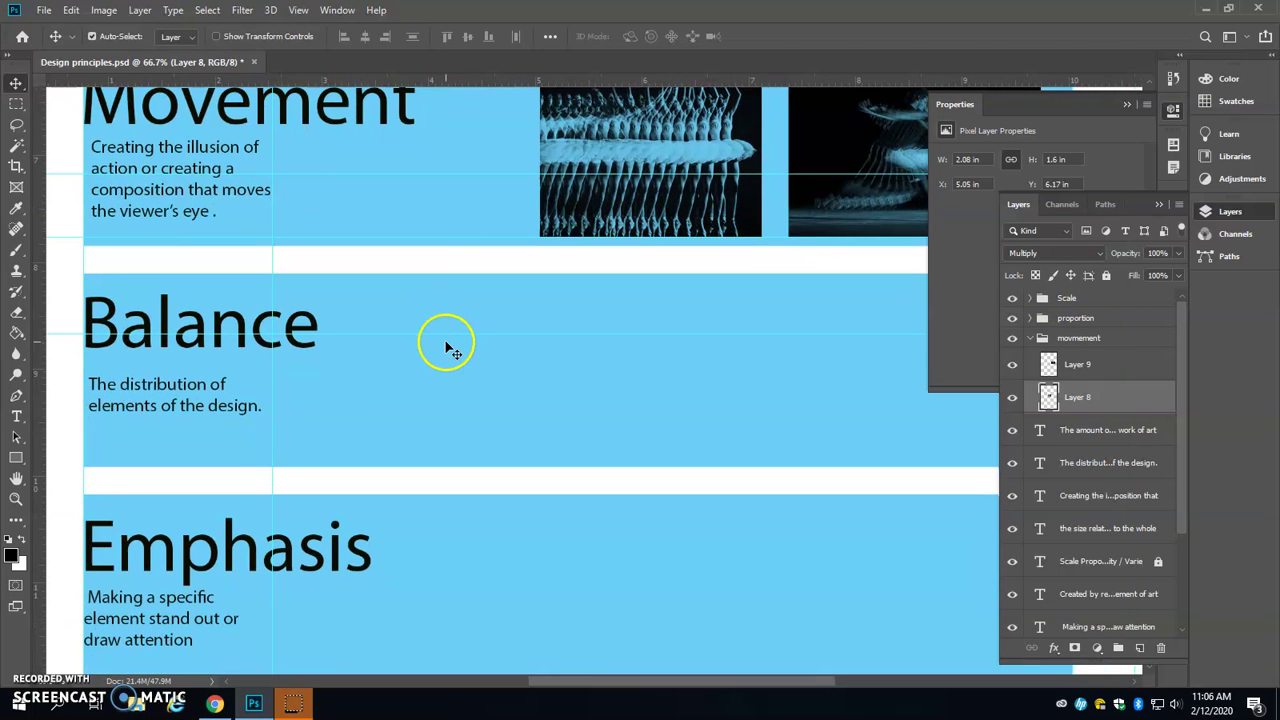
Collapse the movmement group and add a new balance layer group, undoing a misplaced move
{"action": "left_click_drag", "start_coordinate": [709, 318], "coordinate": [691, 247]}
{"action": "left_click", "coordinate": [978, 430]}
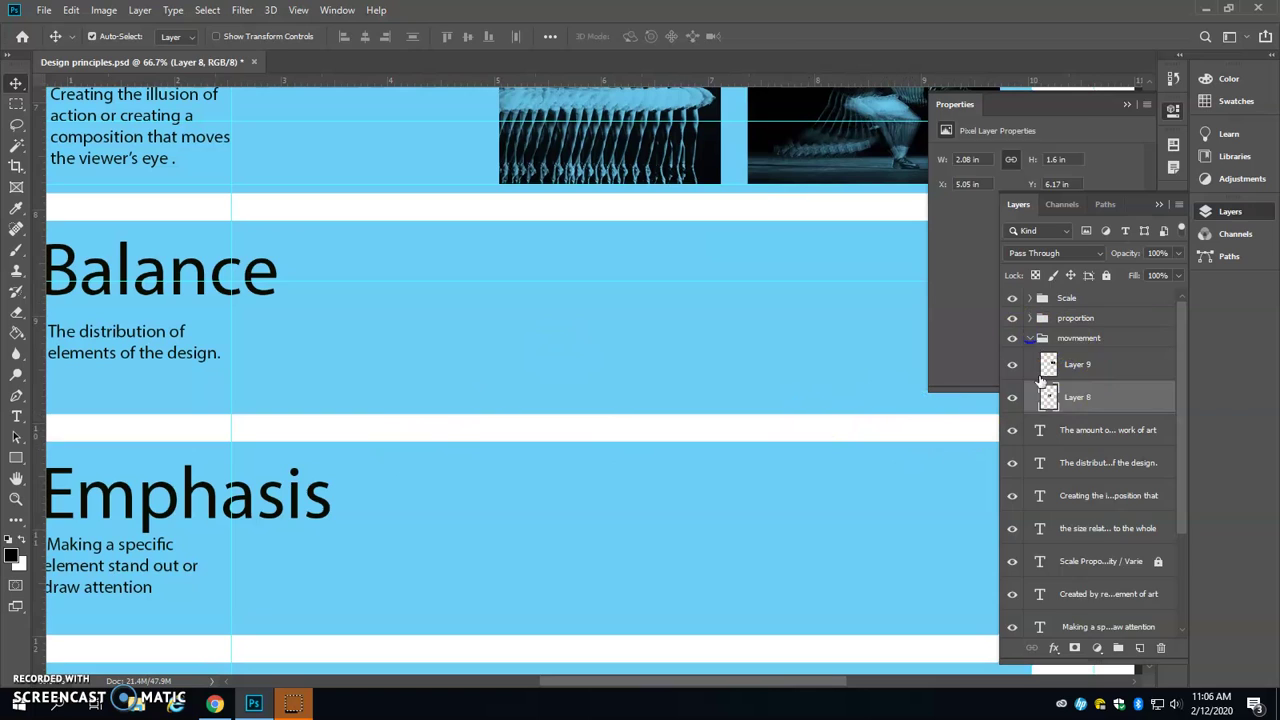
{"action": "left_click", "coordinate": [1030, 338]}
{"action": "left_click", "coordinate": [1117, 648]}
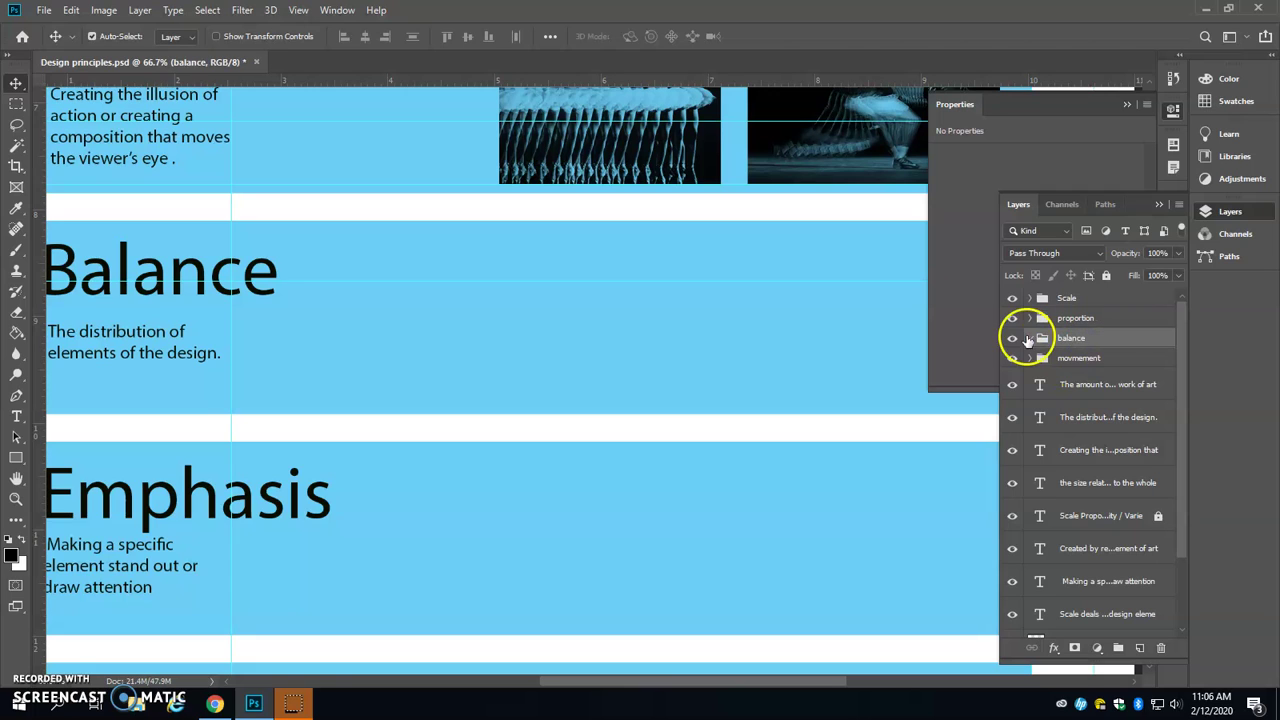
{"action": "left_click_drag", "start_coordinate": [1047, 340], "coordinate": [1047, 374]}
{"action": "key", "text": "ctrl+z"}
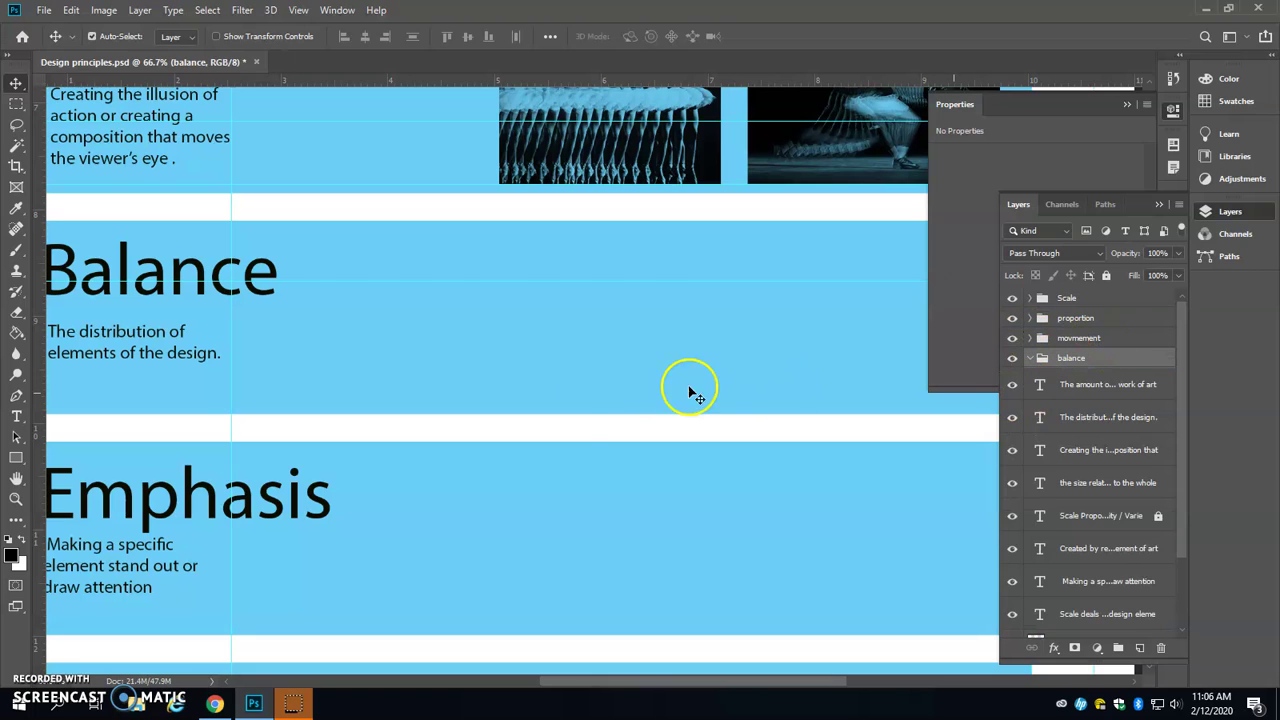
Start a text label in the Balance section and dismiss the locked-layer warning
{"action": "left_click", "coordinate": [16, 416]}
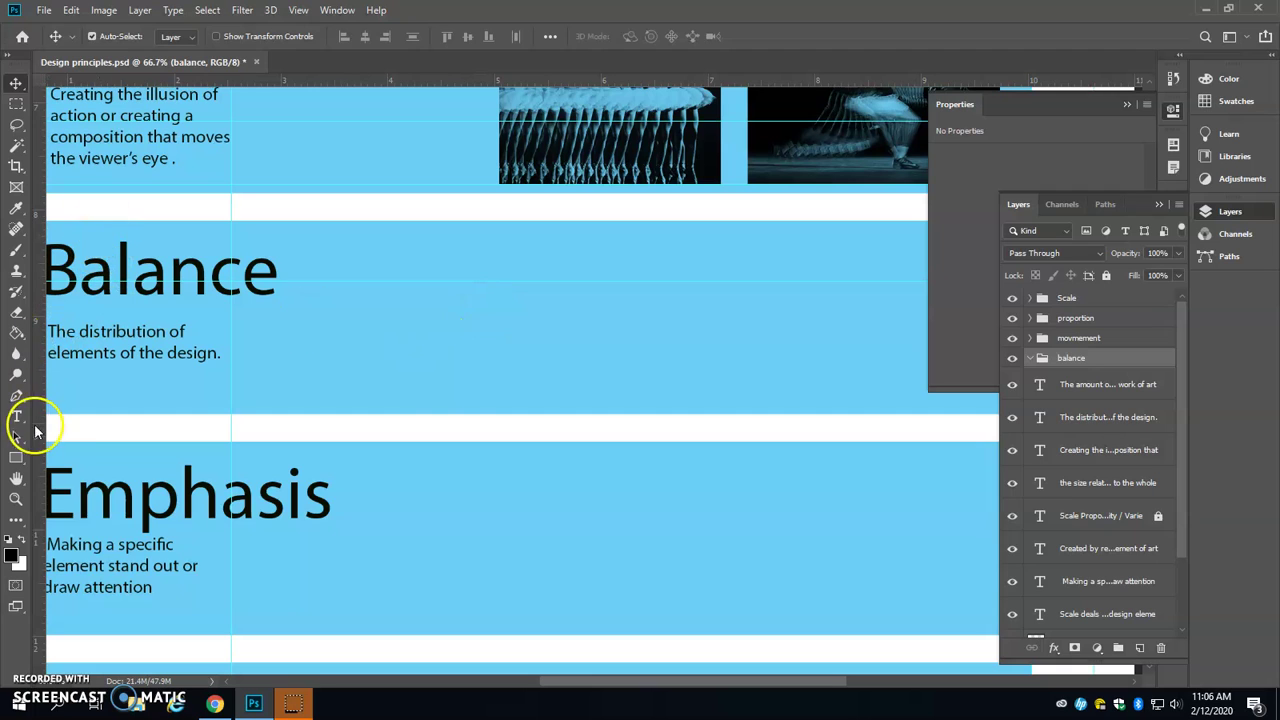
{"action": "left_click", "coordinate": [444, 396]}
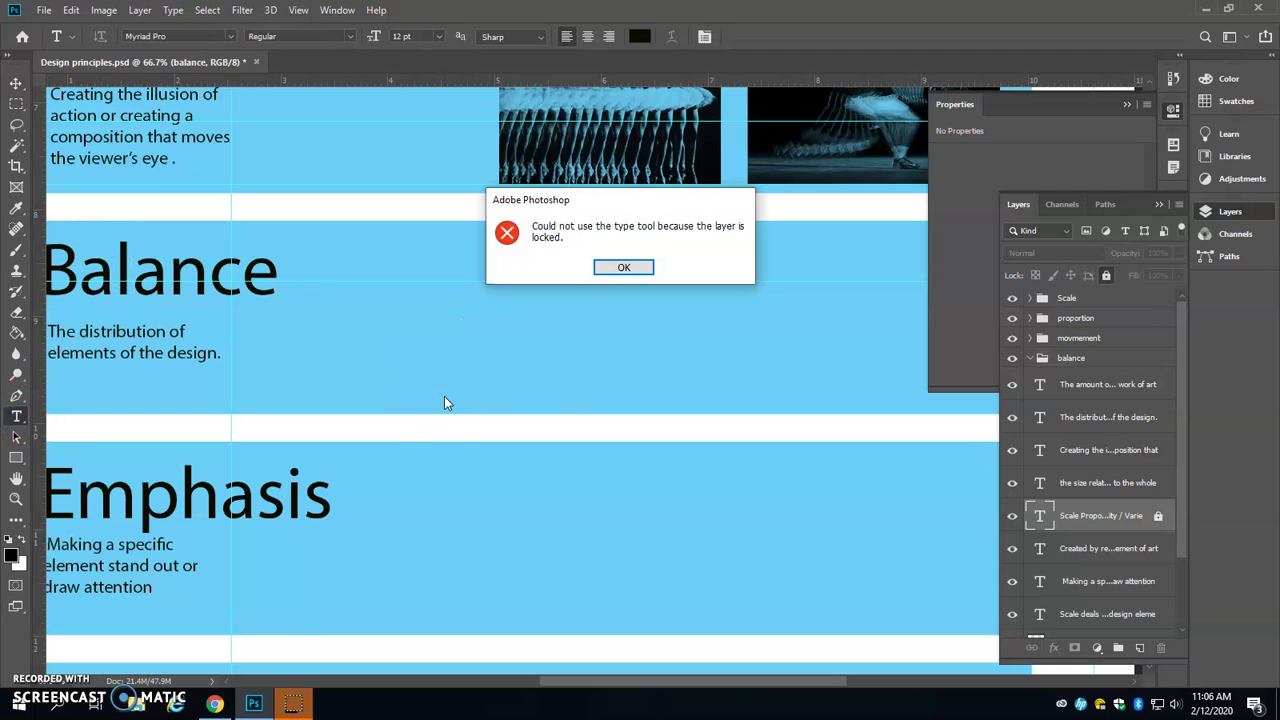
{"action": "left_click", "coordinate": [625, 267]}
Type a 'Regular' label and move it to the lower left of the Balance section
{"action": "left_click", "coordinate": [692, 372]}
{"action": "left_click", "coordinate": [751, 380]}
{"action": "type", "text": "Reg"}
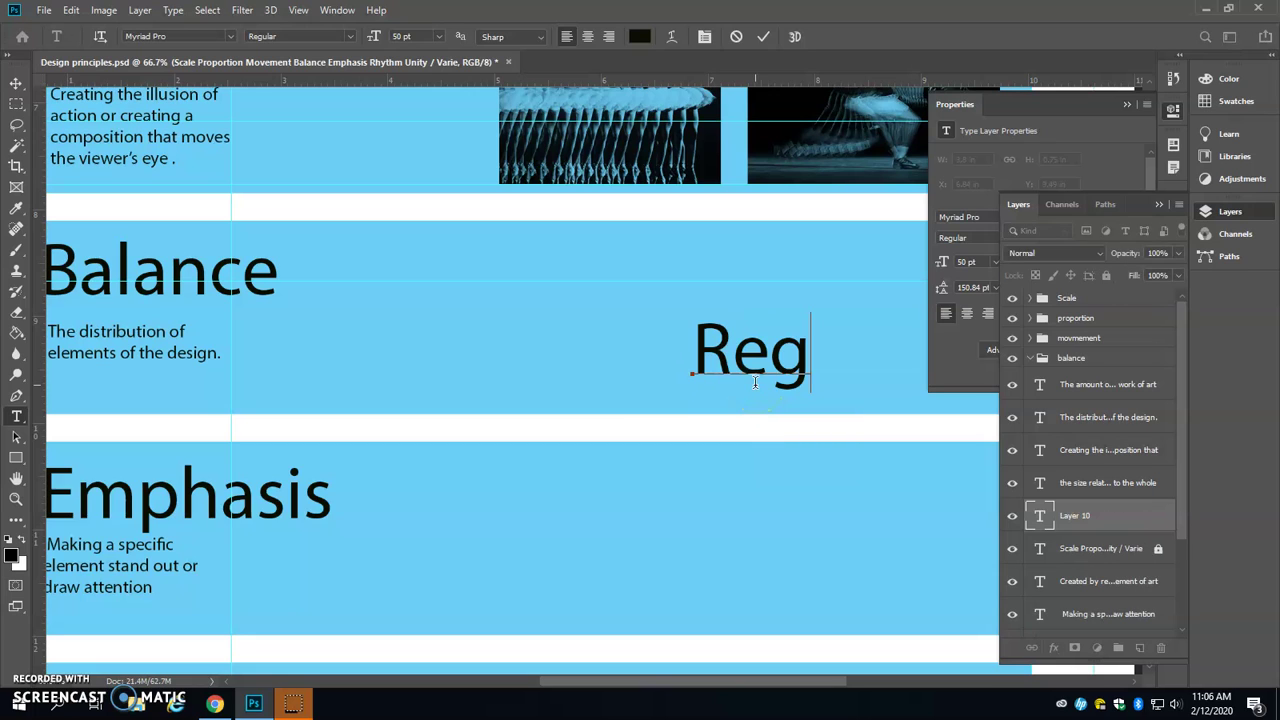
{"action": "left_click", "coordinate": [20, 86]}
{"action": "left_click_drag", "start_coordinate": [720, 350], "coordinate": [467, 390]}
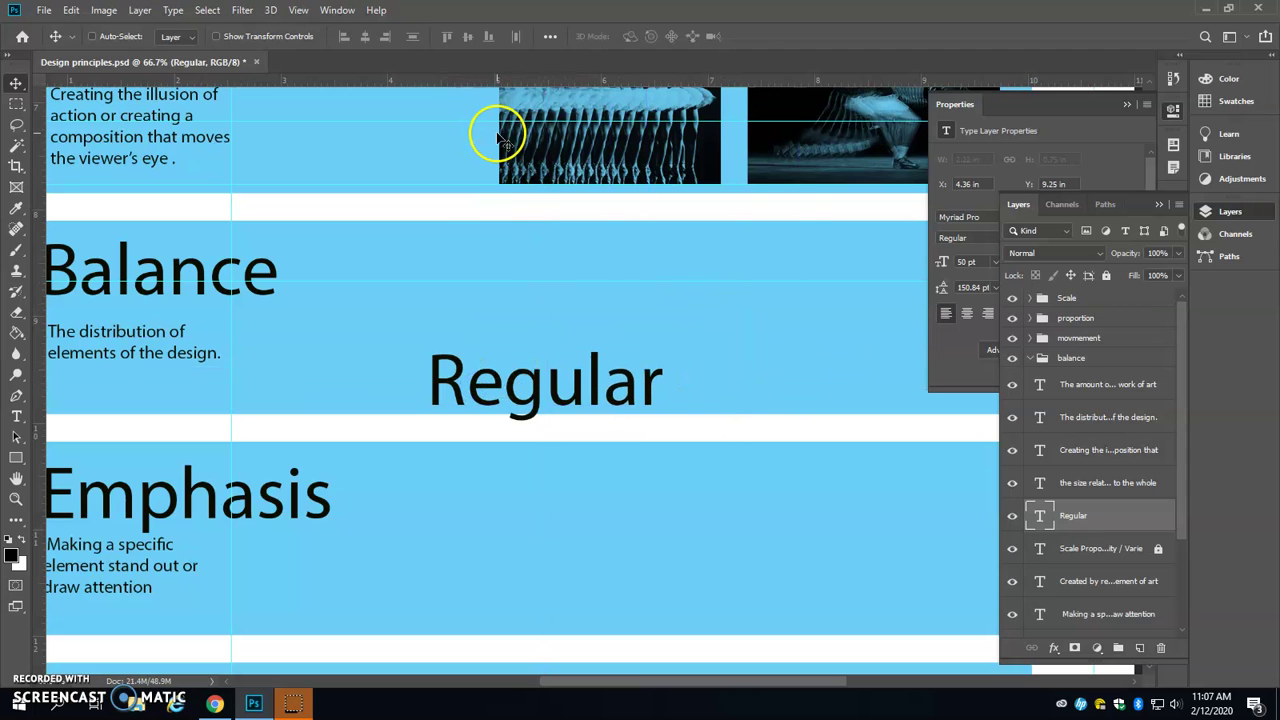
Set the Regular label's font size to 12 pt
{"action": "key", "text": "ctrl+t"}
{"action": "left_click_drag", "start_coordinate": [663, 346], "coordinate": [571, 390]}
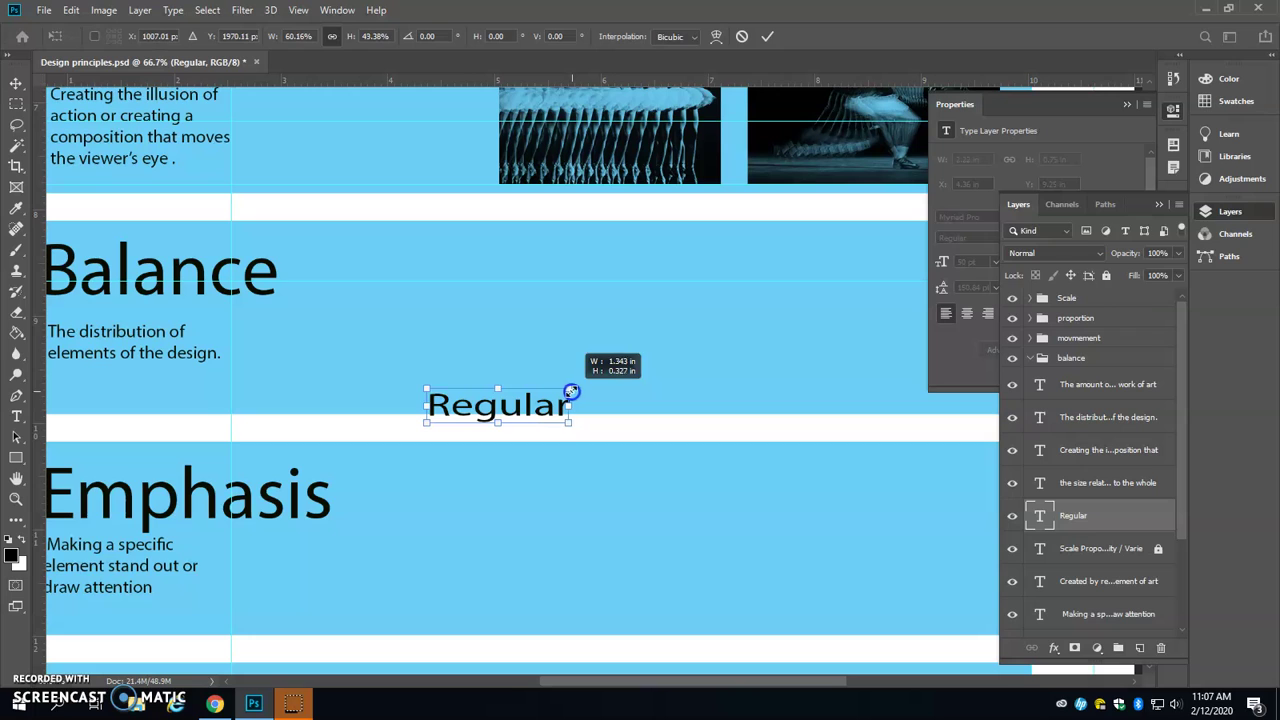
{"action": "key", "text": "Escape"}
{"action": "left_click", "coordinate": [16, 413]}
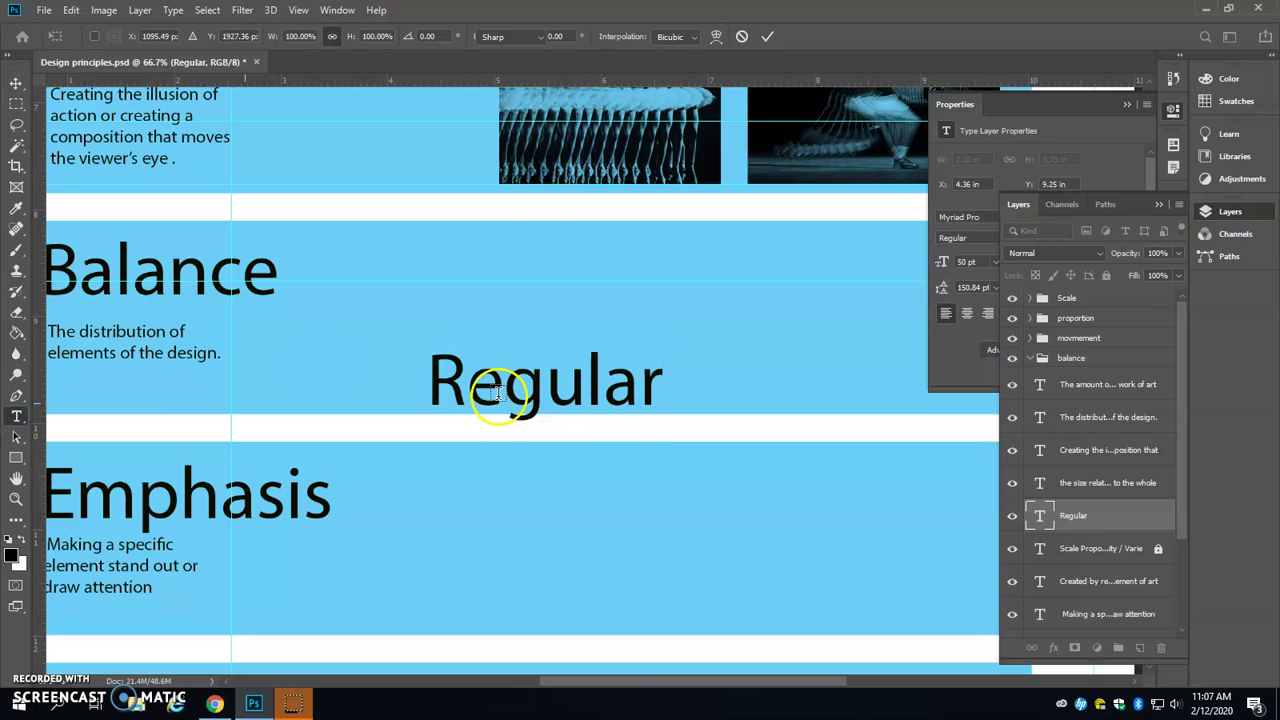
{"action": "left_click_drag", "start_coordinate": [434, 391], "coordinate": [694, 393]}
{"action": "left_click", "coordinate": [438, 36]}
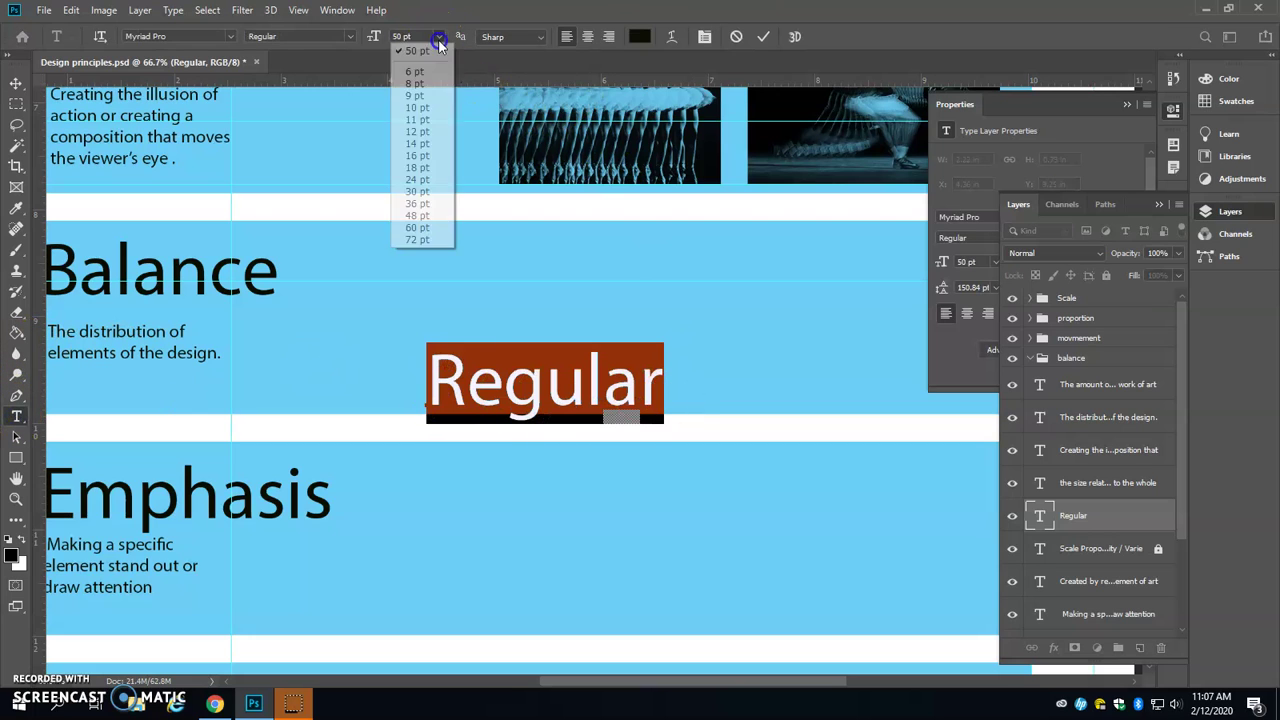
{"action": "left_click", "coordinate": [434, 133]}
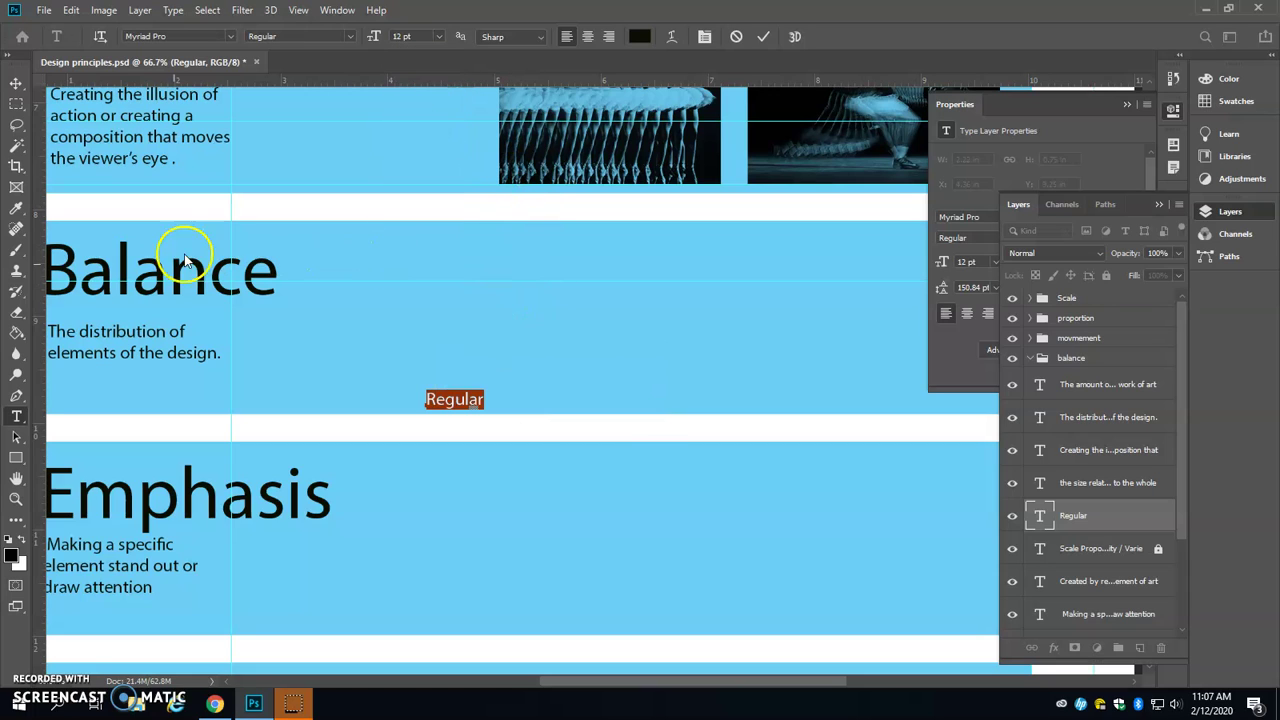
{"action": "left_click", "coordinate": [763, 36]}
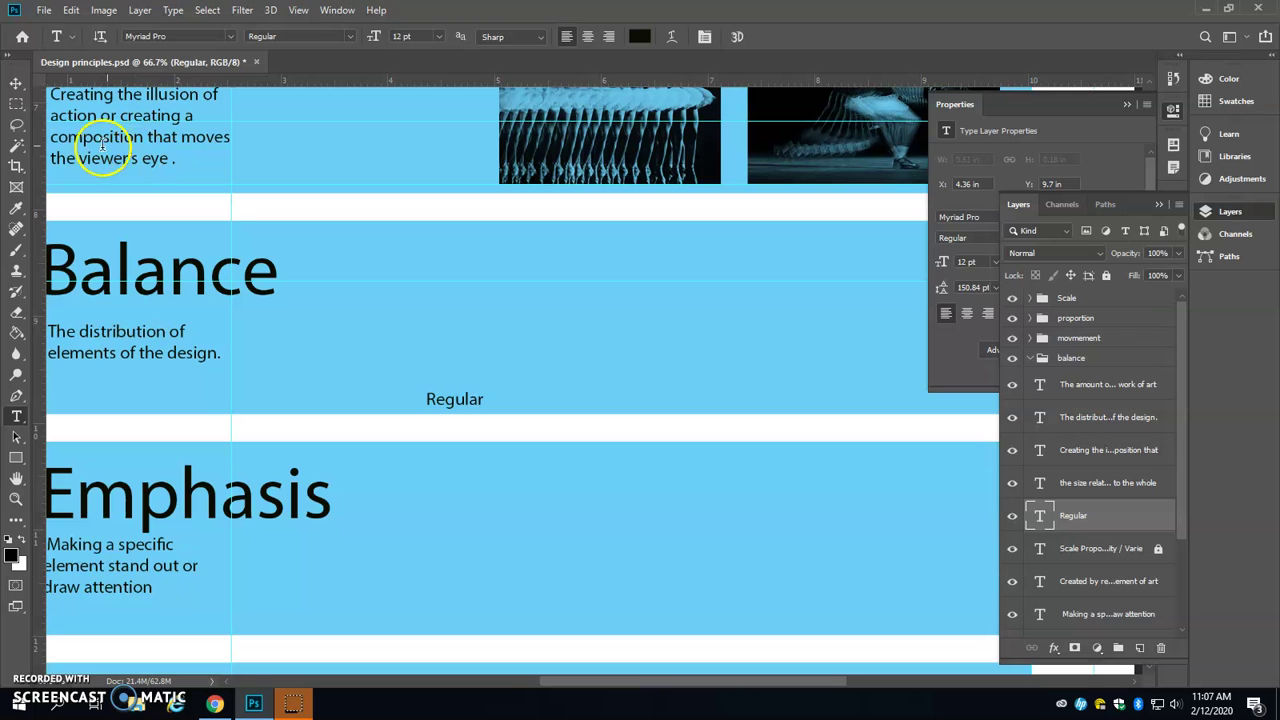
{"action": "left_click", "coordinate": [16, 83]}
Duplicate the Regular label to the right and retype the middle copy as 'Random'
{"action": "left_click_drag", "start_coordinate": [450, 401], "coordinate": [727, 414]}
{"action": "left_click_drag", "start_coordinate": [829, 414], "coordinate": [642, 408]}
{"action": "left_click", "coordinate": [16, 416]}
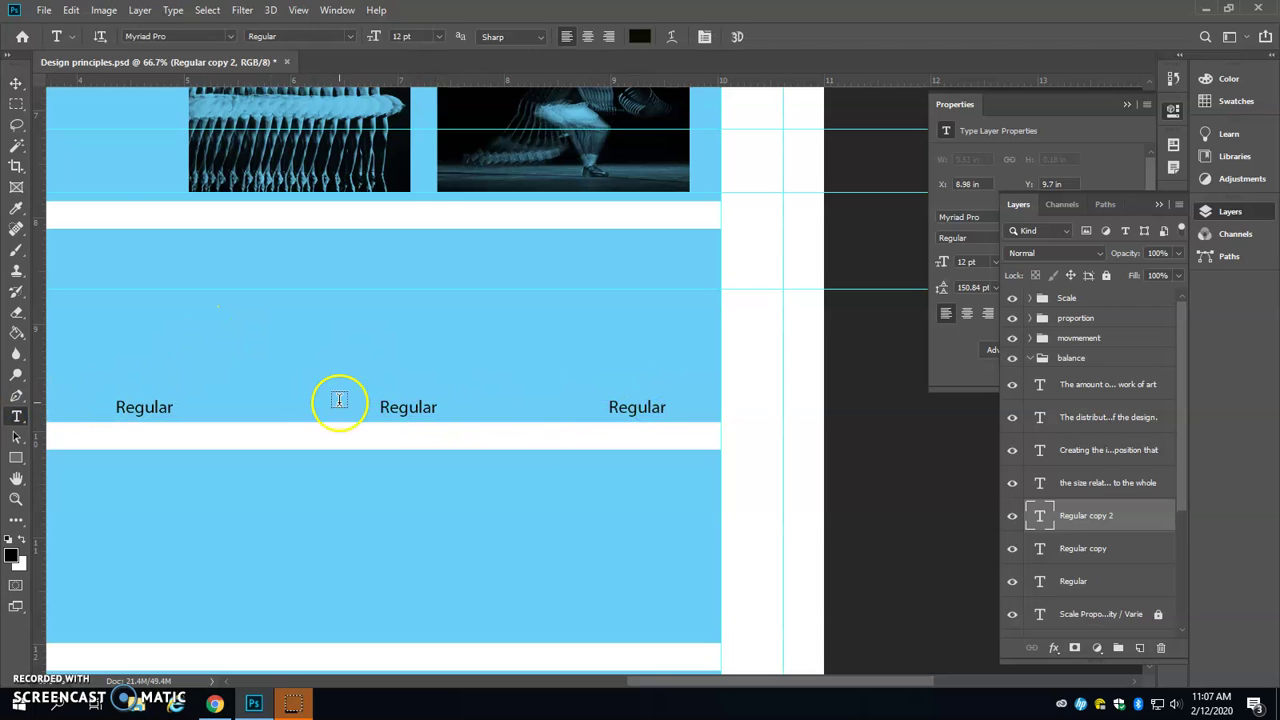
{"action": "left_click", "coordinate": [388, 408]}
{"action": "left_click_drag", "start_coordinate": [380, 408], "coordinate": [486, 406]}
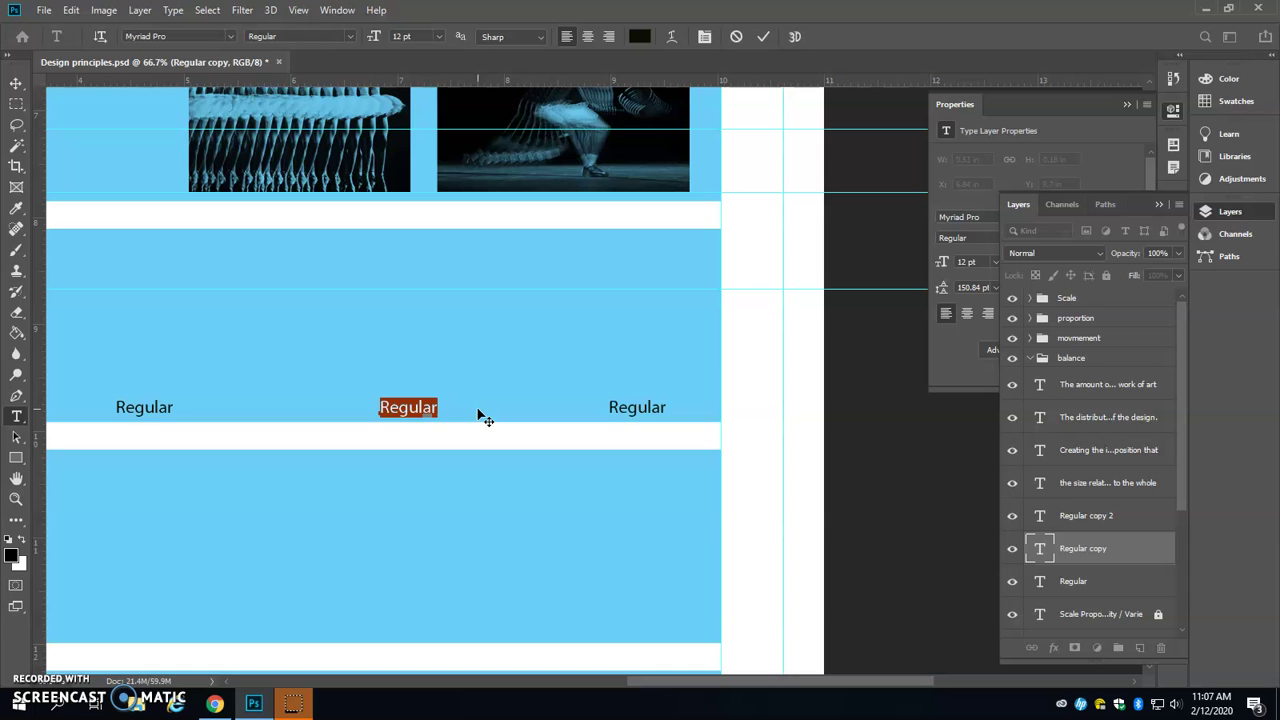
{"action": "type", "text": "Random"}
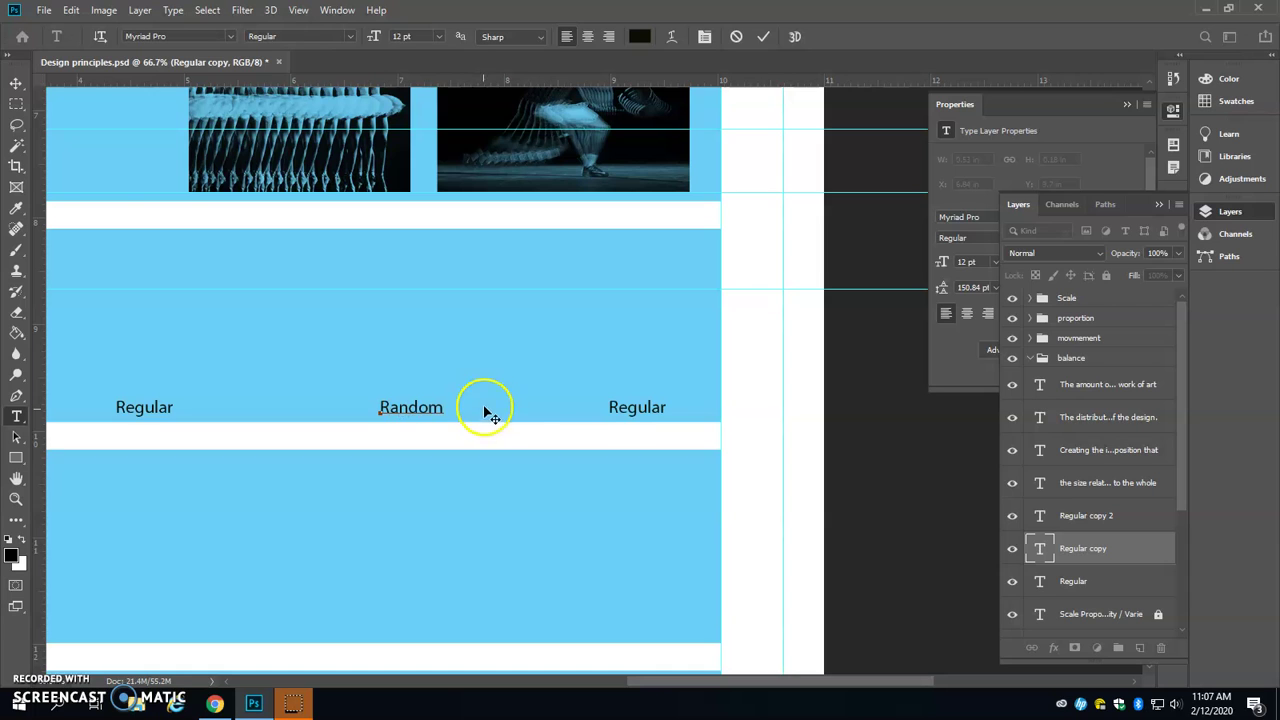
{"action": "left_click", "coordinate": [763, 36]}
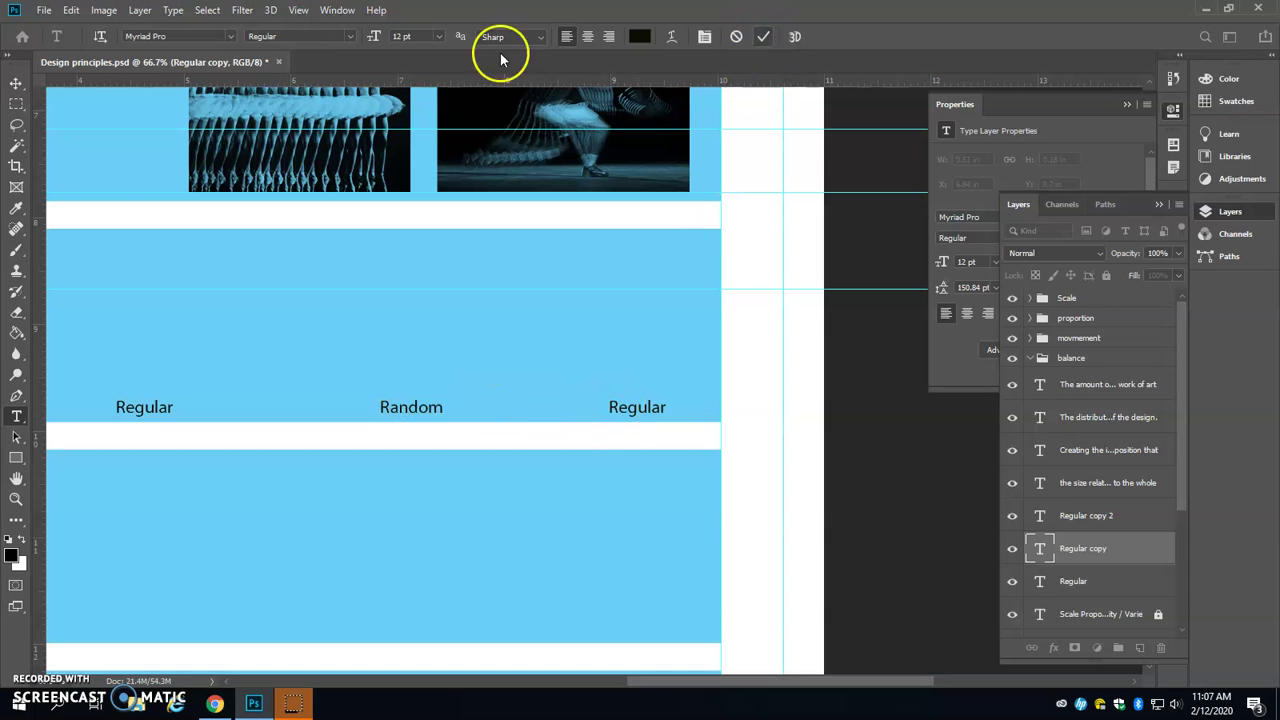
{"action": "left_click", "coordinate": [16, 84]}
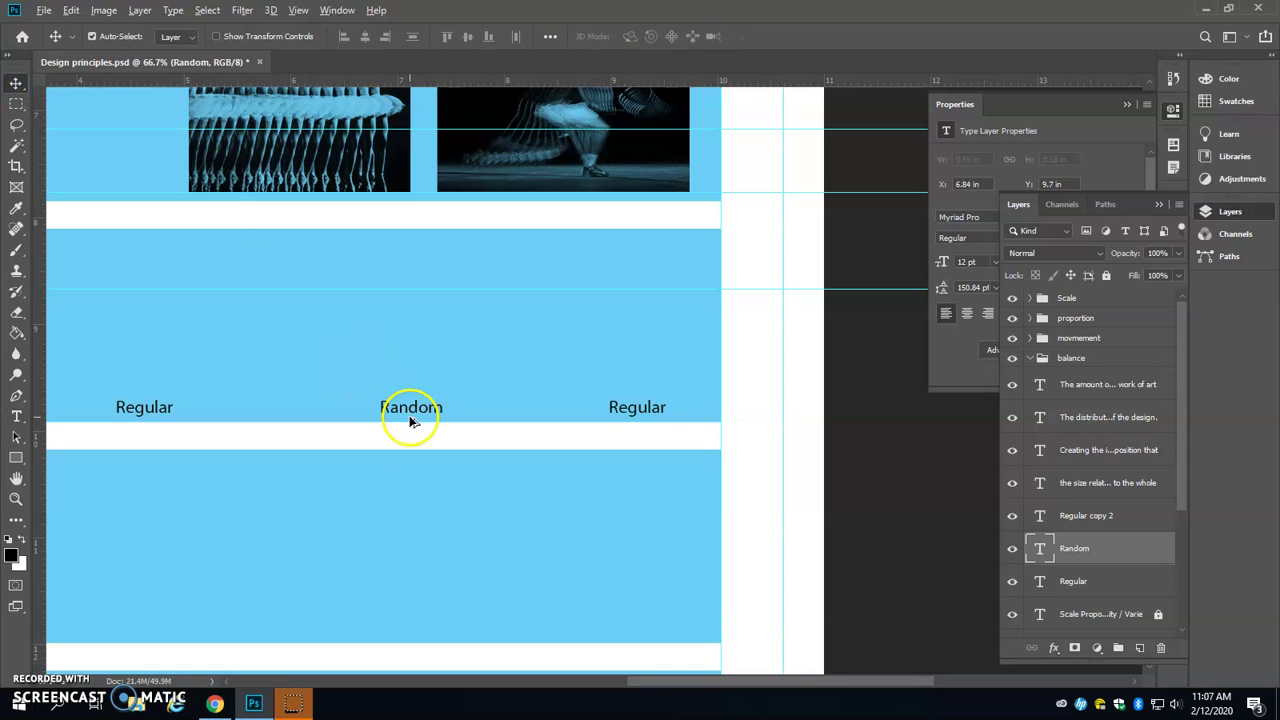
Retype the third label as 'Progressive' and commit it
{"action": "left_click", "coordinate": [16, 416]}
{"action": "left_click", "coordinate": [612, 407]}
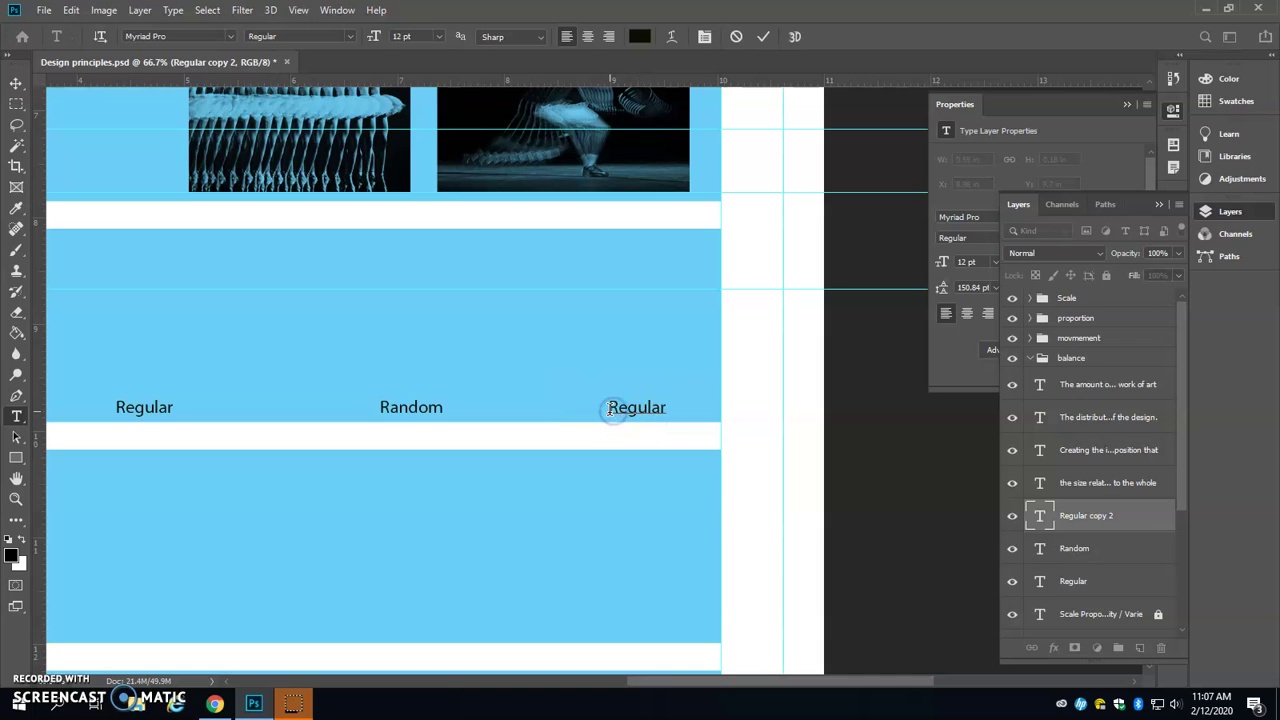
{"action": "left_click_drag", "start_coordinate": [605, 408], "coordinate": [691, 410]}
{"action": "type", "text": "Progressive"}
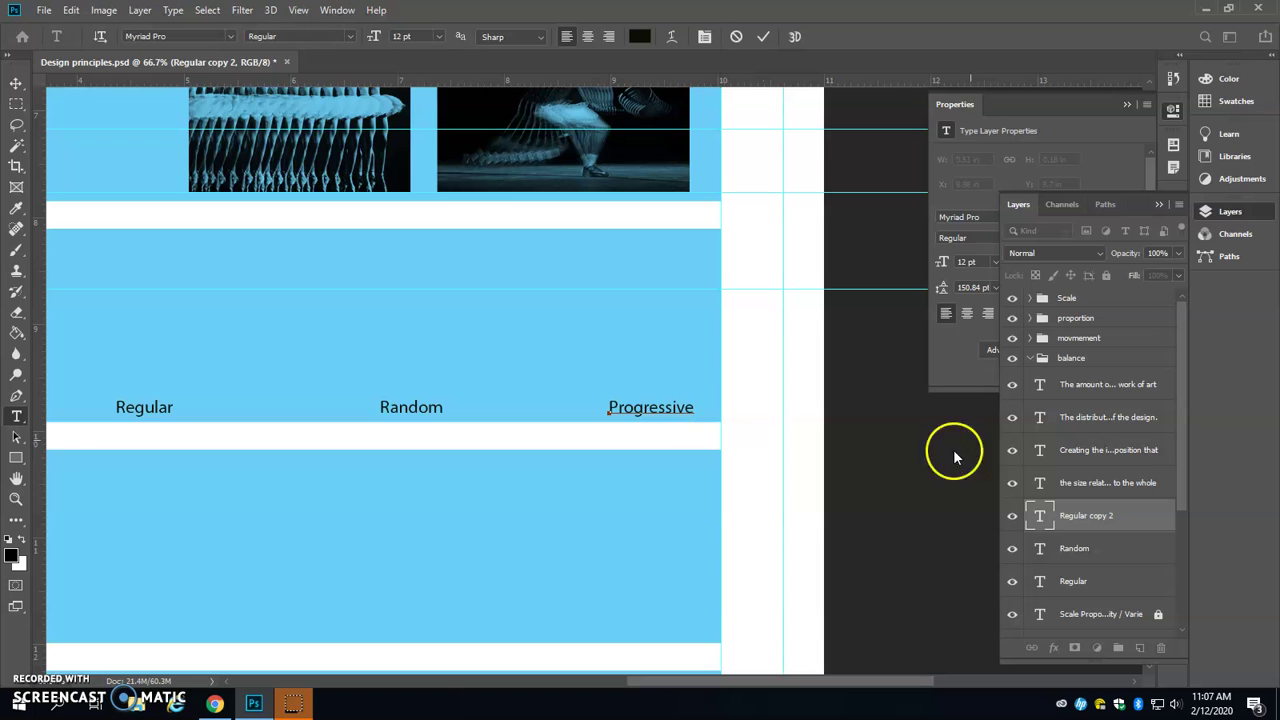
{"action": "left_click", "coordinate": [764, 37]}
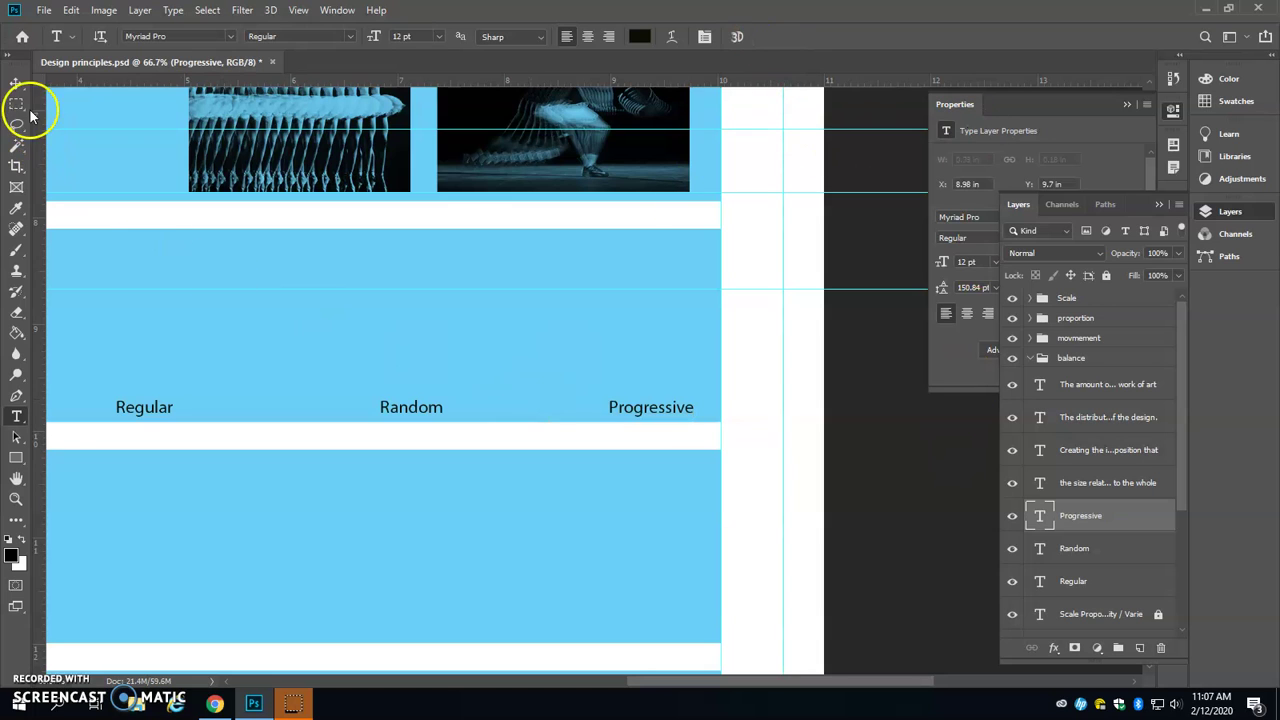
{"action": "left_click", "coordinate": [16, 82]}
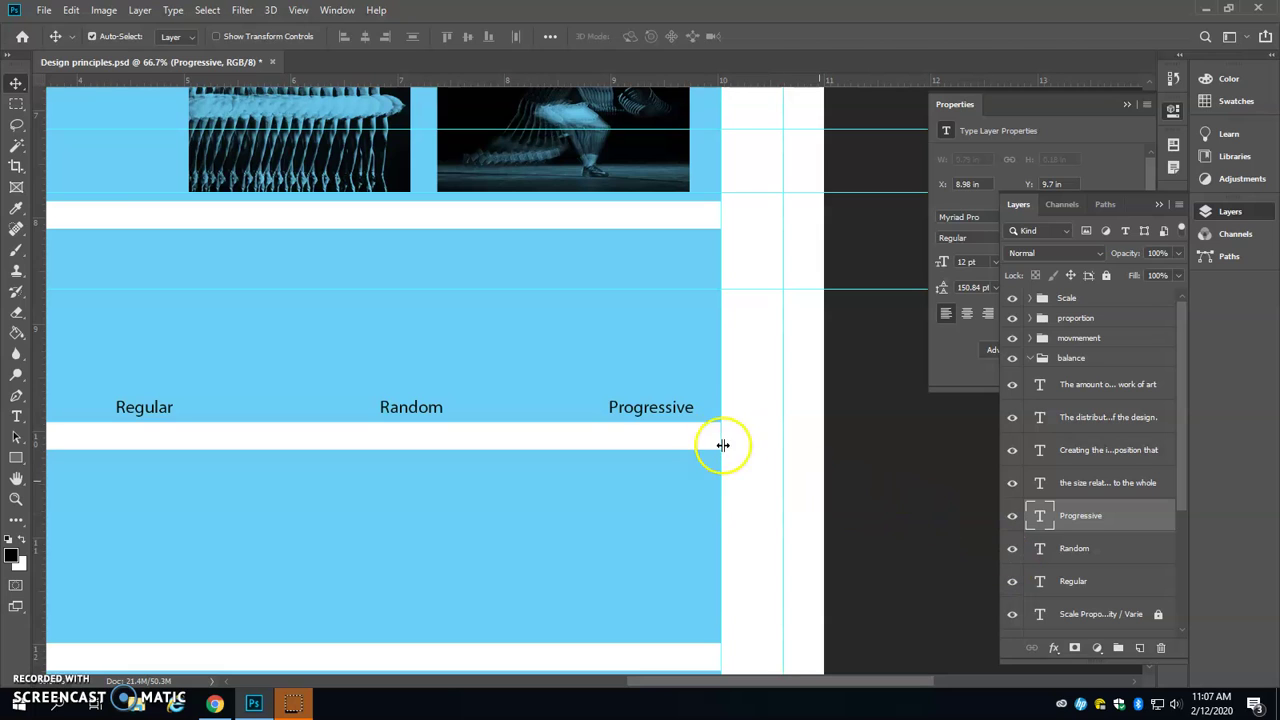
Move the Regular, Random and Progressive label layers into the balance group
{"action": "left_click", "coordinate": [1092, 612]}
{"action": "left_click", "coordinate": [1089, 527]}
{"action": "left_click", "coordinate": [1104, 597], "text": "shift"}
{"action": "left_click_drag", "start_coordinate": [1063, 514], "coordinate": [1069, 358]}
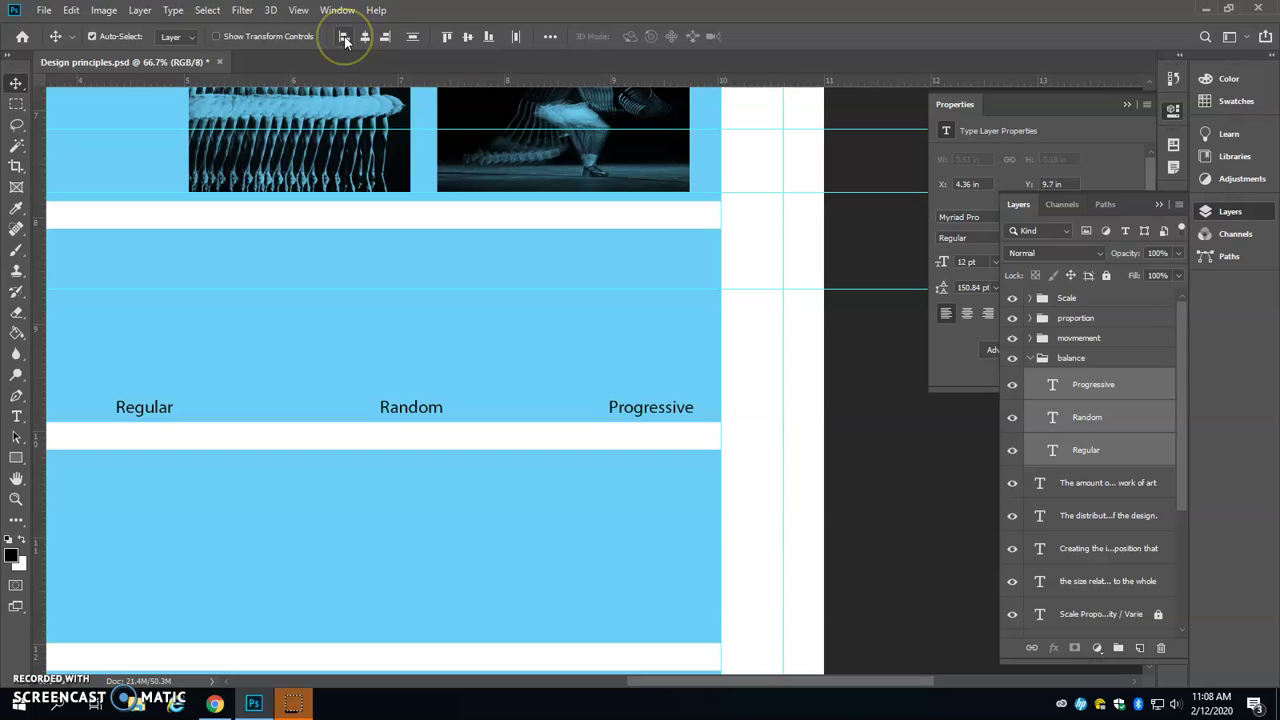
{"action": "left_click", "coordinate": [486, 37]}
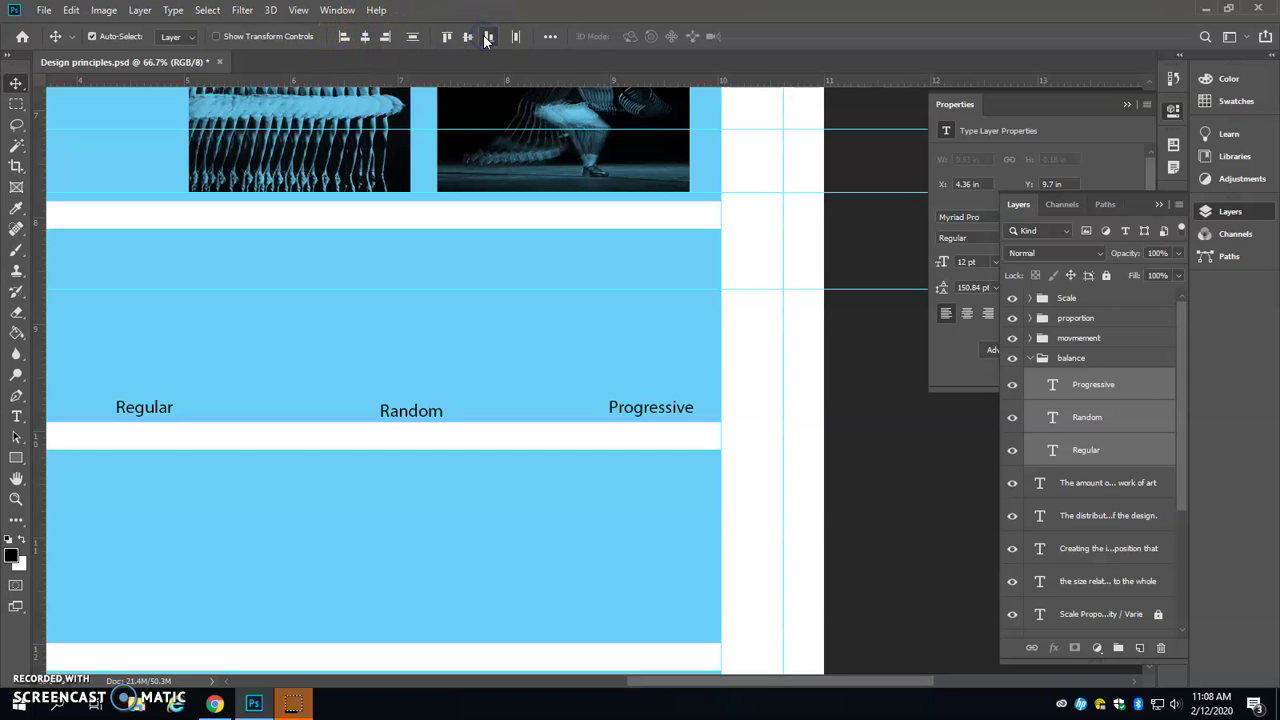
{"action": "left_click", "coordinate": [1095, 545]}
Raise the Random label slightly, then align the three labels' bottom edges
{"action": "left_click", "coordinate": [1120, 425]}
{"action": "left_click_drag", "start_coordinate": [393, 412], "coordinate": [395, 367]}
{"action": "left_click", "coordinate": [1128, 450]}
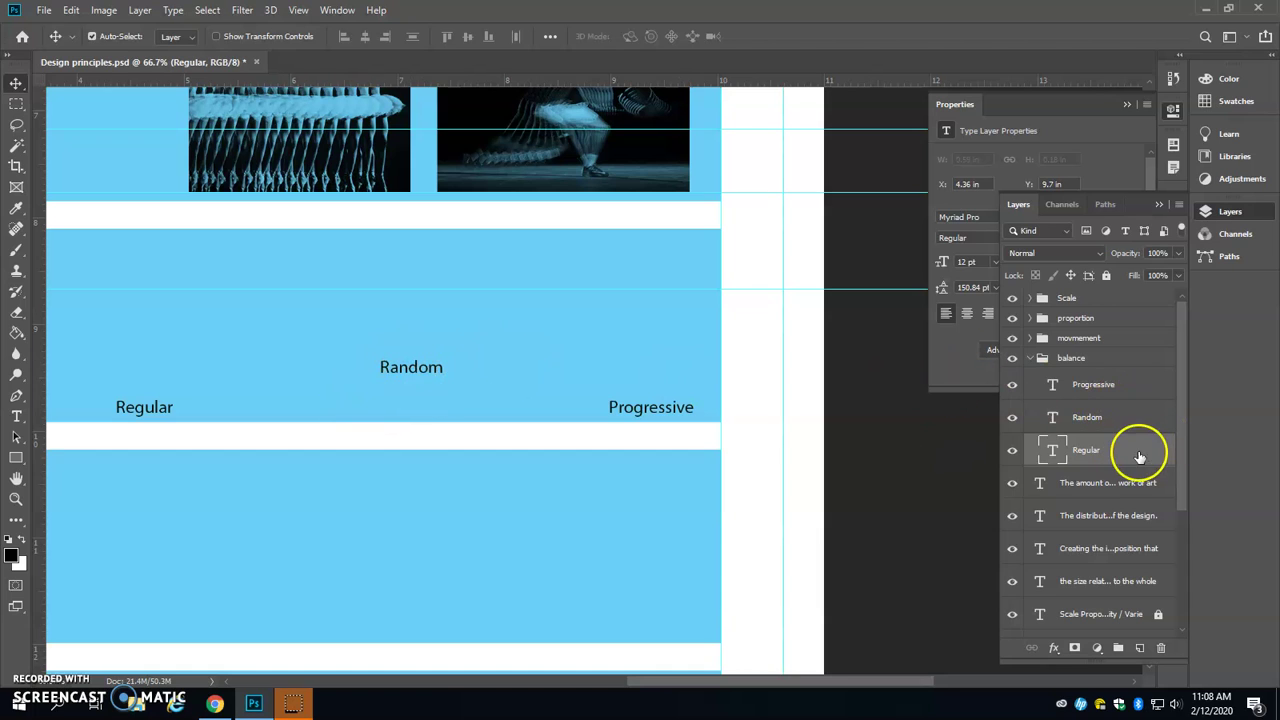
{"action": "left_click", "coordinate": [1105, 388], "text": "shift"}
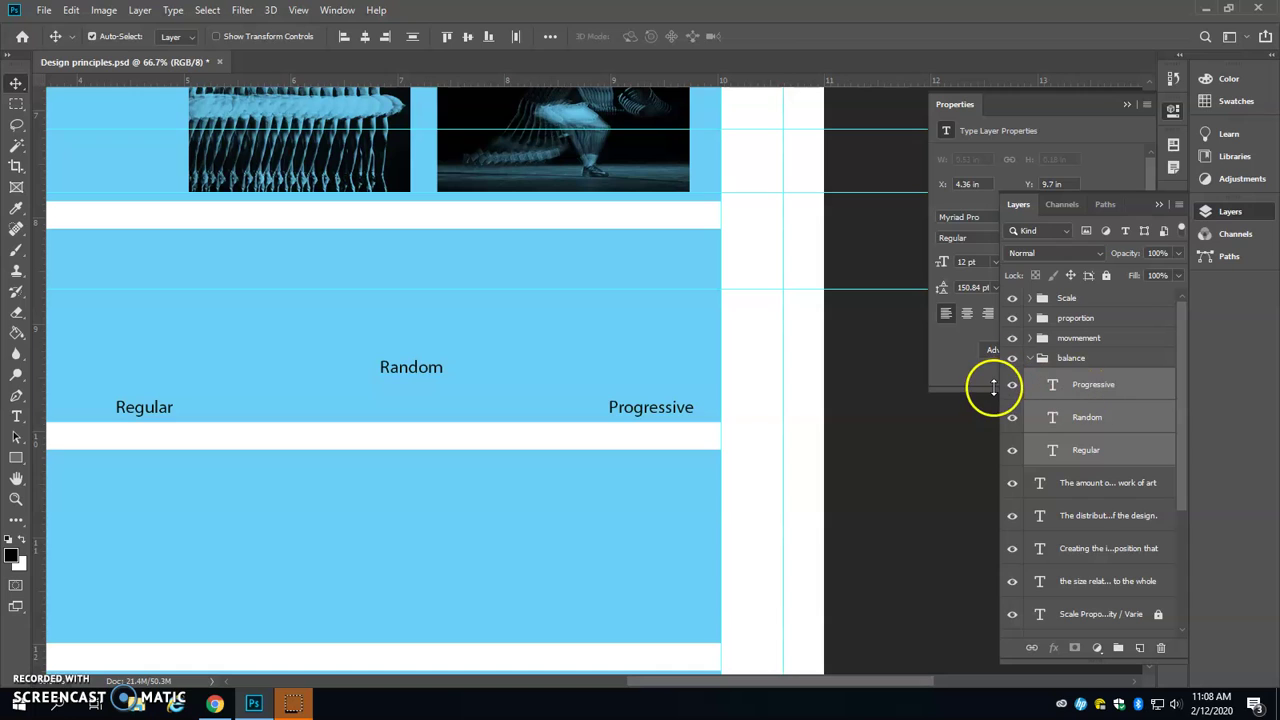
{"action": "left_click", "coordinate": [486, 37]}
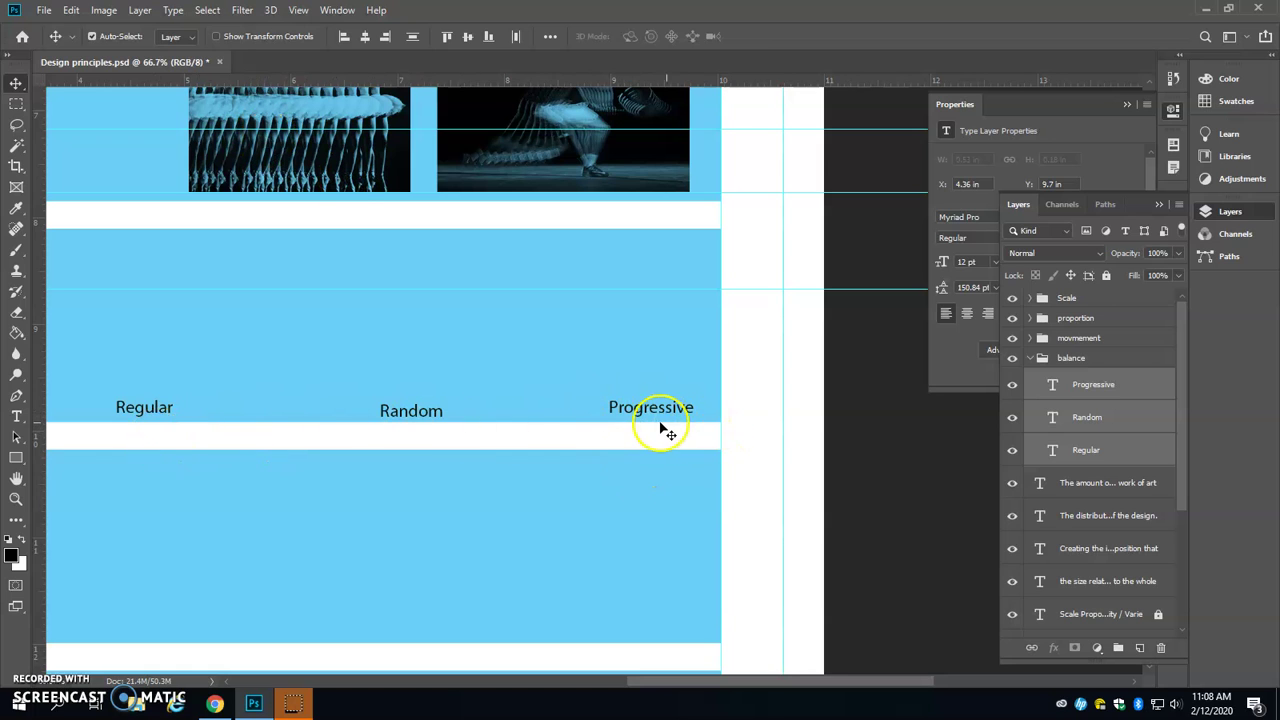
{"action": "left_click", "coordinate": [366, 37]}
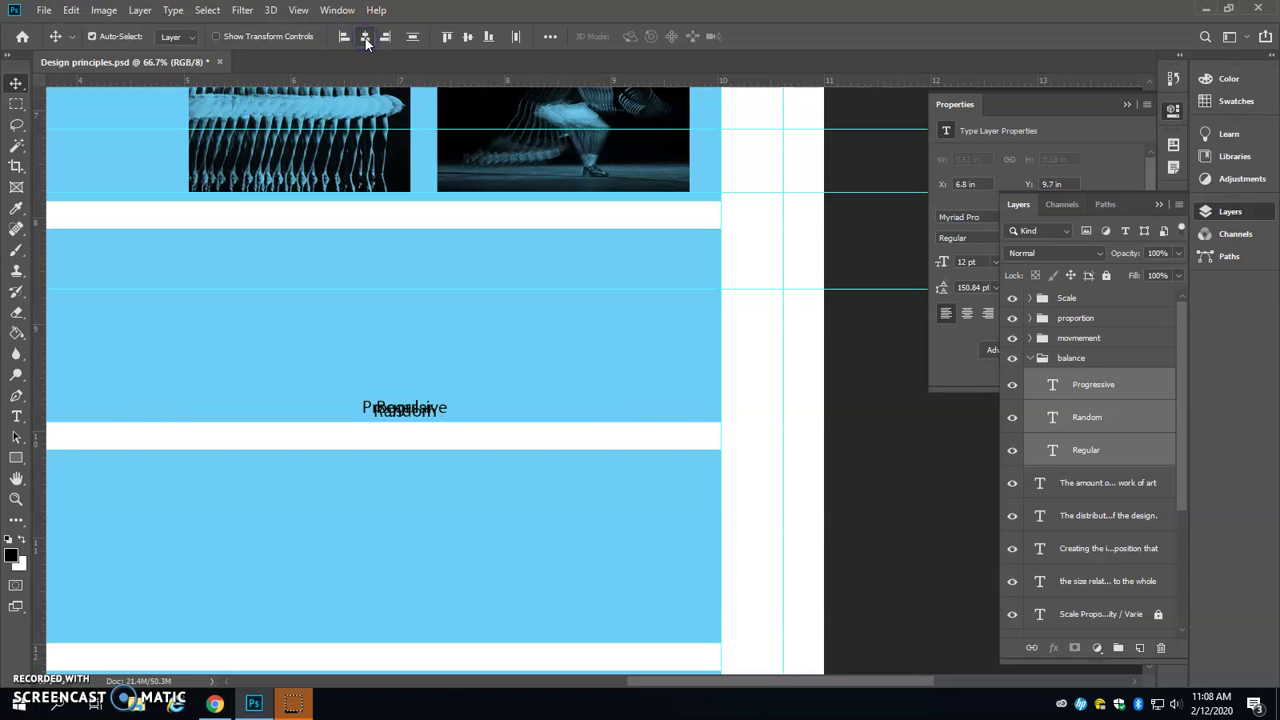
{"action": "key", "text": "ctrl+z"}
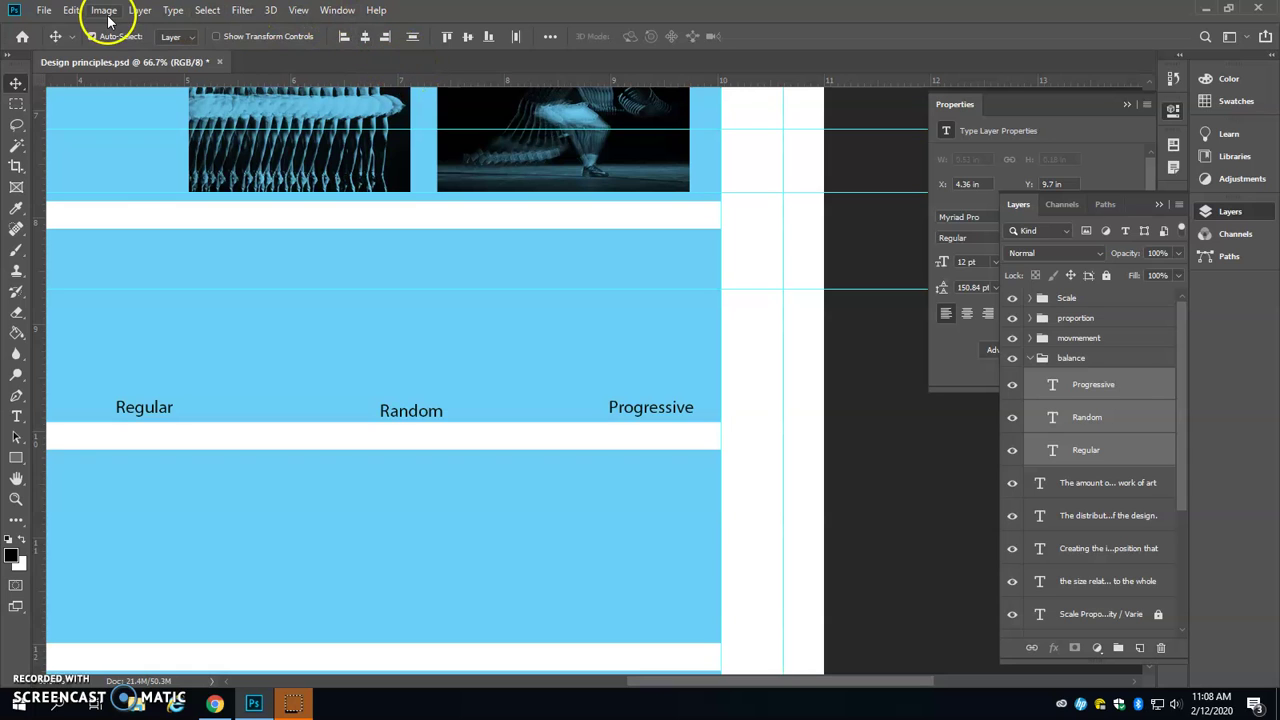
Distribute the three labels evenly by their horizontal centers via Layer > Distribute
{"action": "left_click", "coordinate": [74, 11]}
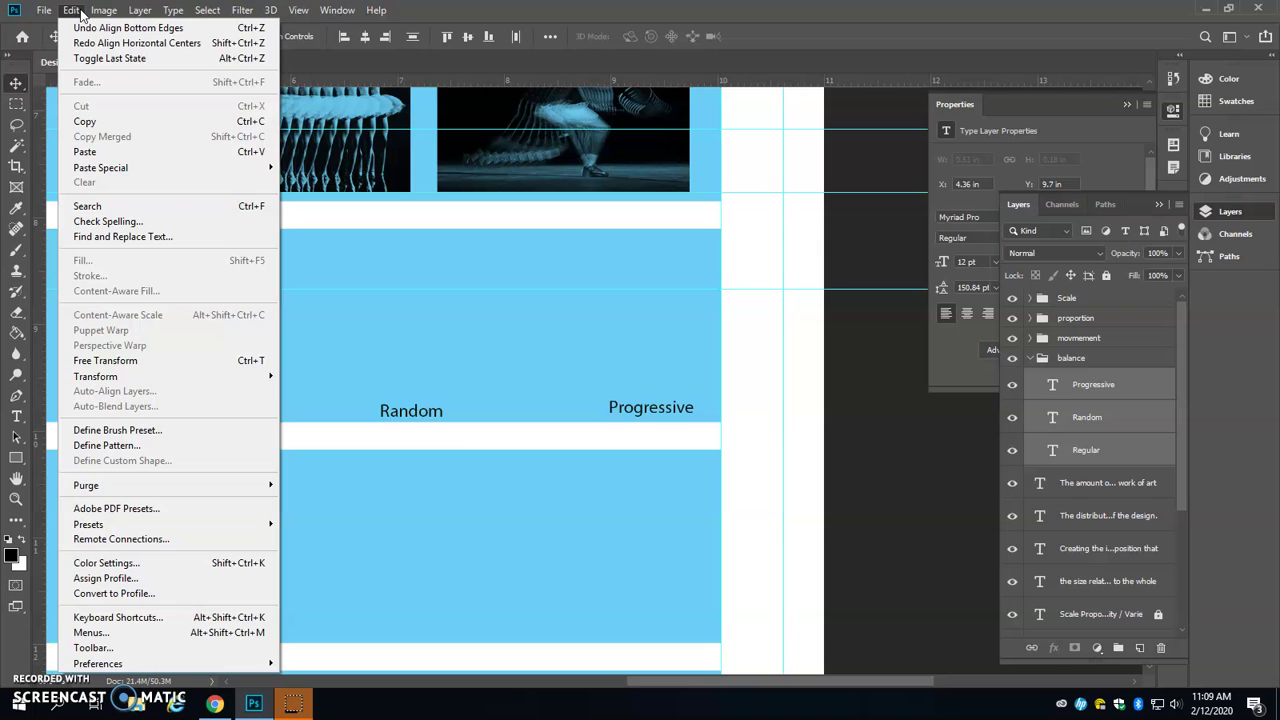
{"action": "mouse_move", "coordinate": [106, 11]}
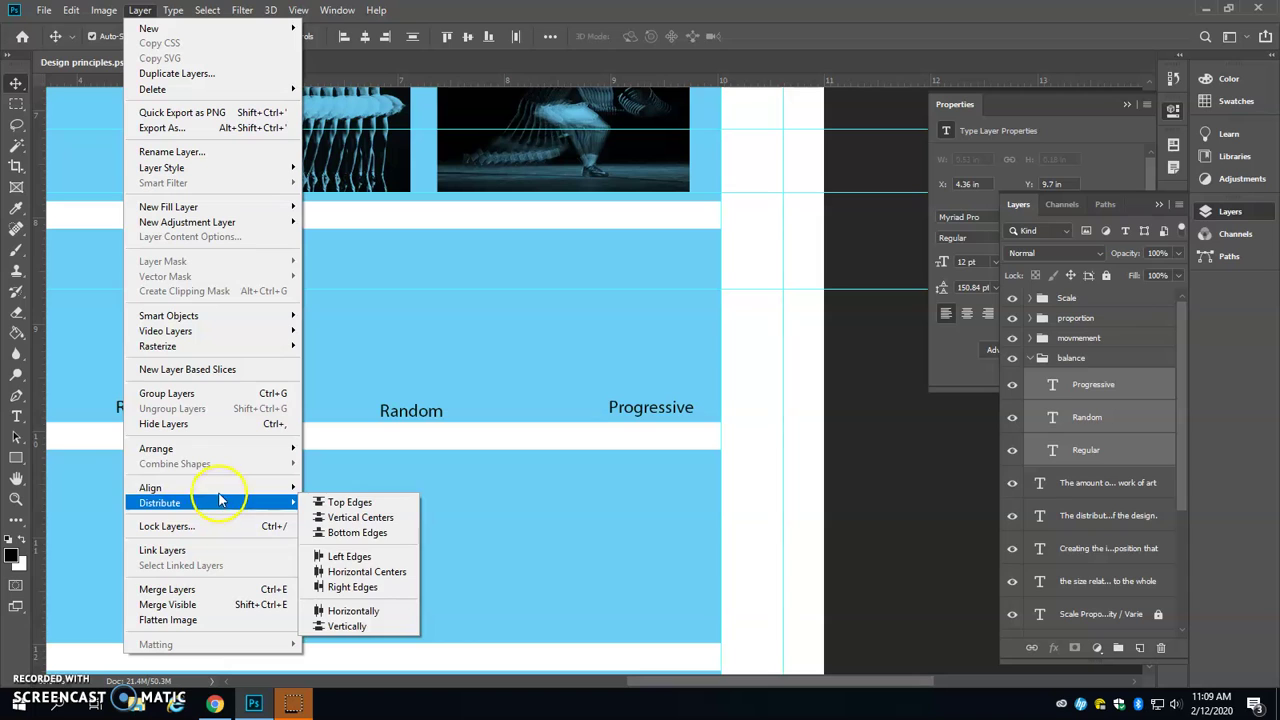
{"action": "mouse_move", "coordinate": [227, 503]}
{"action": "left_click", "coordinate": [364, 590]}
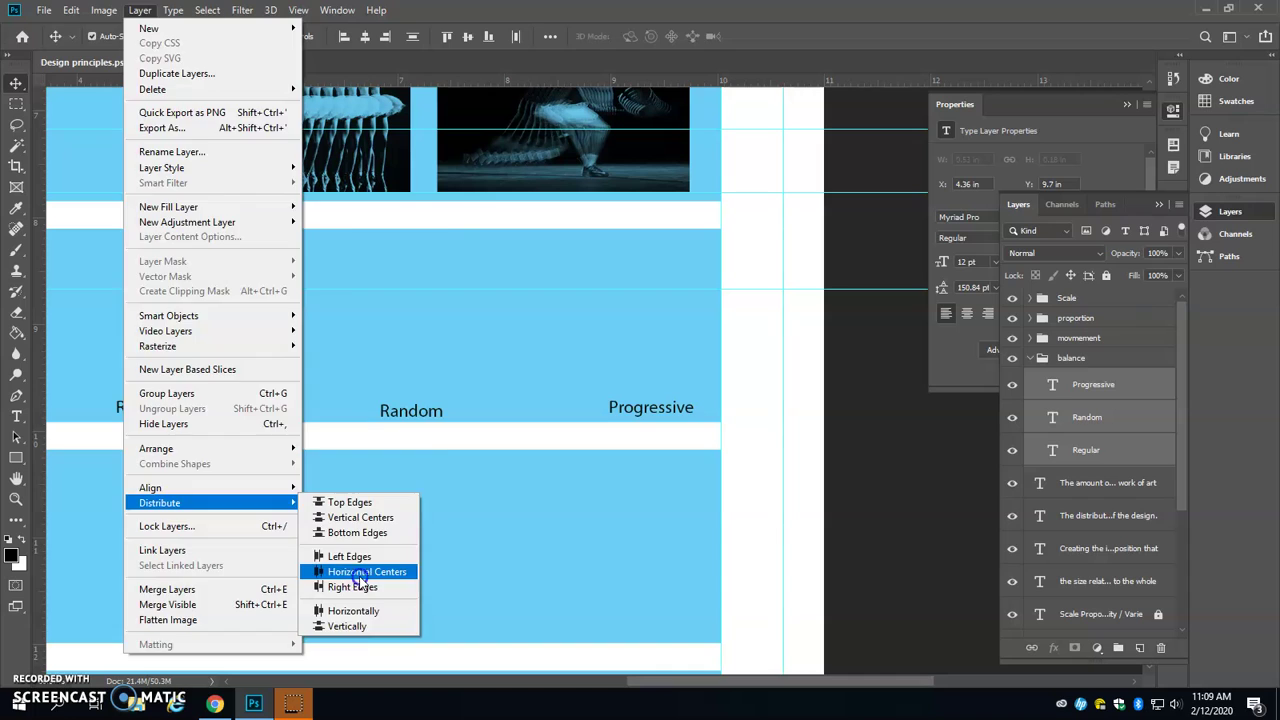
{"action": "left_click", "coordinate": [358, 572]}
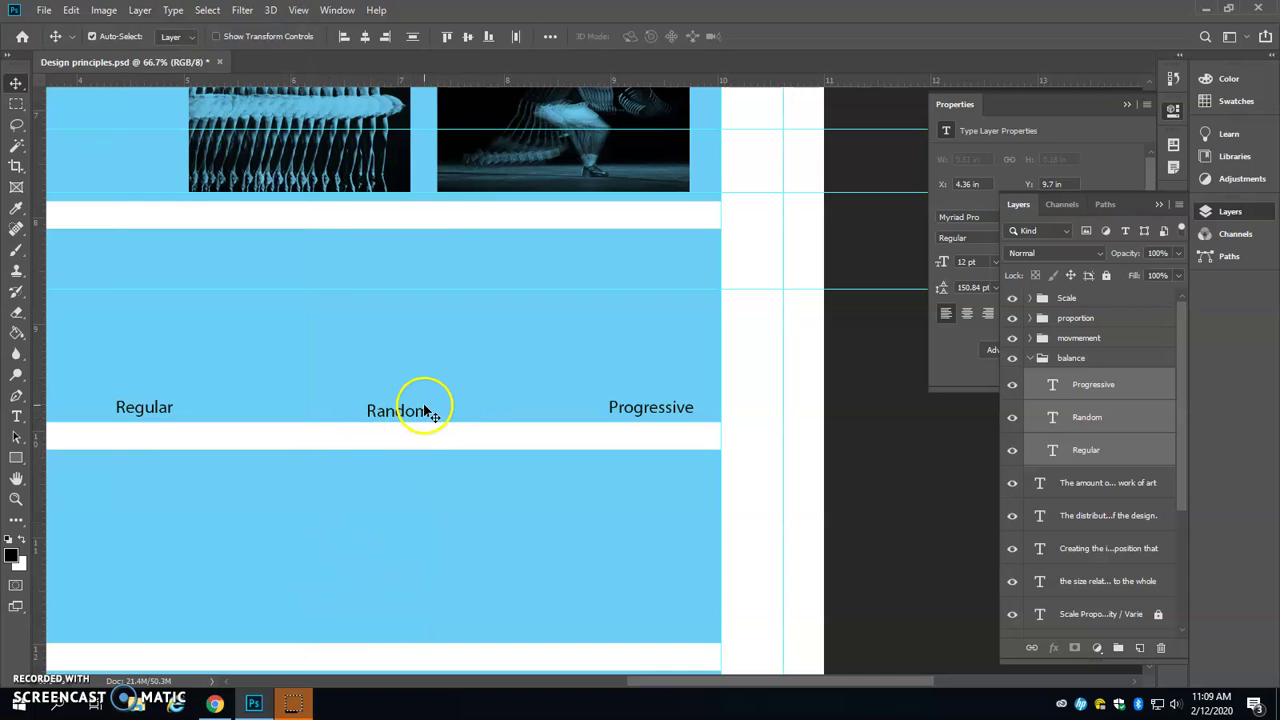
Shift the three labels left within the Balance band, then go to the browser
{"action": "key", "text": "ctrl+minus"}
{"action": "left_click_drag", "start_coordinate": [434, 407], "coordinate": [421, 405]}
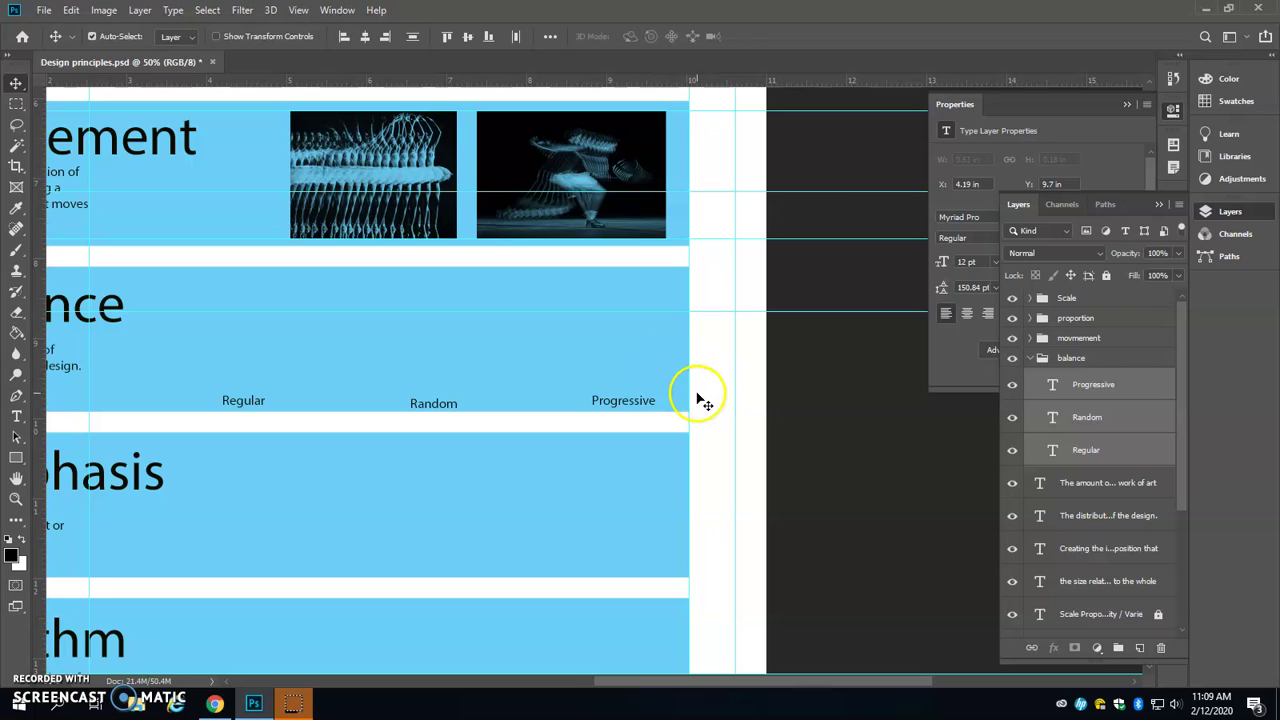
{"action": "scroll", "coordinate": [366, 429], "scroll_direction": "left", "scroll_amount": 3}
{"action": "scroll", "coordinate": [366, 429], "scroll_direction": "down", "scroll_amount": 1}
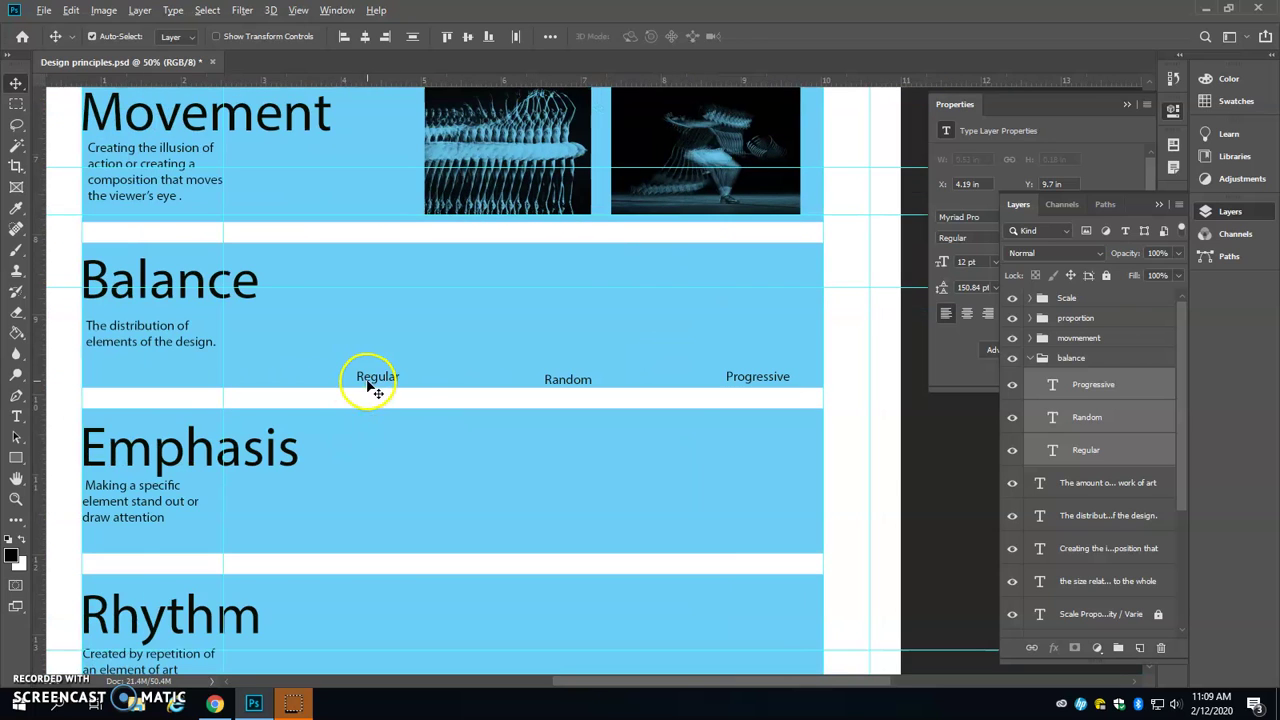
{"action": "key", "text": "alt+Tab"}
{"action": "scroll", "coordinate": [457, 380], "scroll_direction": "up", "scroll_amount": 2}
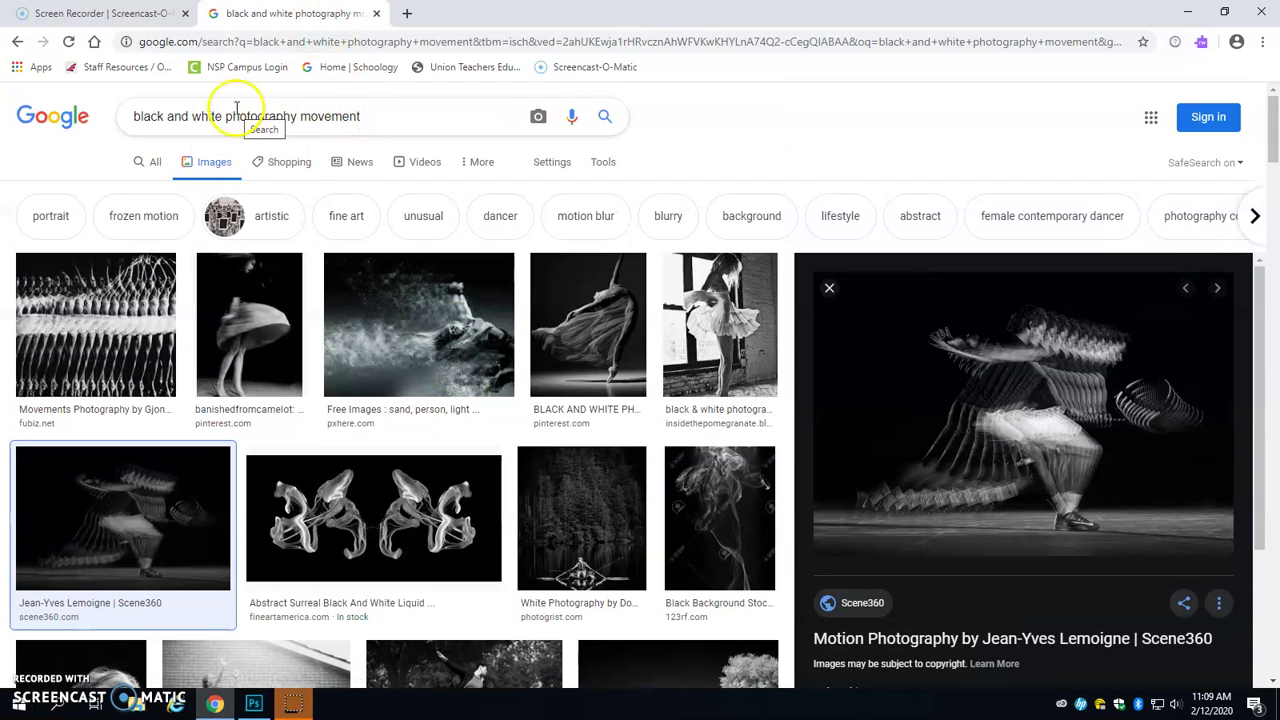
Search Google Images for 'black and white photography balance regular'
{"action": "double_click", "coordinate": [330, 117]}
{"action": "type", "text": "balance"}
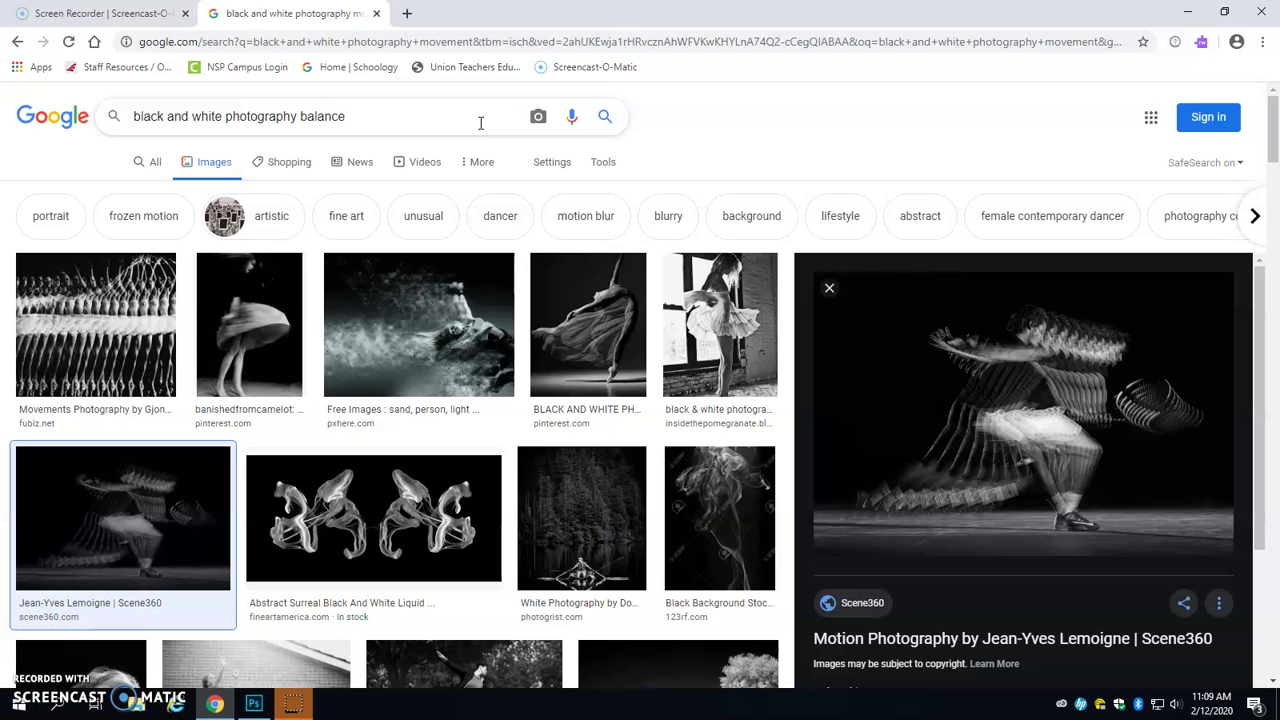
{"action": "type", "text": " regular"}
{"action": "key", "text": "Return"}
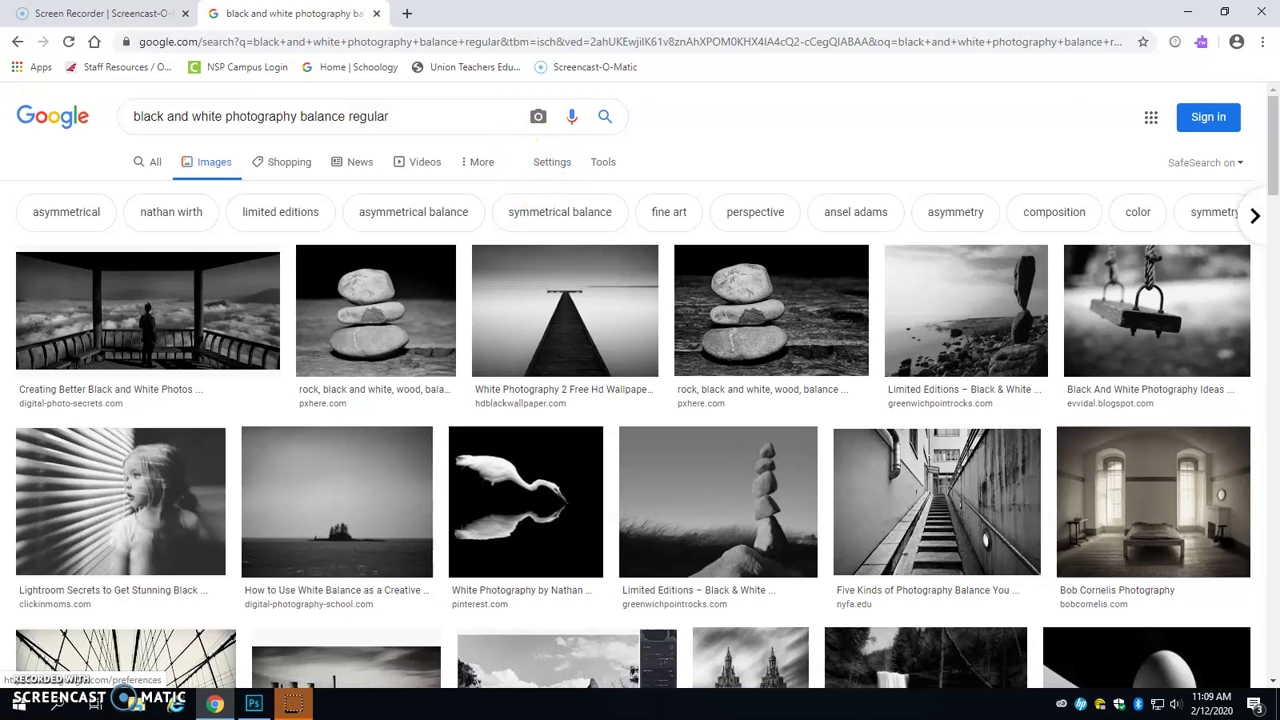
Return to the Design principles poster in Photoshop
{"action": "left_click", "coordinate": [113, 13]}
{"action": "left_click", "coordinate": [330, 14]}
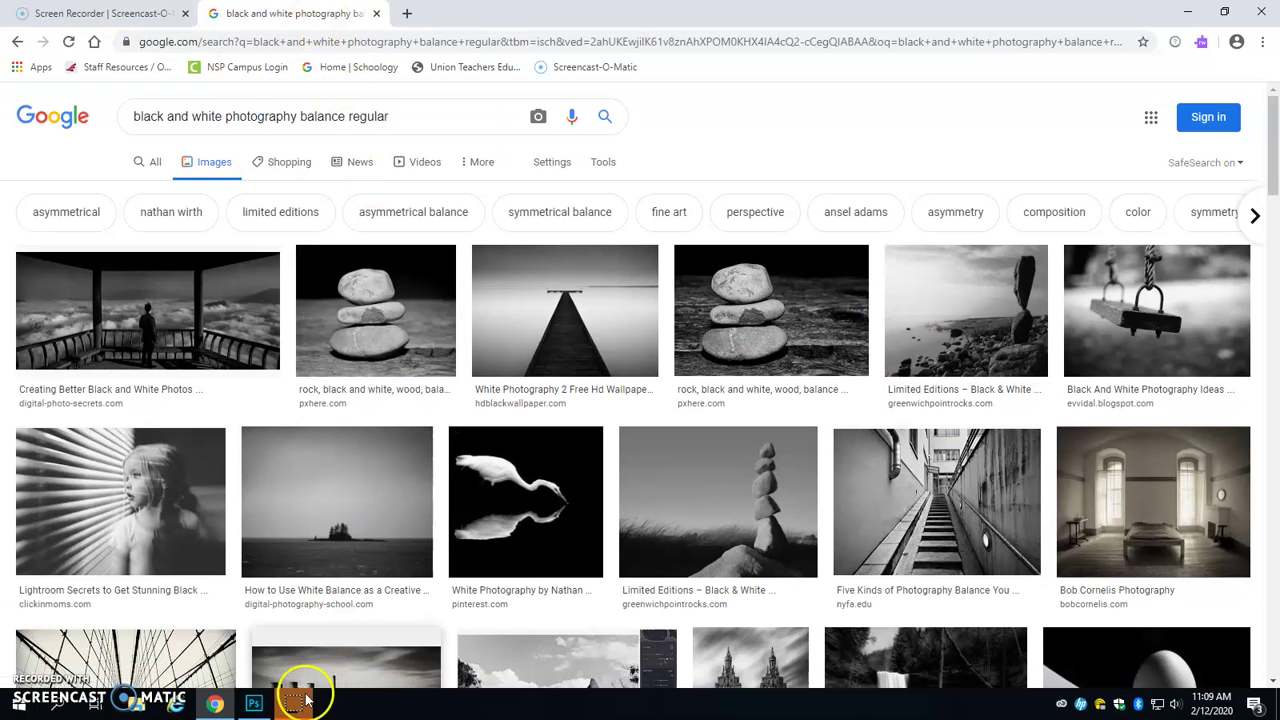
{"action": "left_click", "coordinate": [253, 703]}
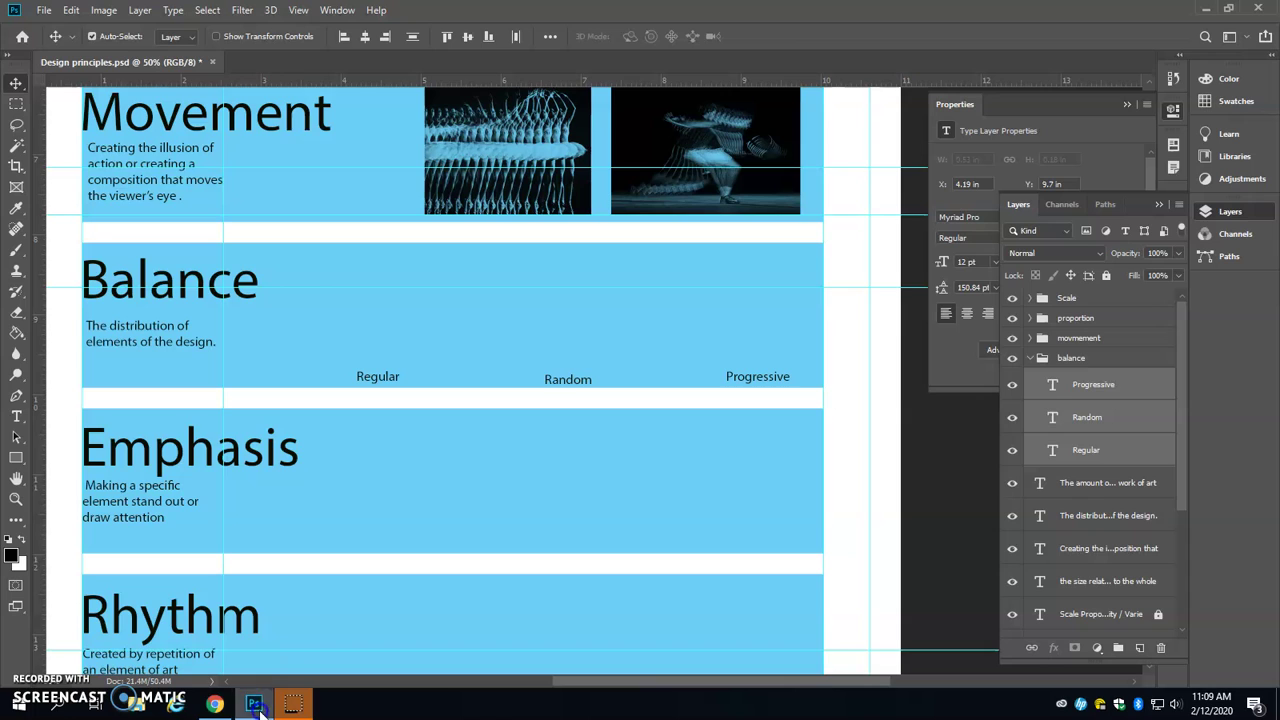
Retype the first two labels as 'Formal' and 'Informal'
{"action": "left_click", "coordinate": [16, 416]}
{"action": "left_click", "coordinate": [355, 378]}
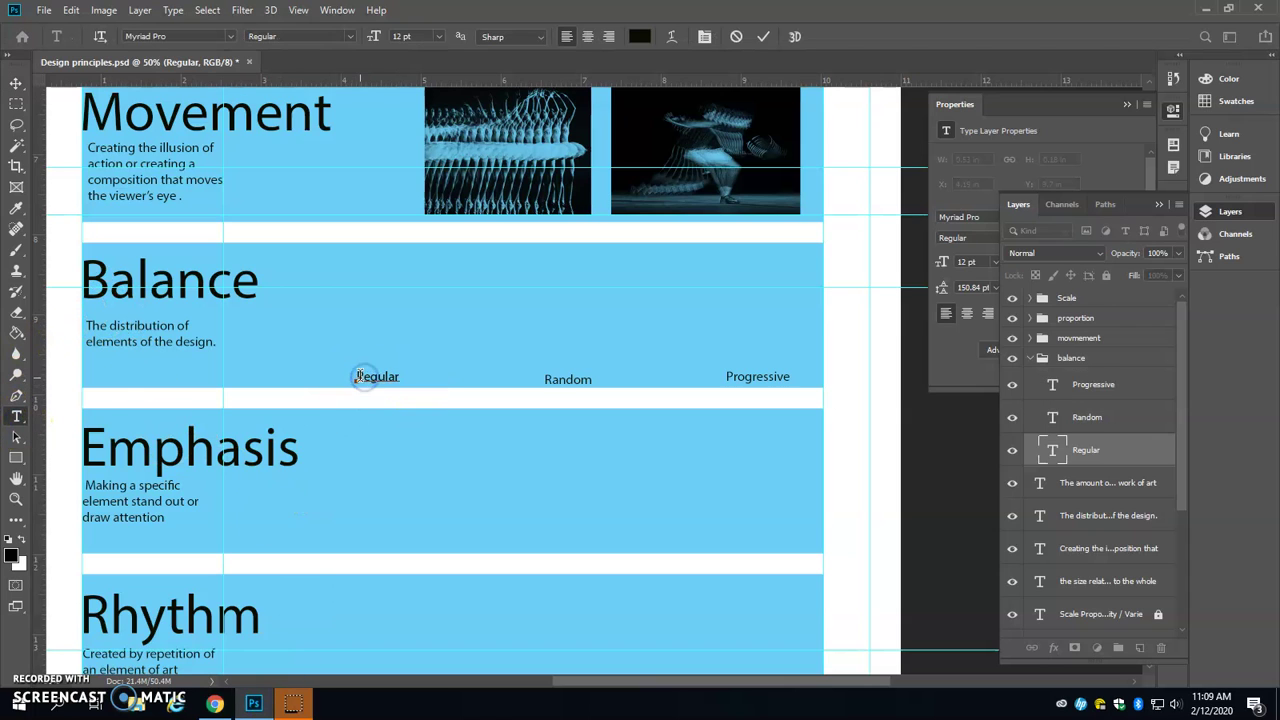
{"action": "left_click_drag", "start_coordinate": [355, 377], "coordinate": [428, 379]}
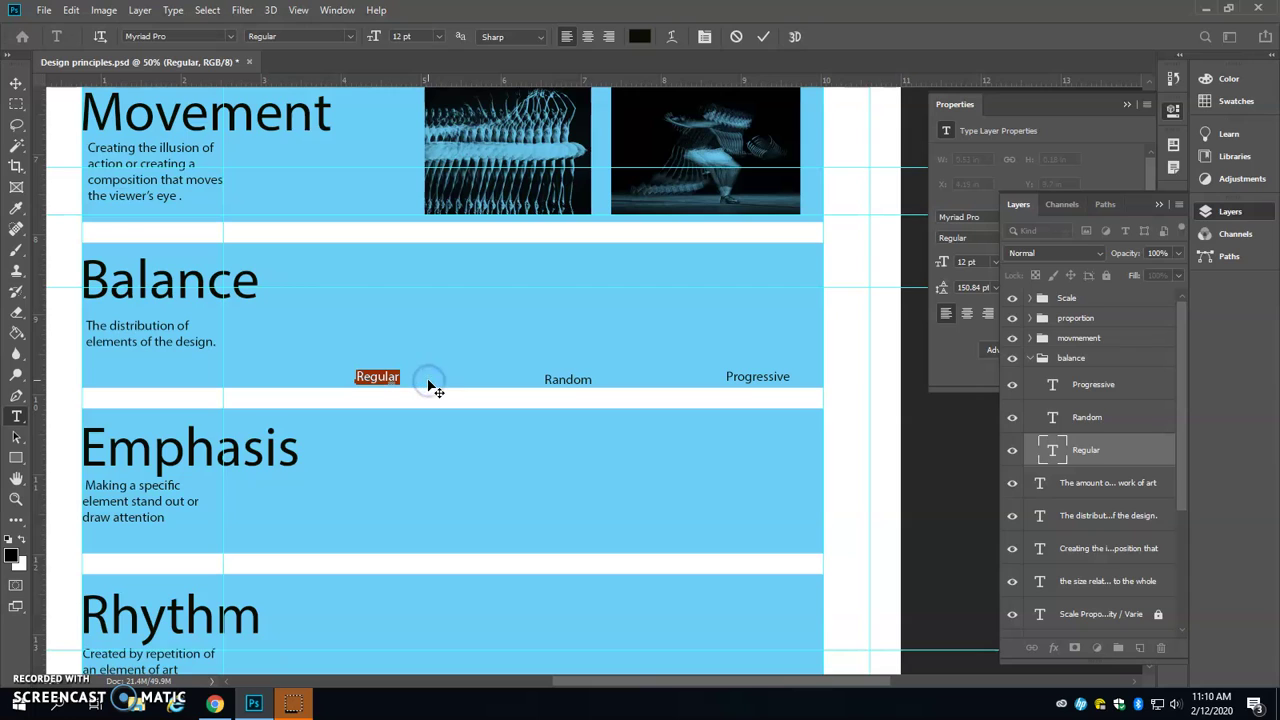
{"action": "type", "text": "Formal"}
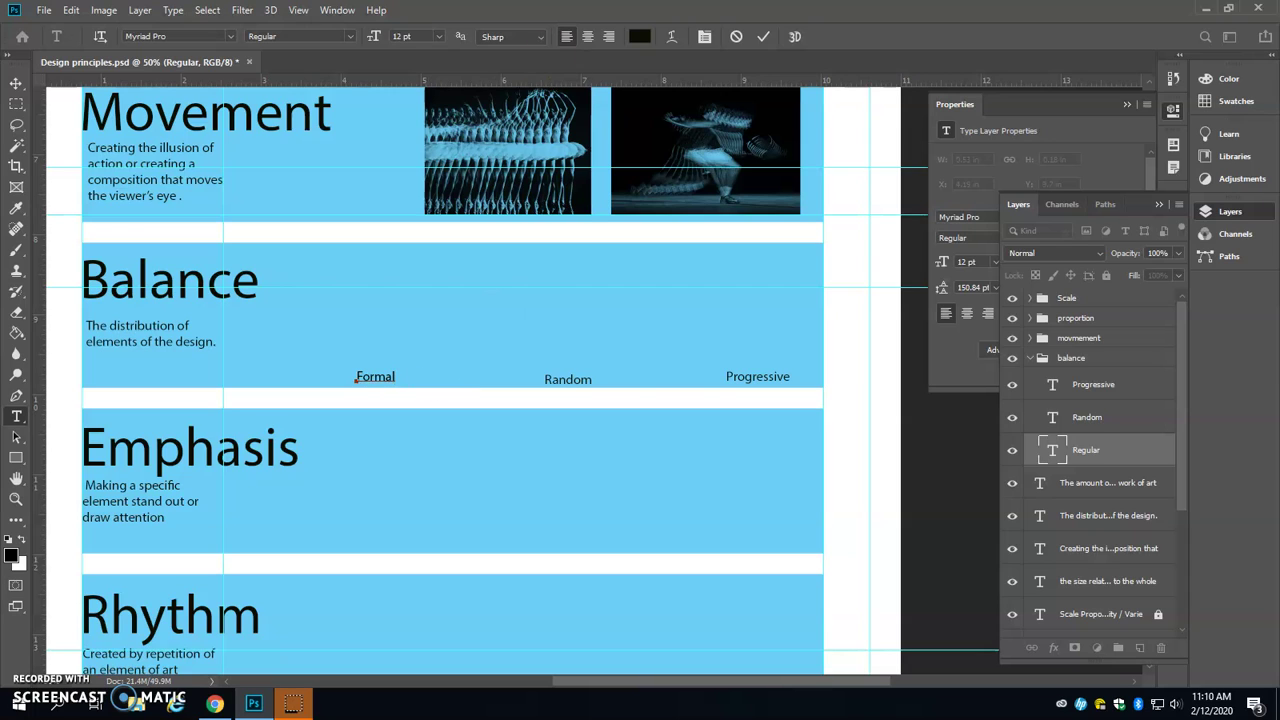
{"action": "left_click", "coordinate": [763, 36]}
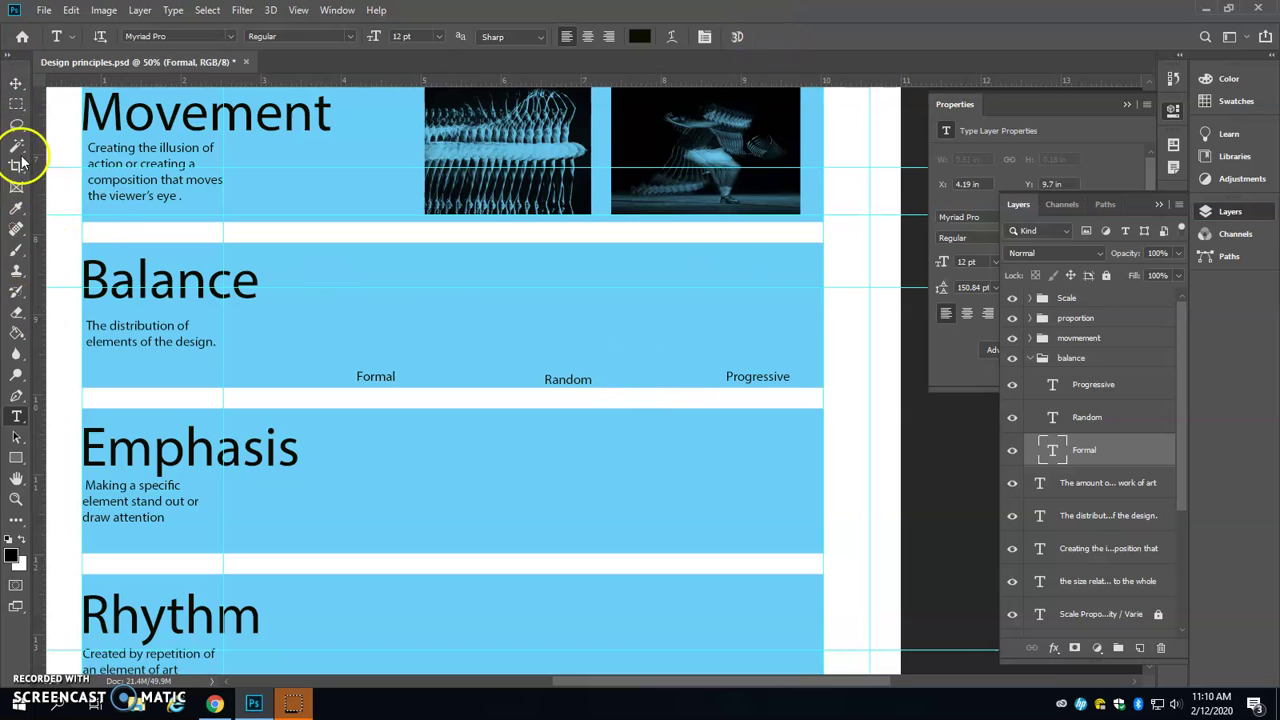
{"action": "left_click", "coordinate": [548, 380]}
{"action": "left_click_drag", "start_coordinate": [546, 380], "coordinate": [642, 383]}
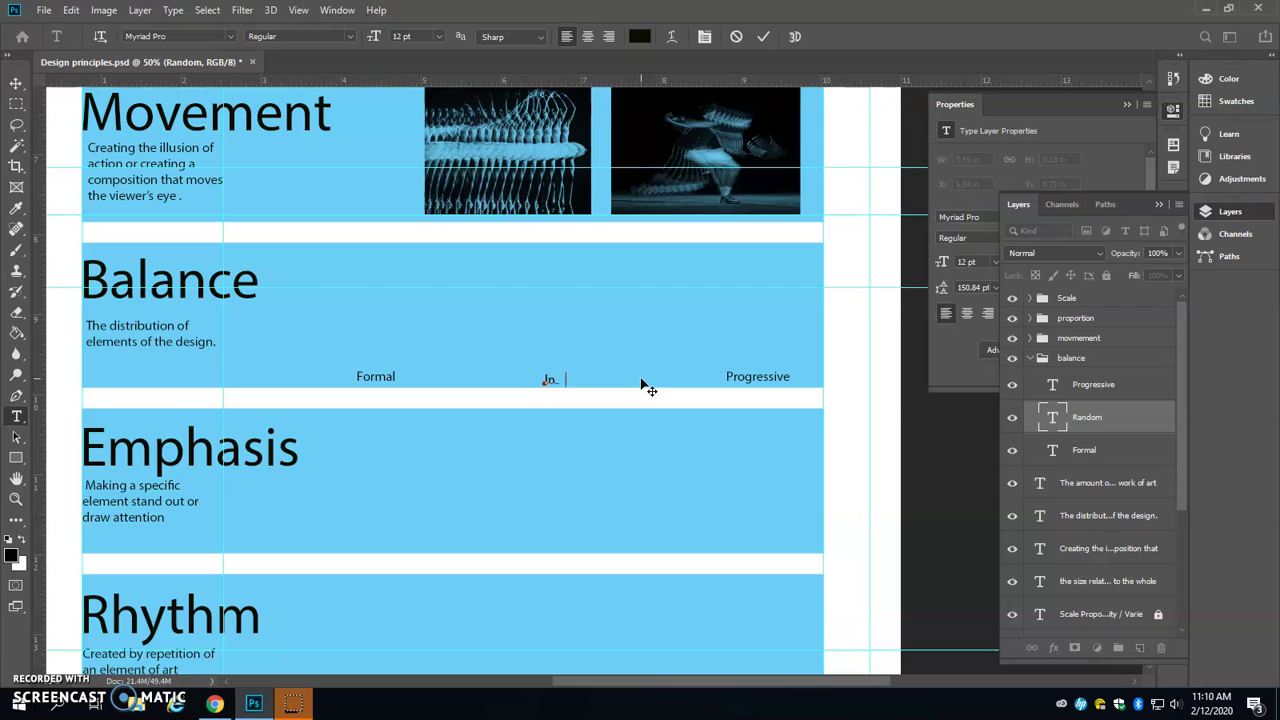
{"action": "left_click", "coordinate": [763, 36]}
Retype the Progressive label as 'Radial', discarding an accidental new text box
{"action": "left_click_drag", "start_coordinate": [737, 376], "coordinate": [846, 376]}
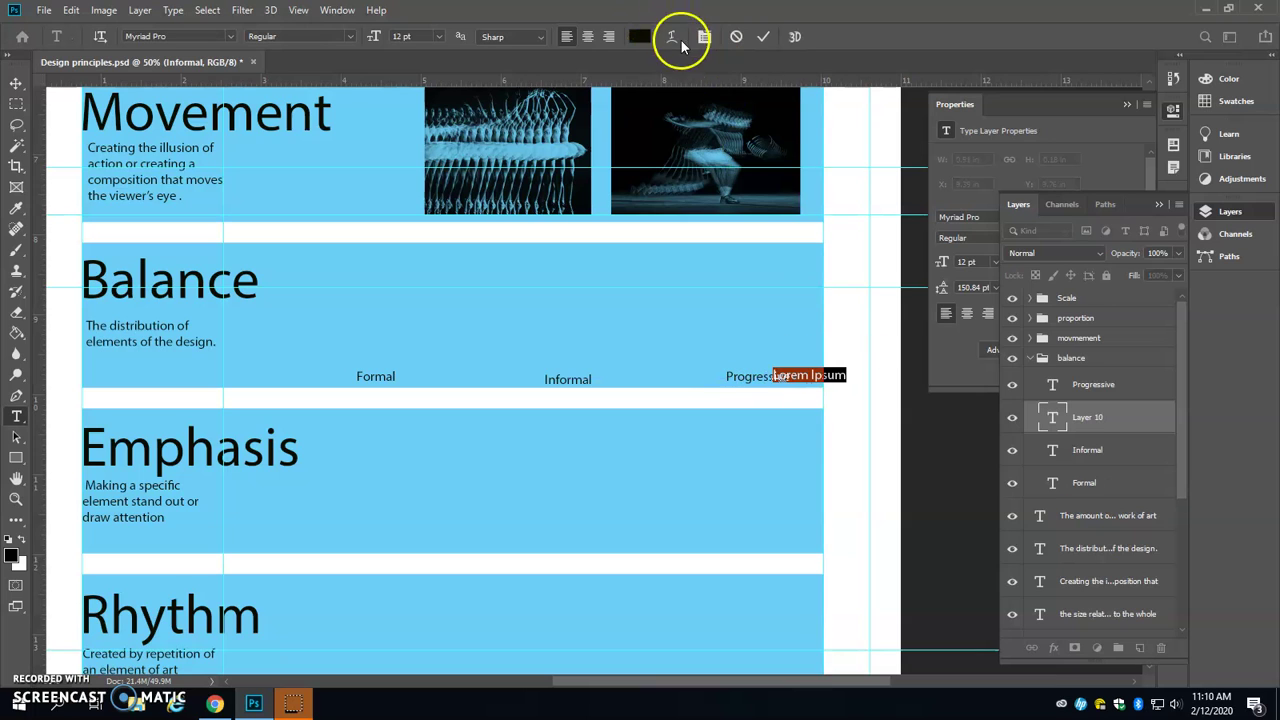
{"action": "left_click", "coordinate": [736, 36]}
{"action": "left_click", "coordinate": [757, 380]}
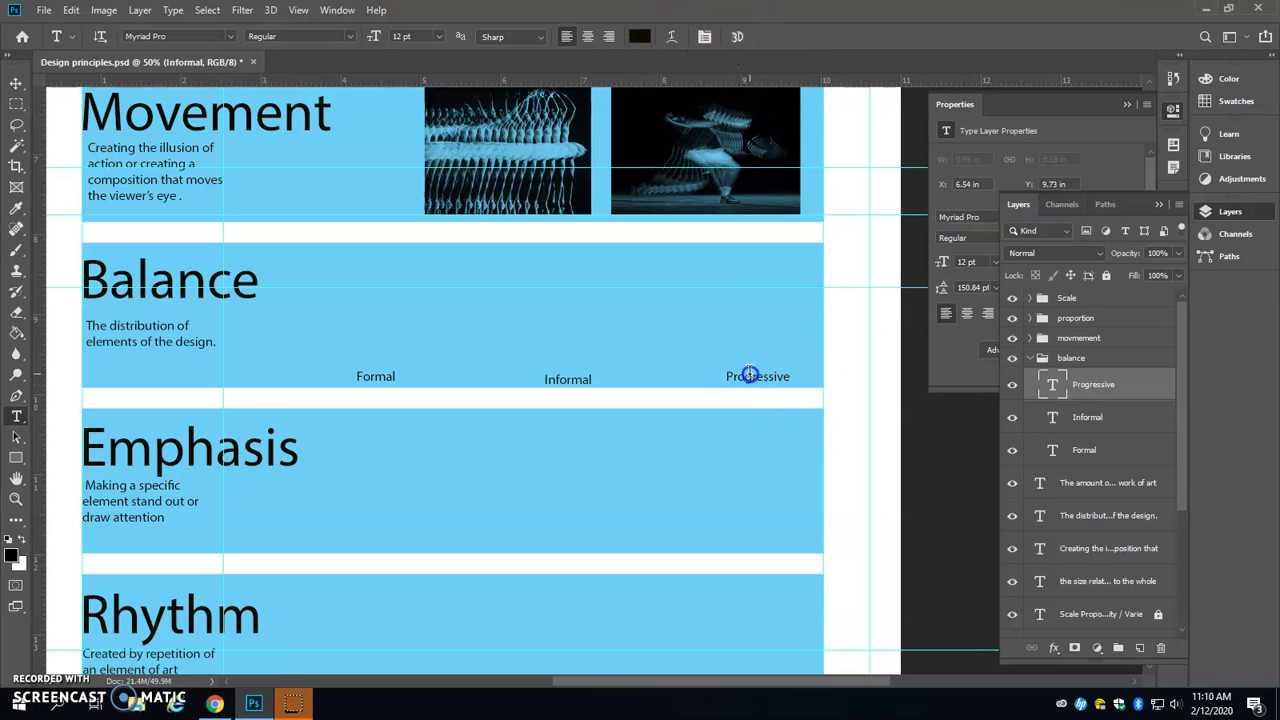
{"action": "left_click_drag", "start_coordinate": [726, 378], "coordinate": [802, 379]}
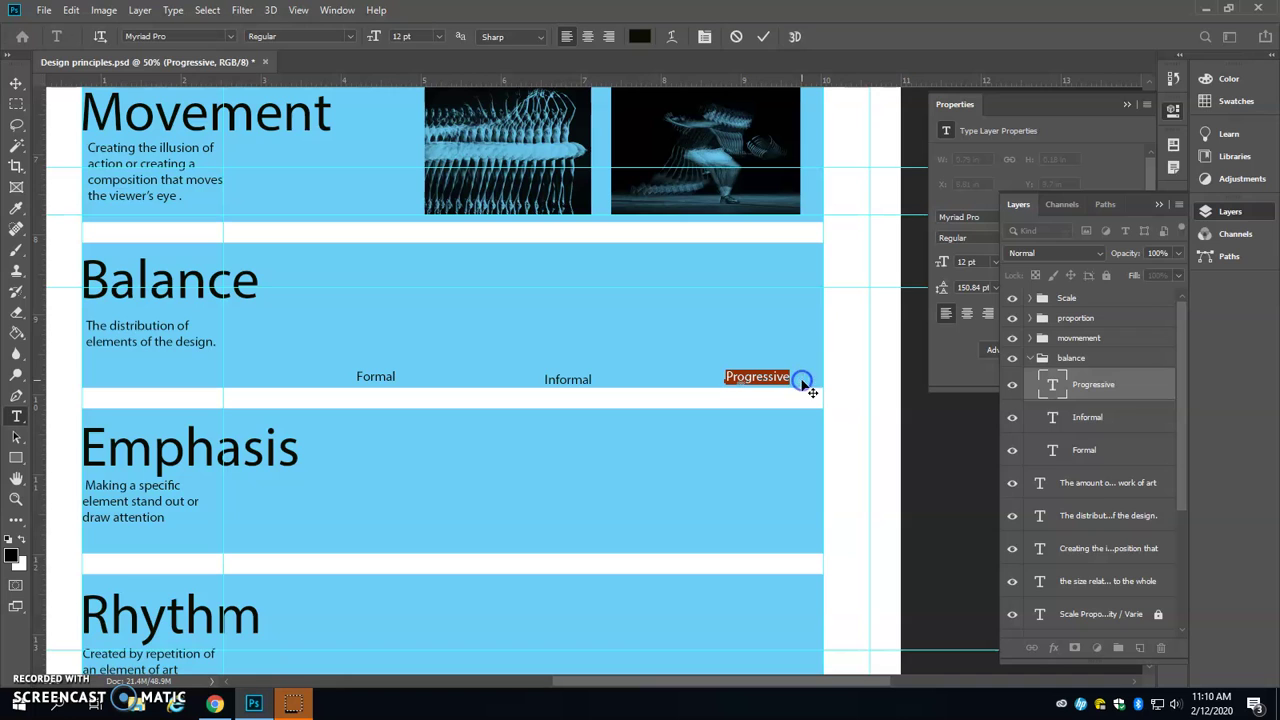
{"action": "type", "text": "Ra"}
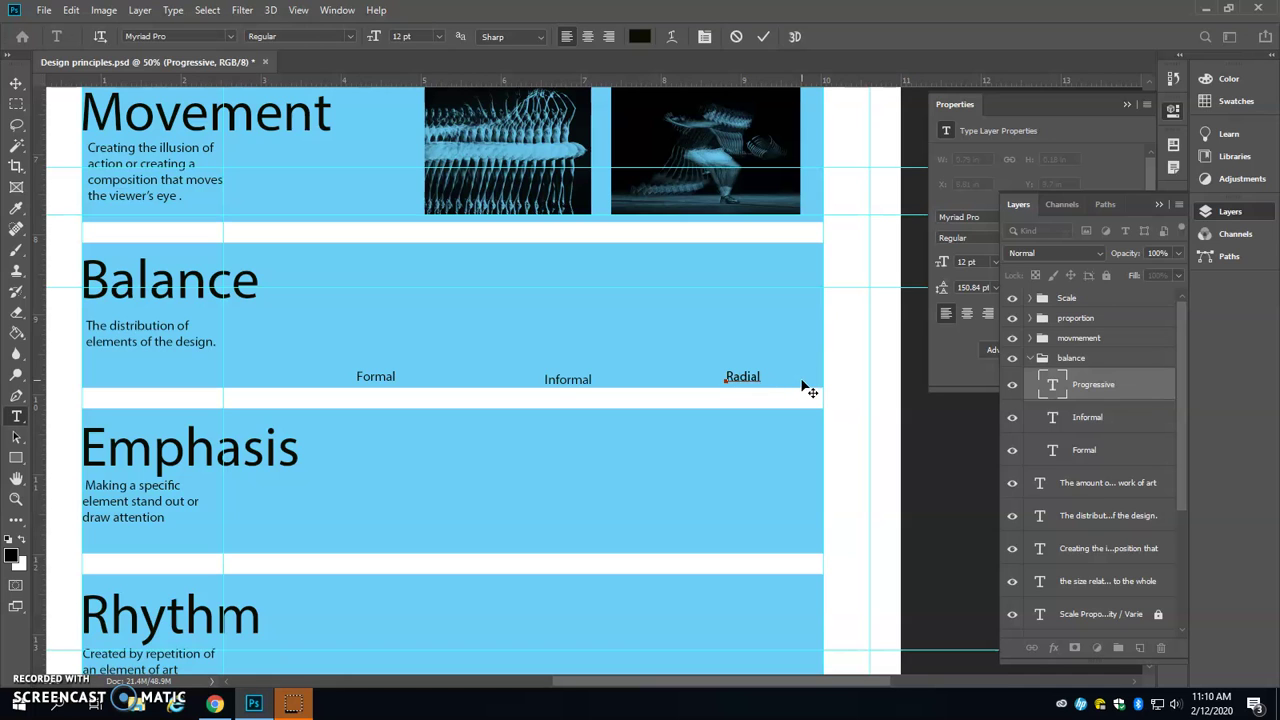
{"action": "type", "text": "dial"}
{"action": "left_click", "coordinate": [765, 42]}
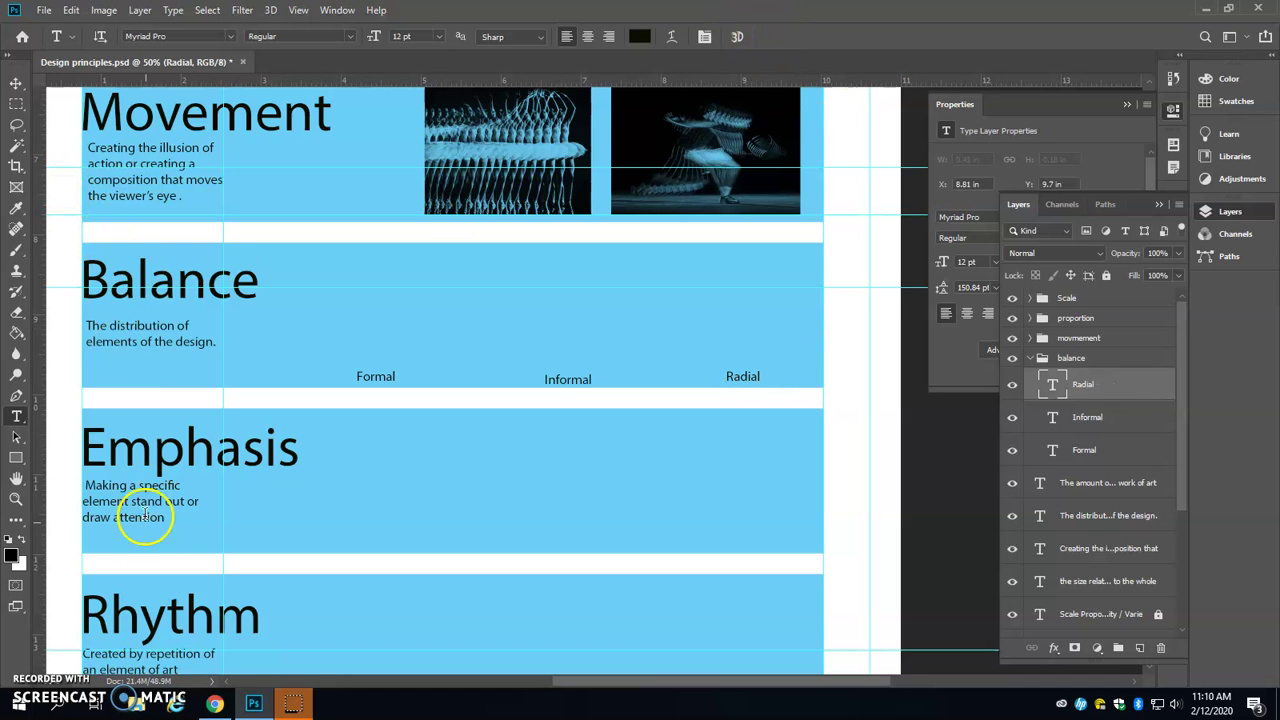